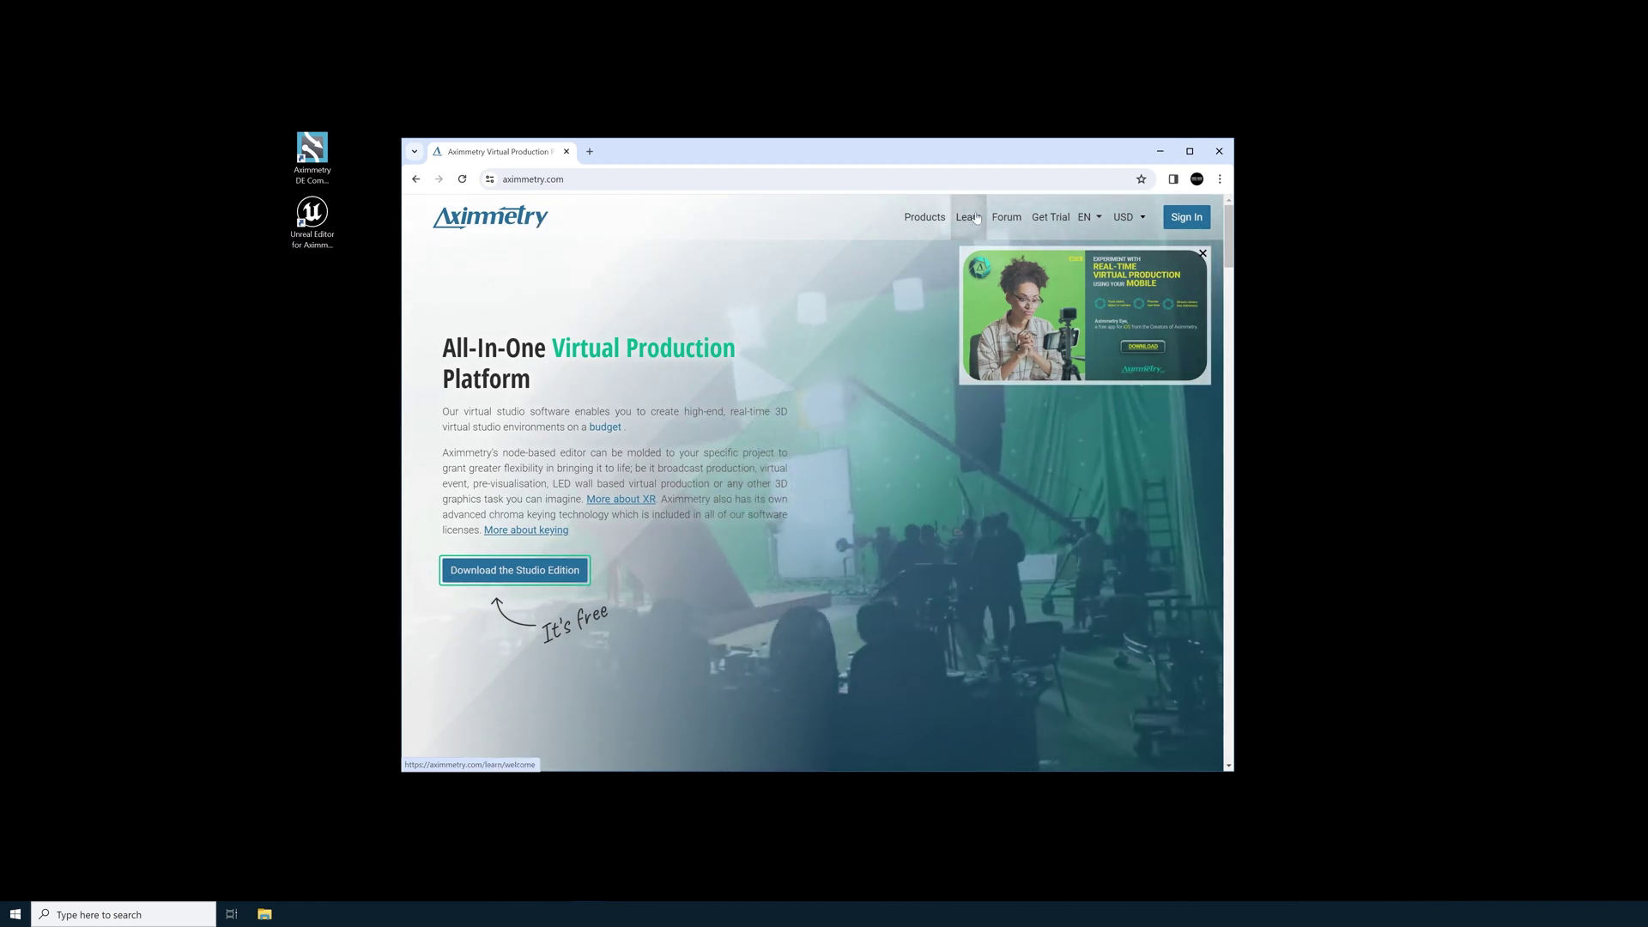
Open the Aximmetry Knowledge Base and search it for 'calibr'
click(974, 220)
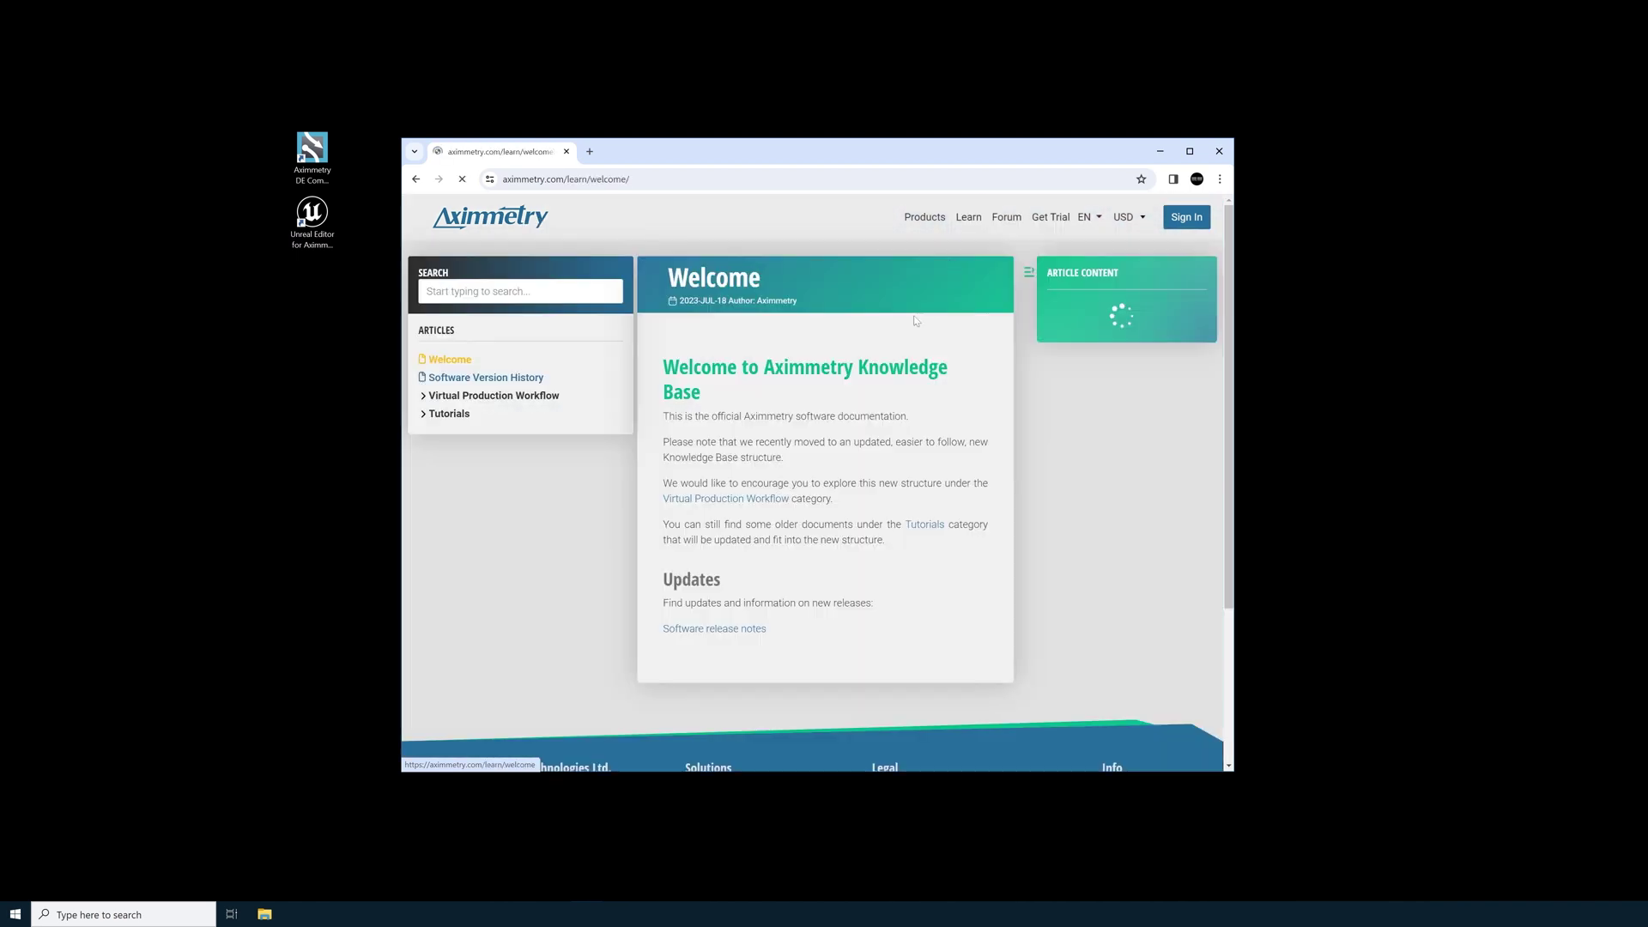
click(466, 288)
text(calibr)
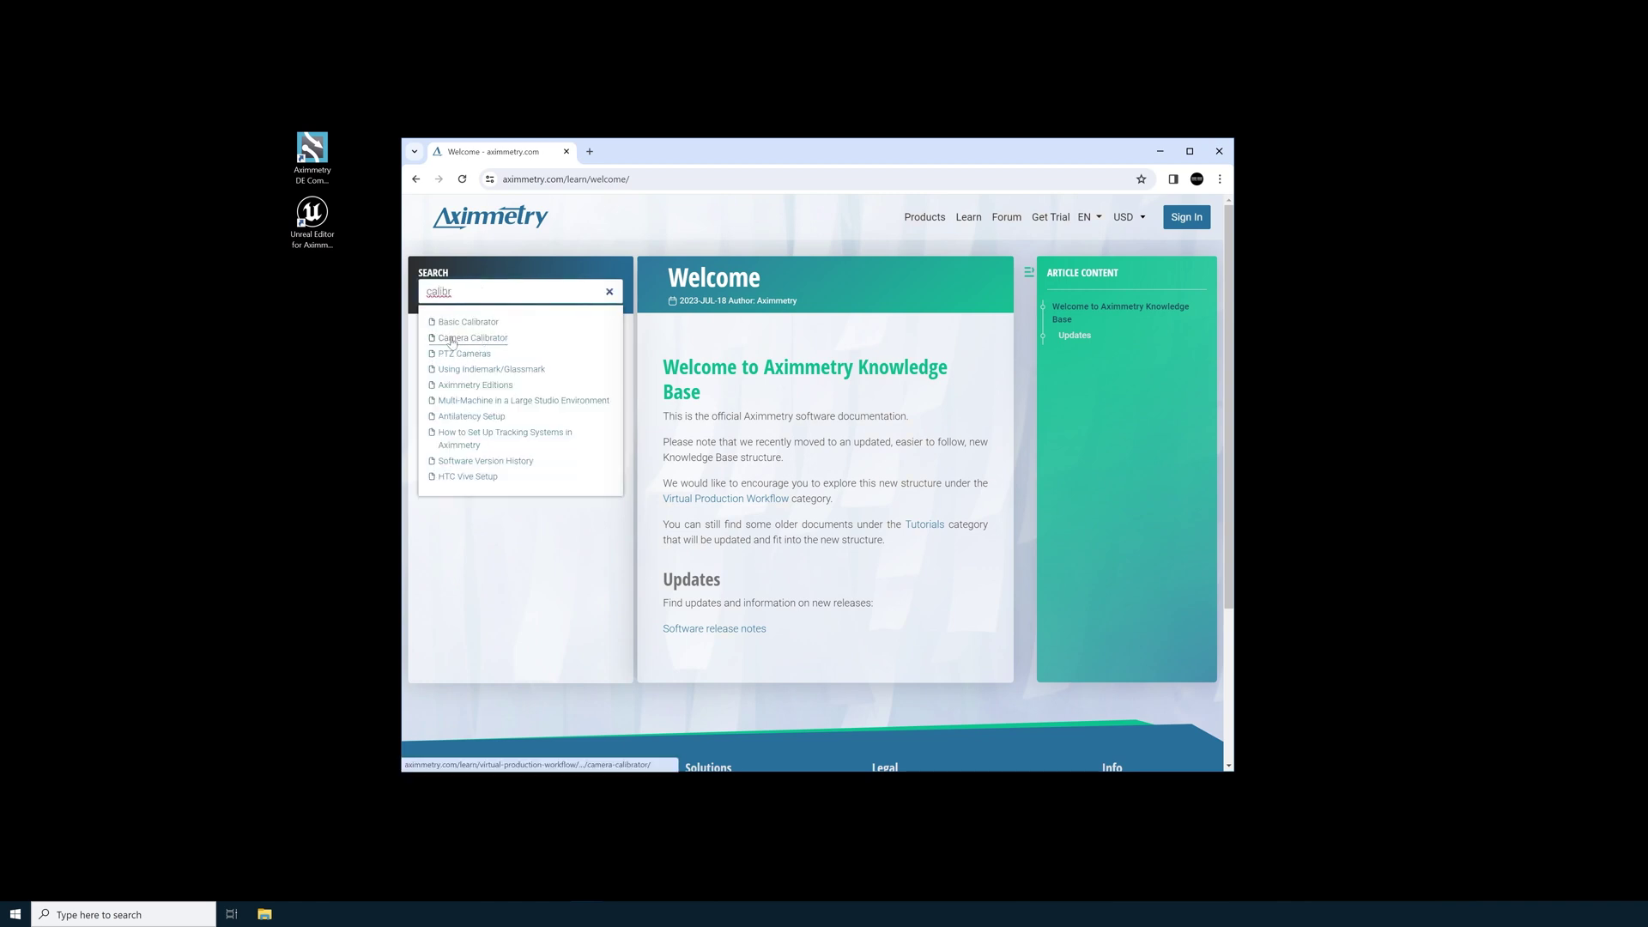
Open the Camera Calibrator article and scroll down to its Calibration Board section
click(487, 341)
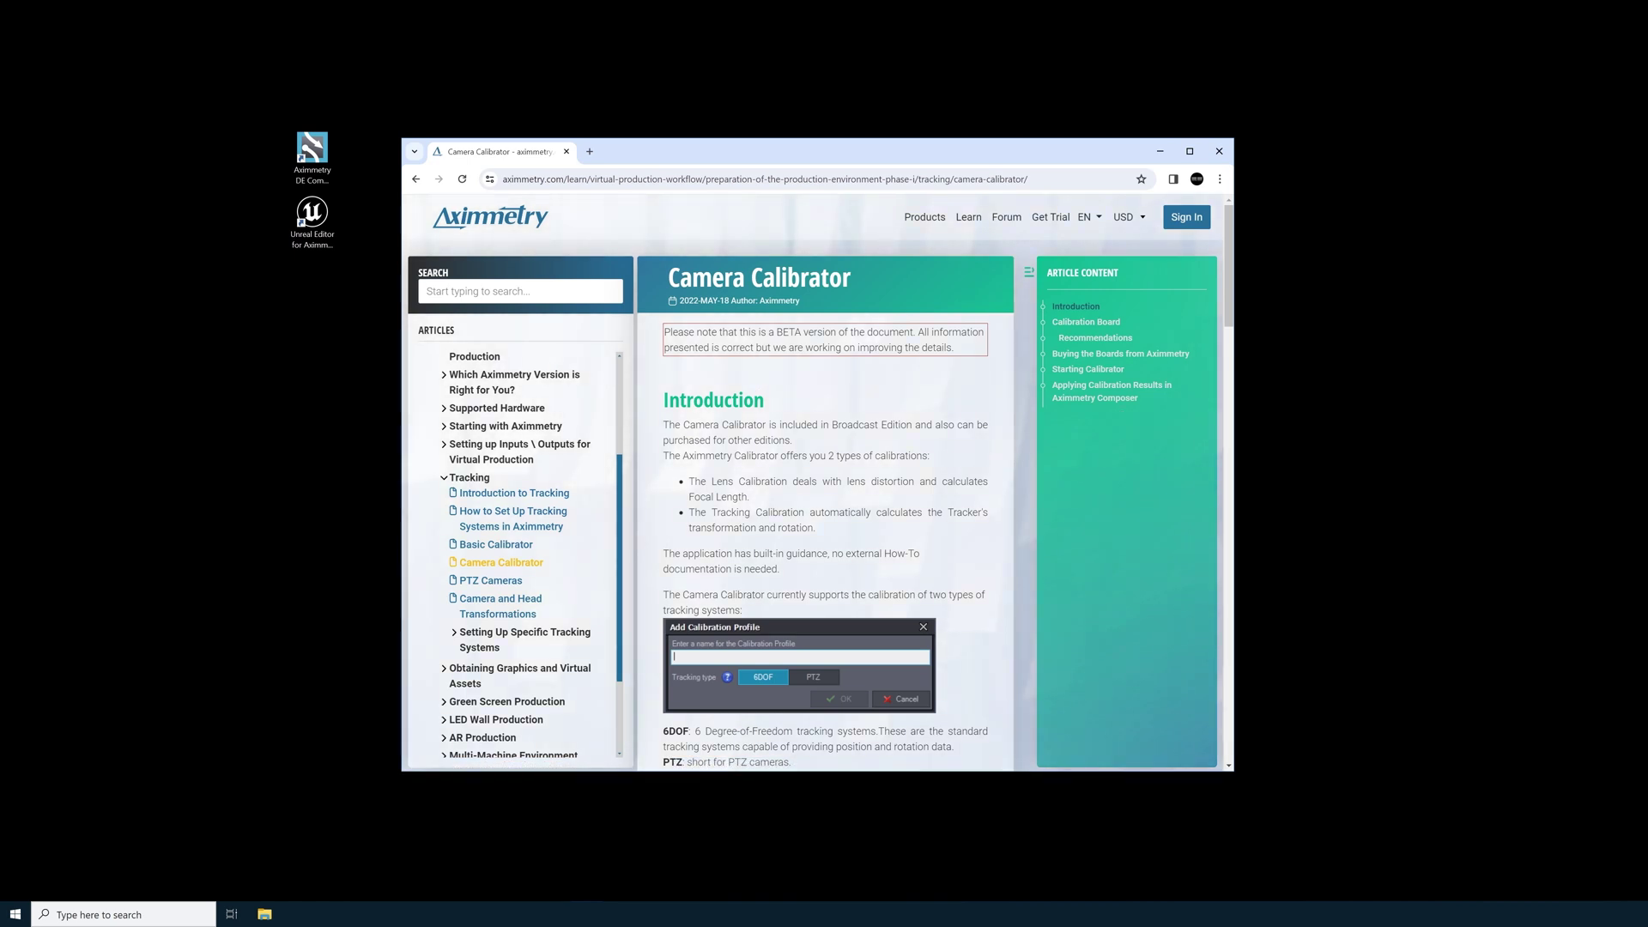
scroll(824, 507, down, 6)
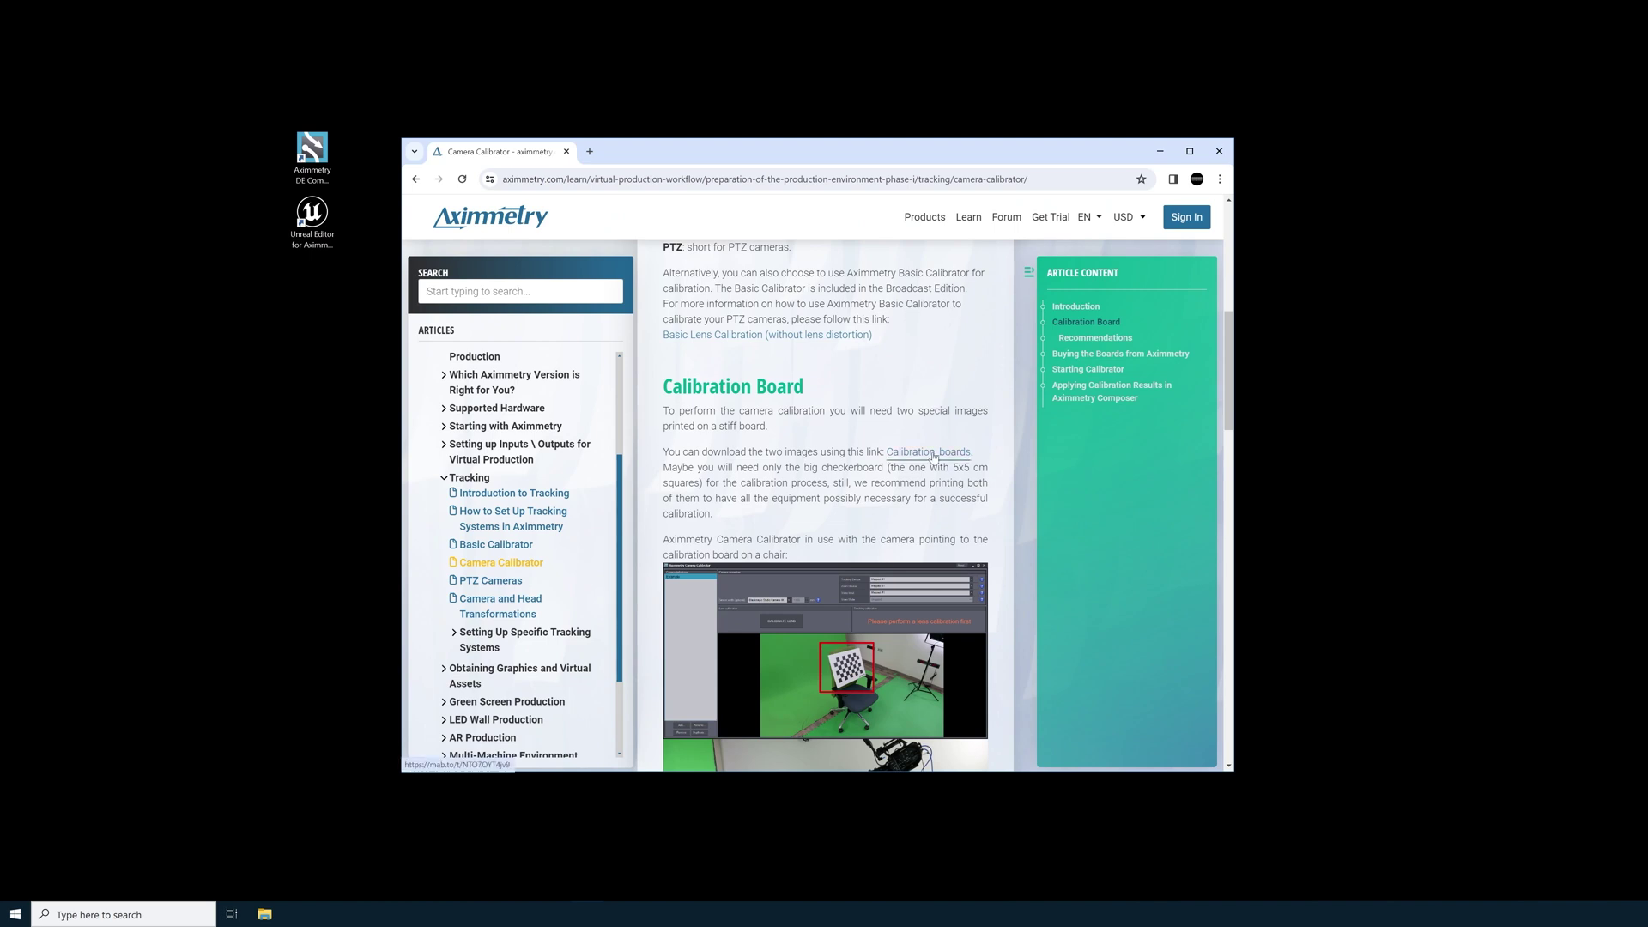
scroll(772, 459, down, 5)
scroll(773, 459, down, 5)
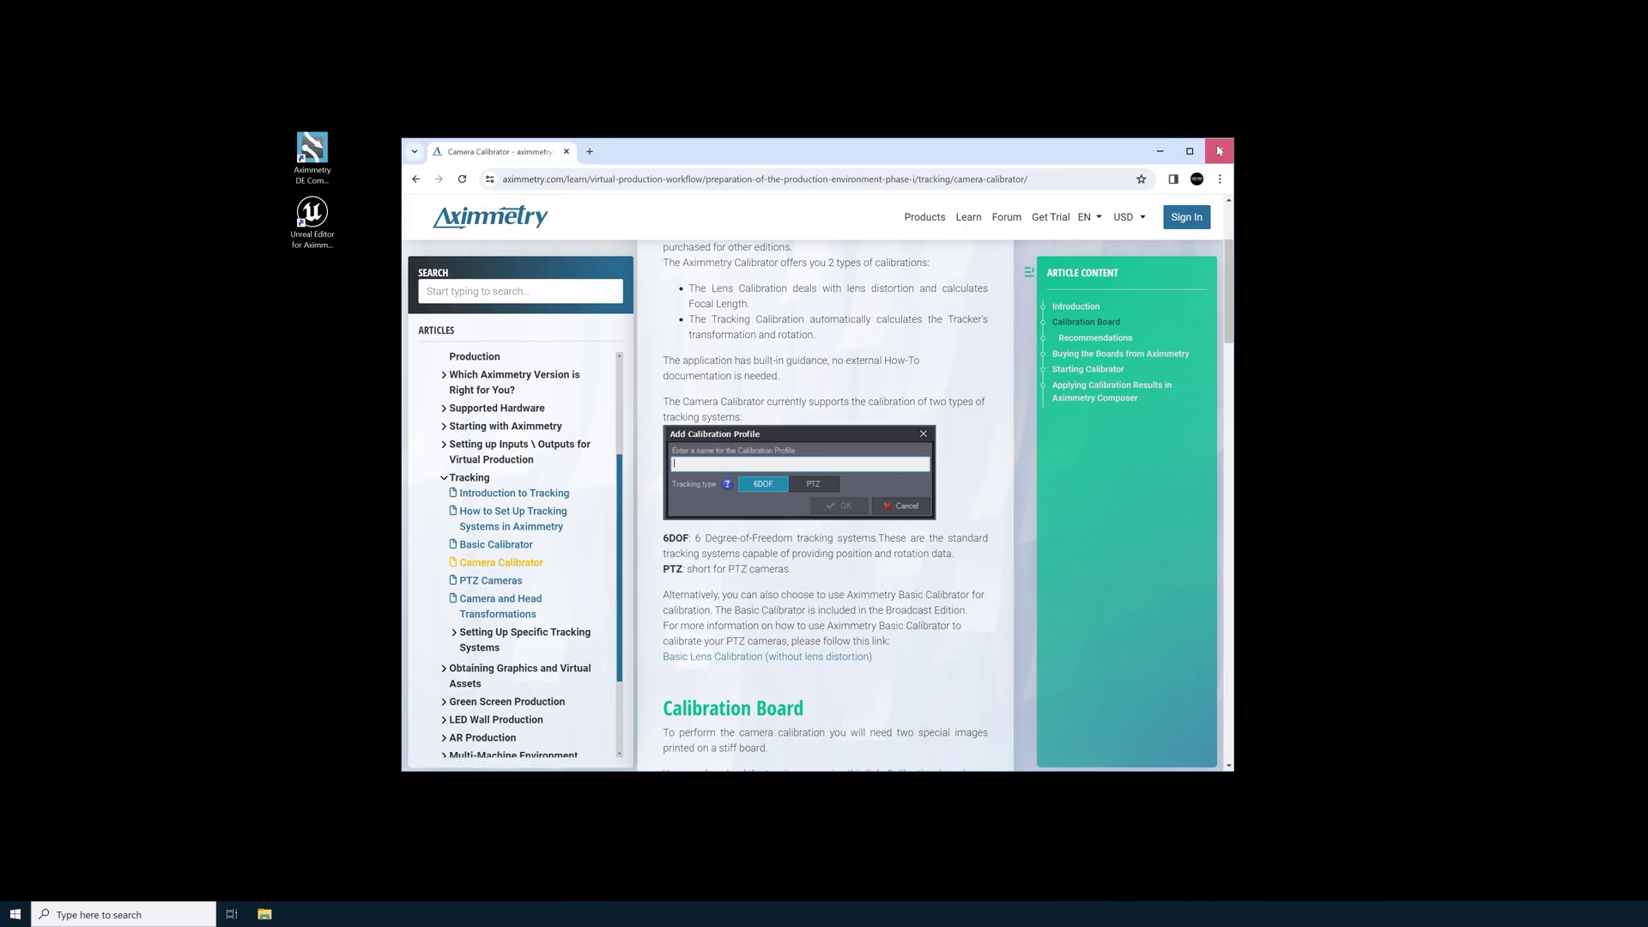
Close the browser and launch Aximmetry DE Camera Calibrator from a Windows search for 'camera'
click(1220, 150)
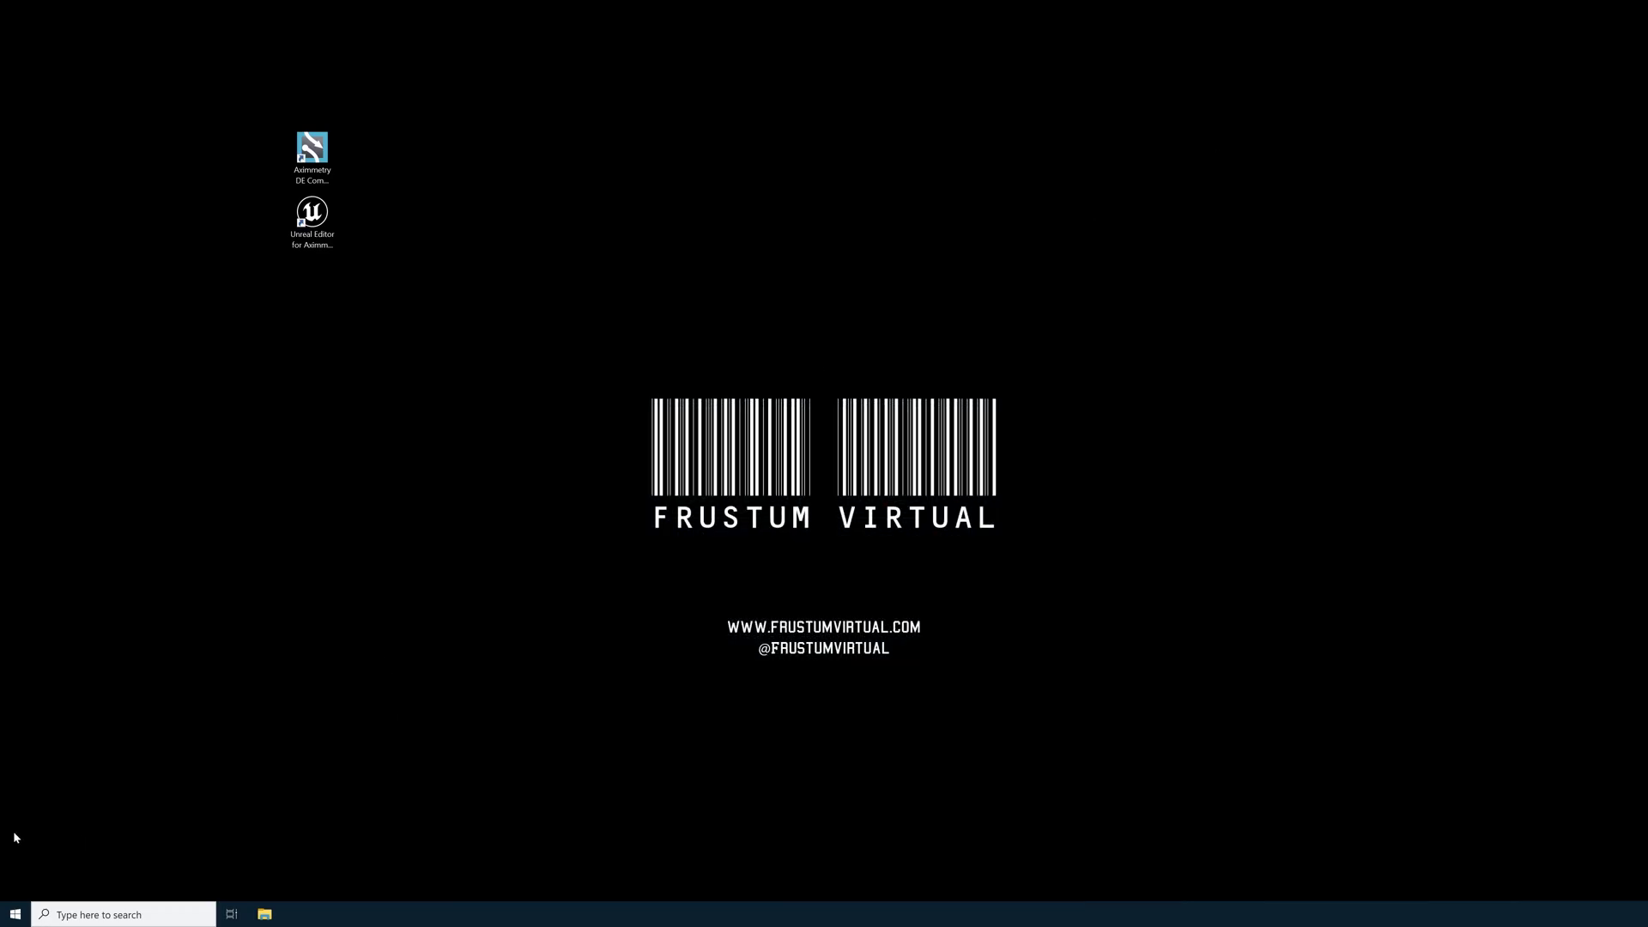
click(17, 915)
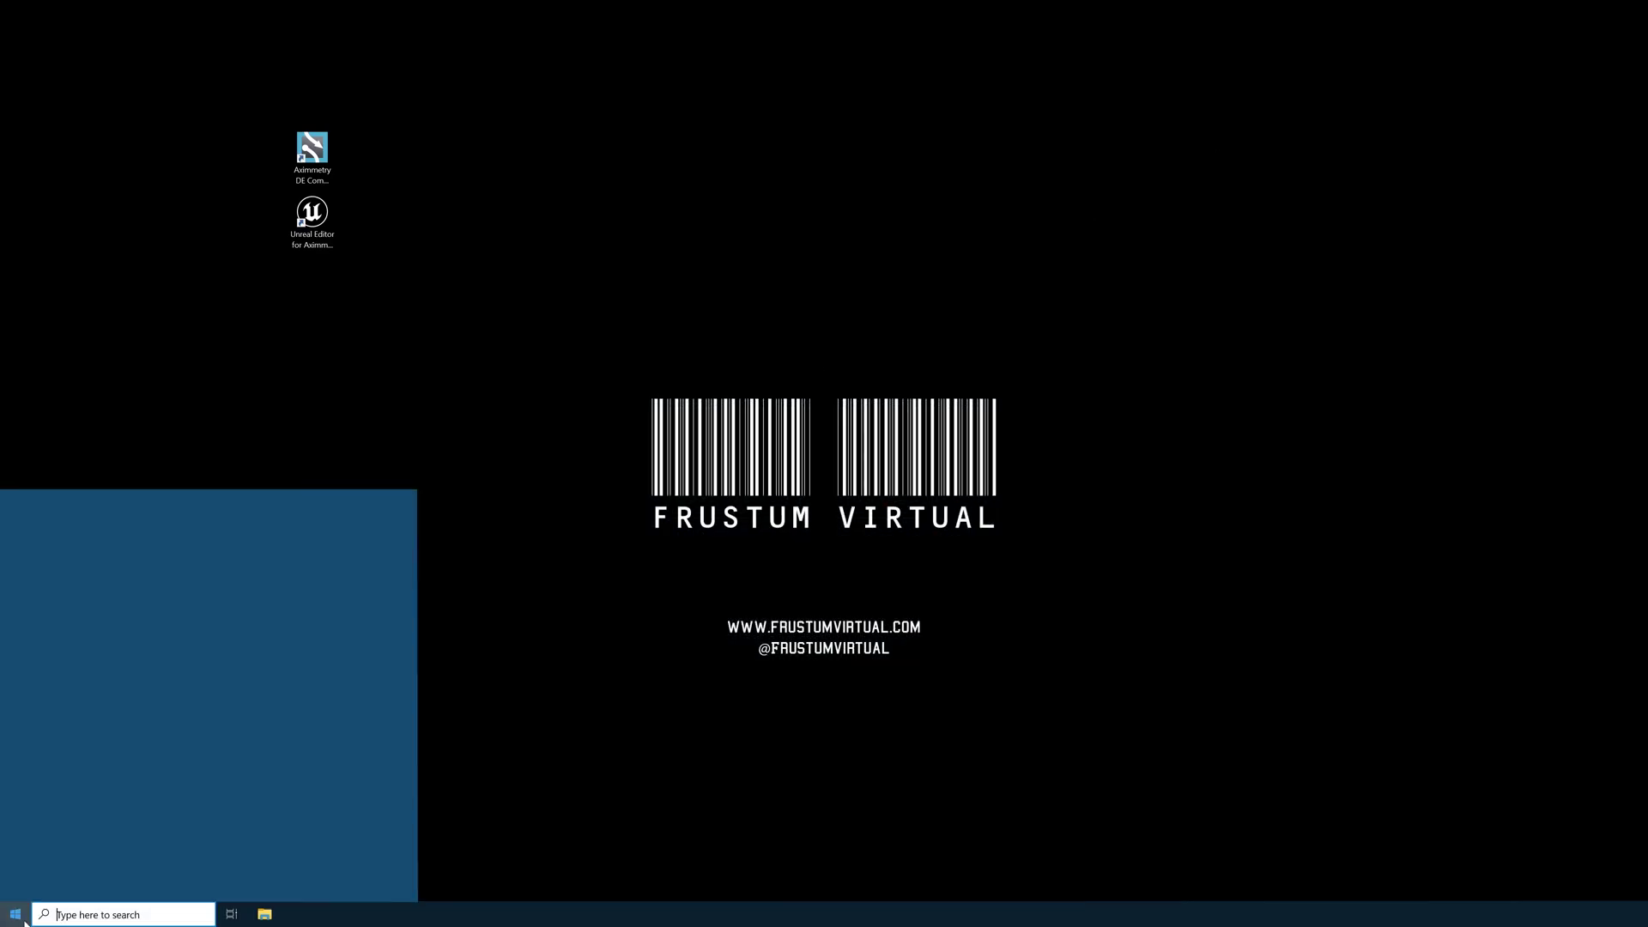
text(camera)
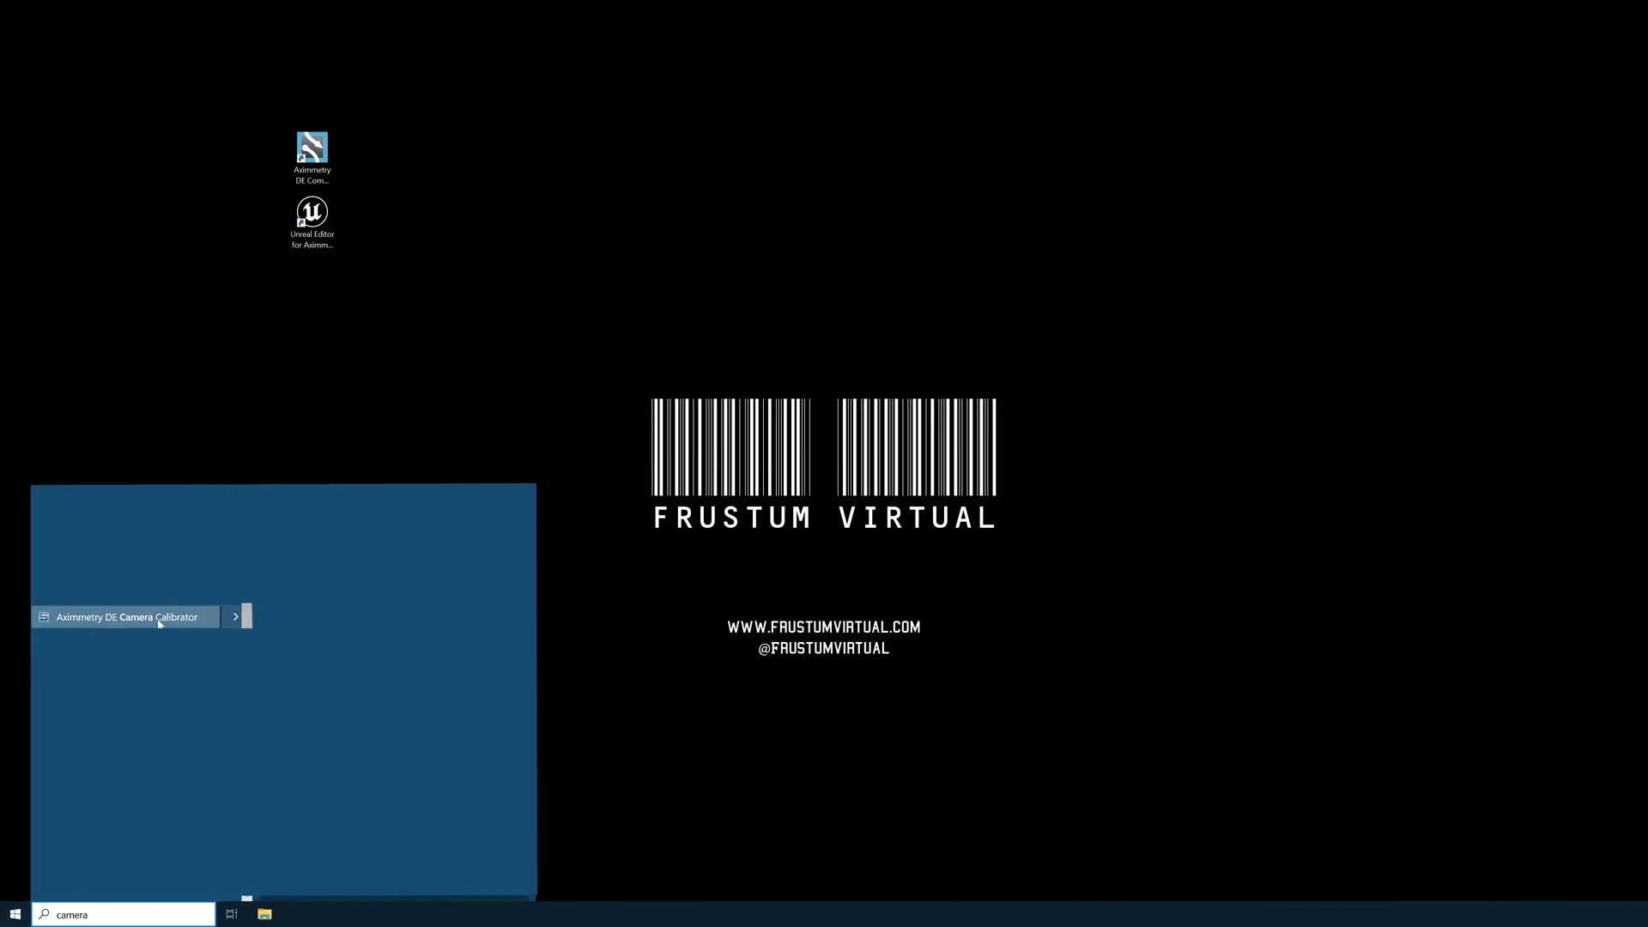
click(121, 617)
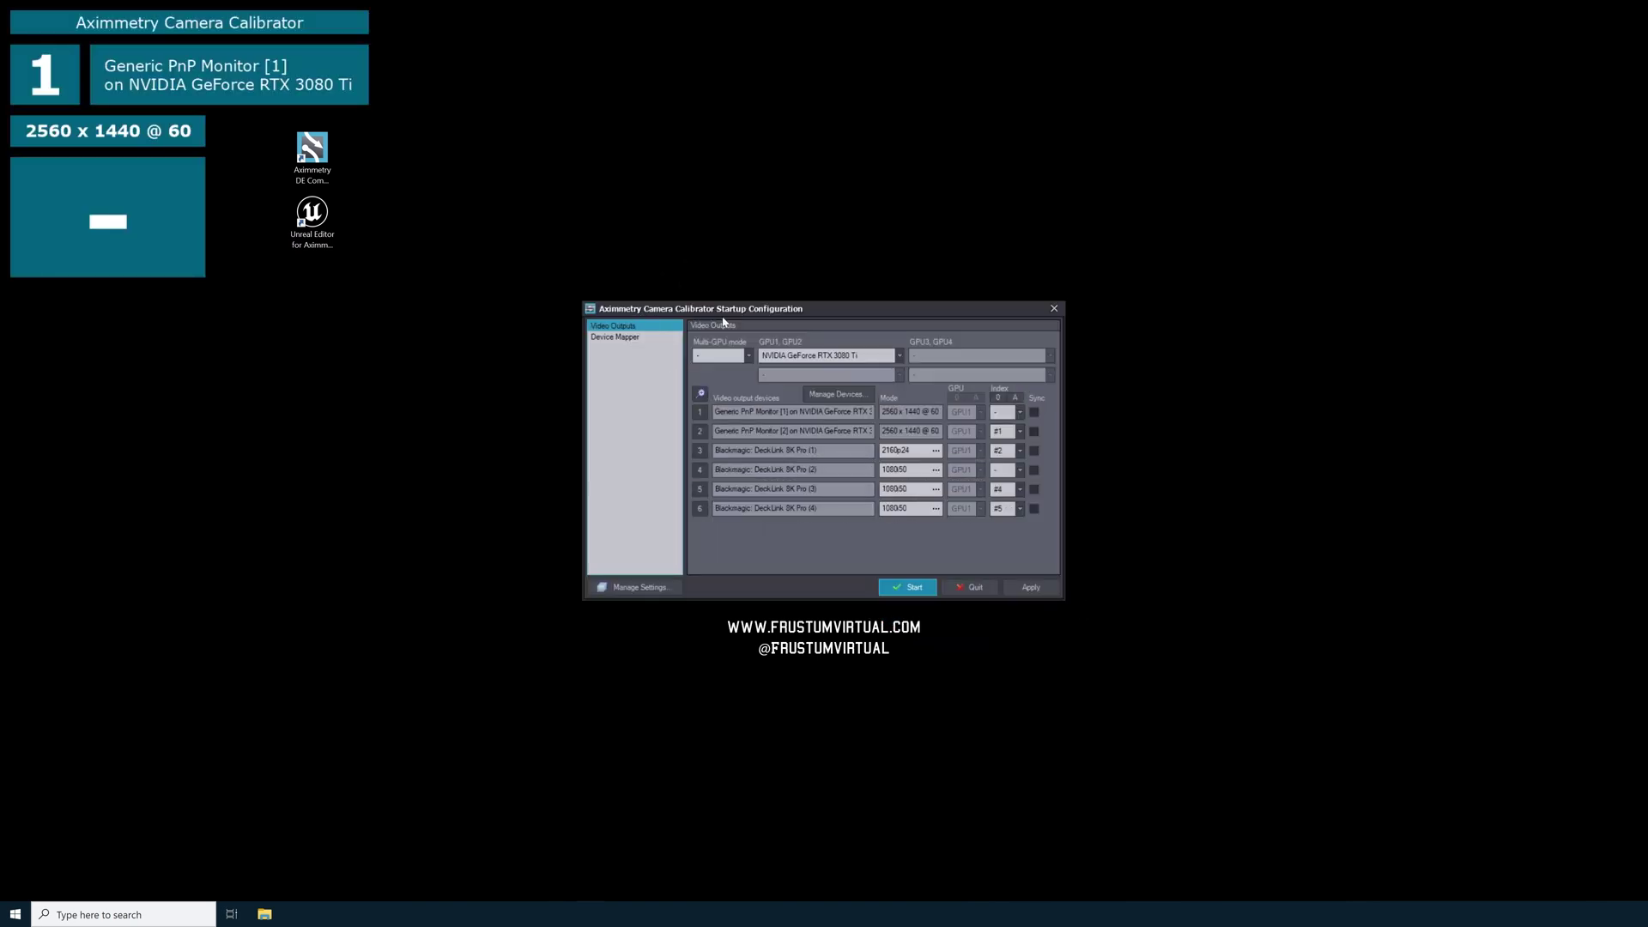
Confirm the first DeckLink output keeps 2160p24 mode, then show the Device Mapper page
click(628, 338)
click(613, 326)
click(936, 451)
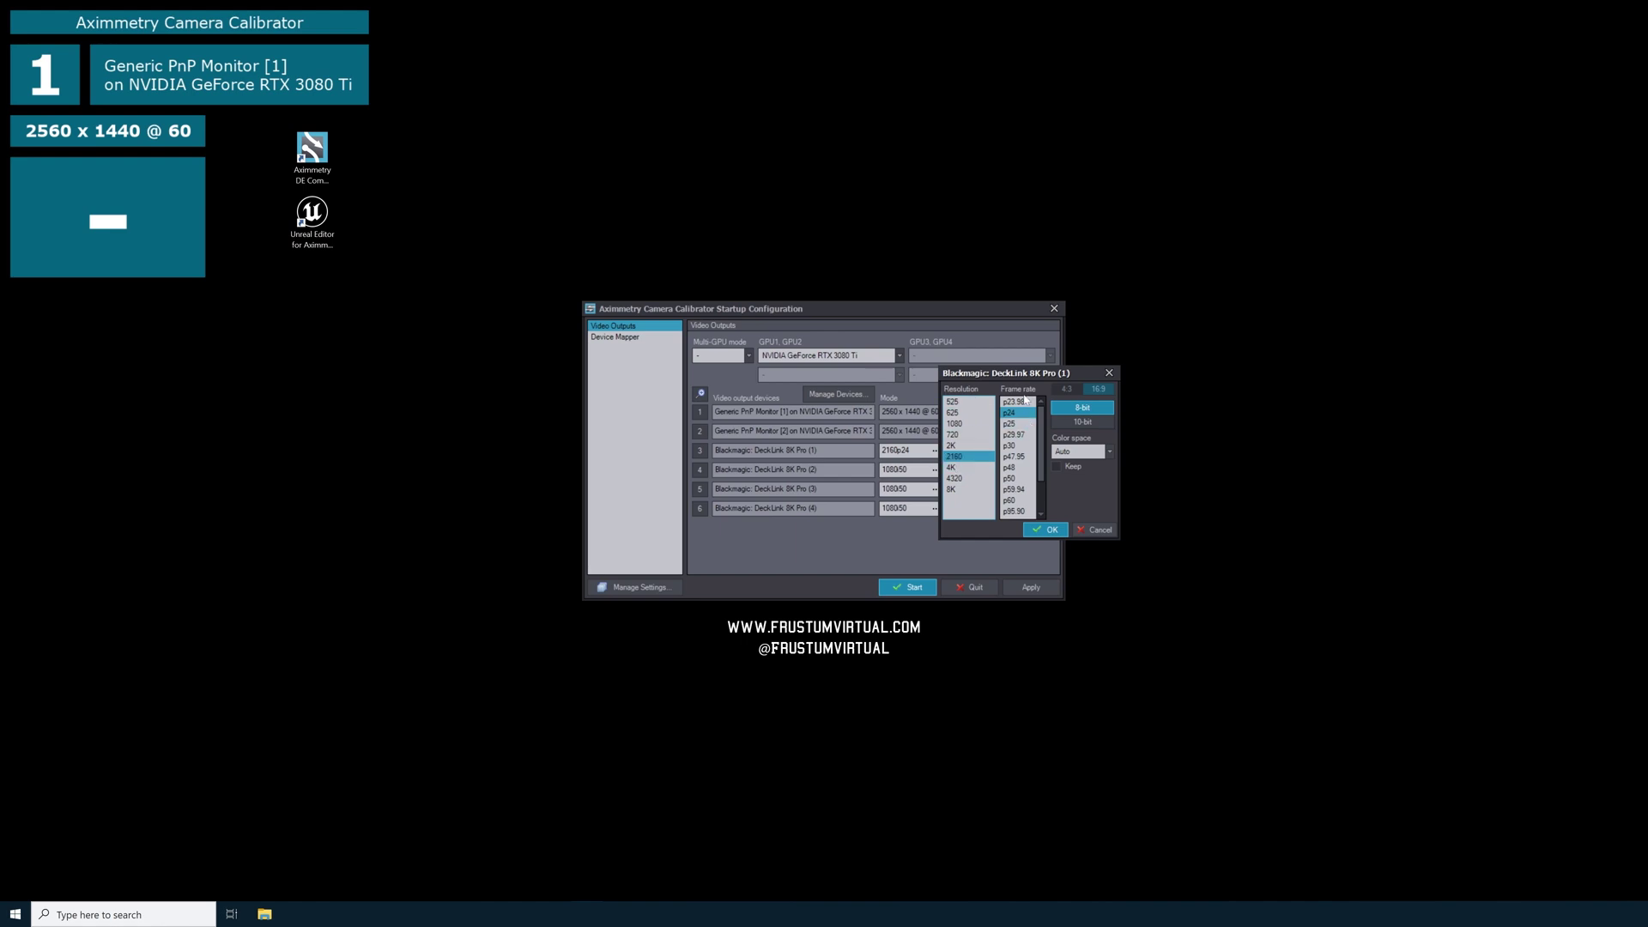
click(1047, 530)
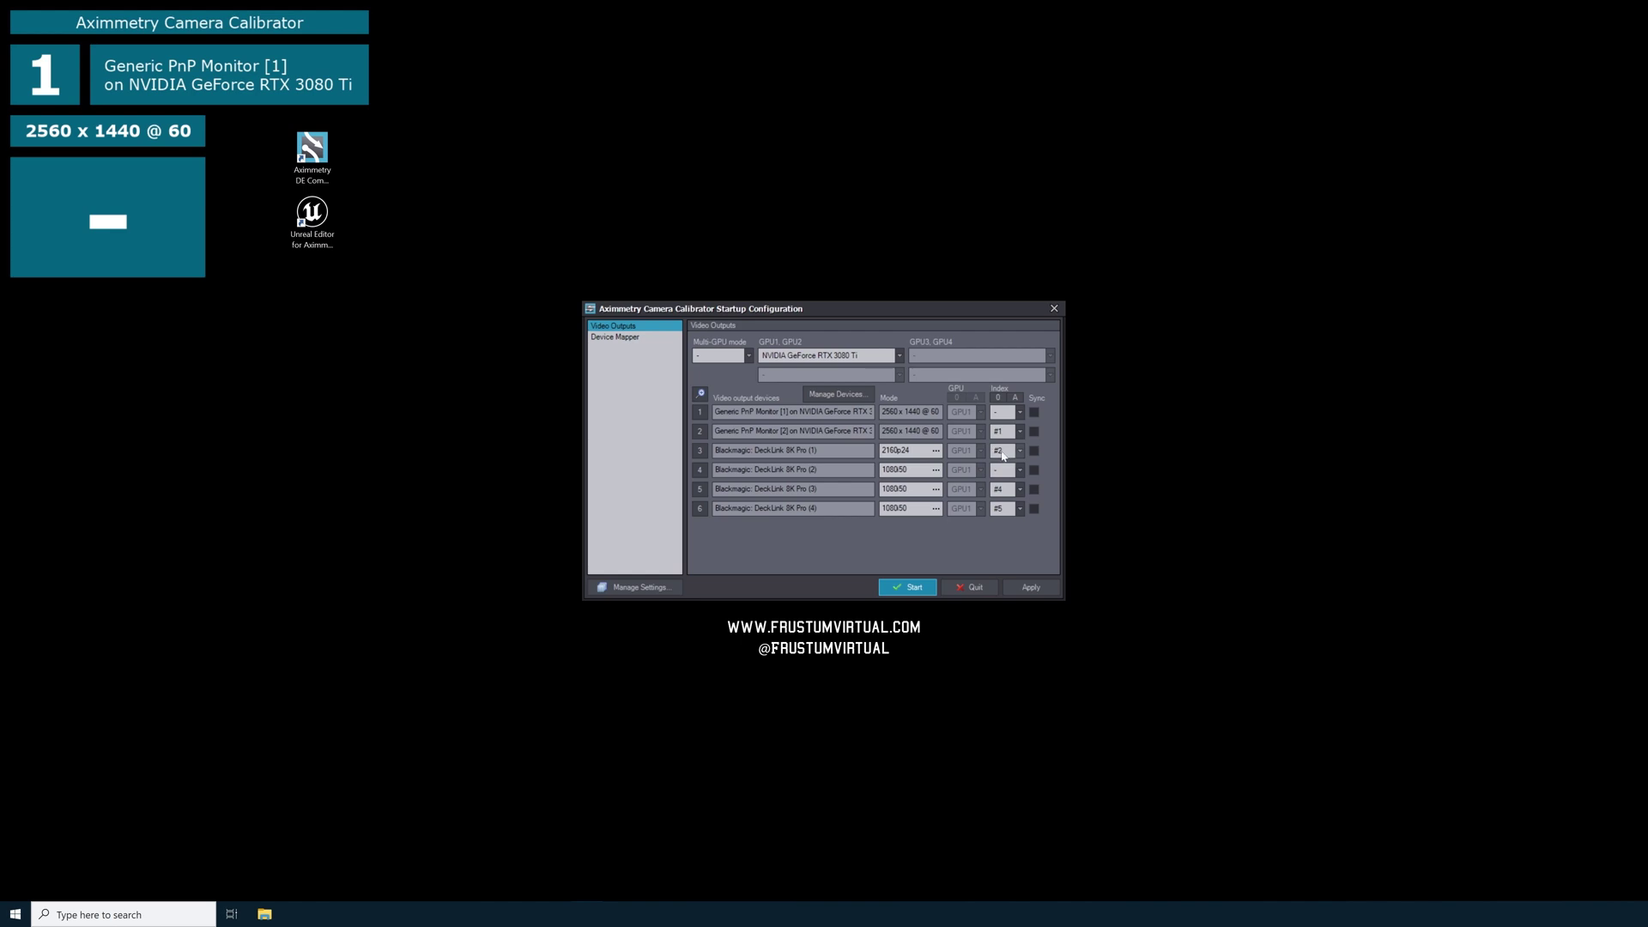
click(616, 339)
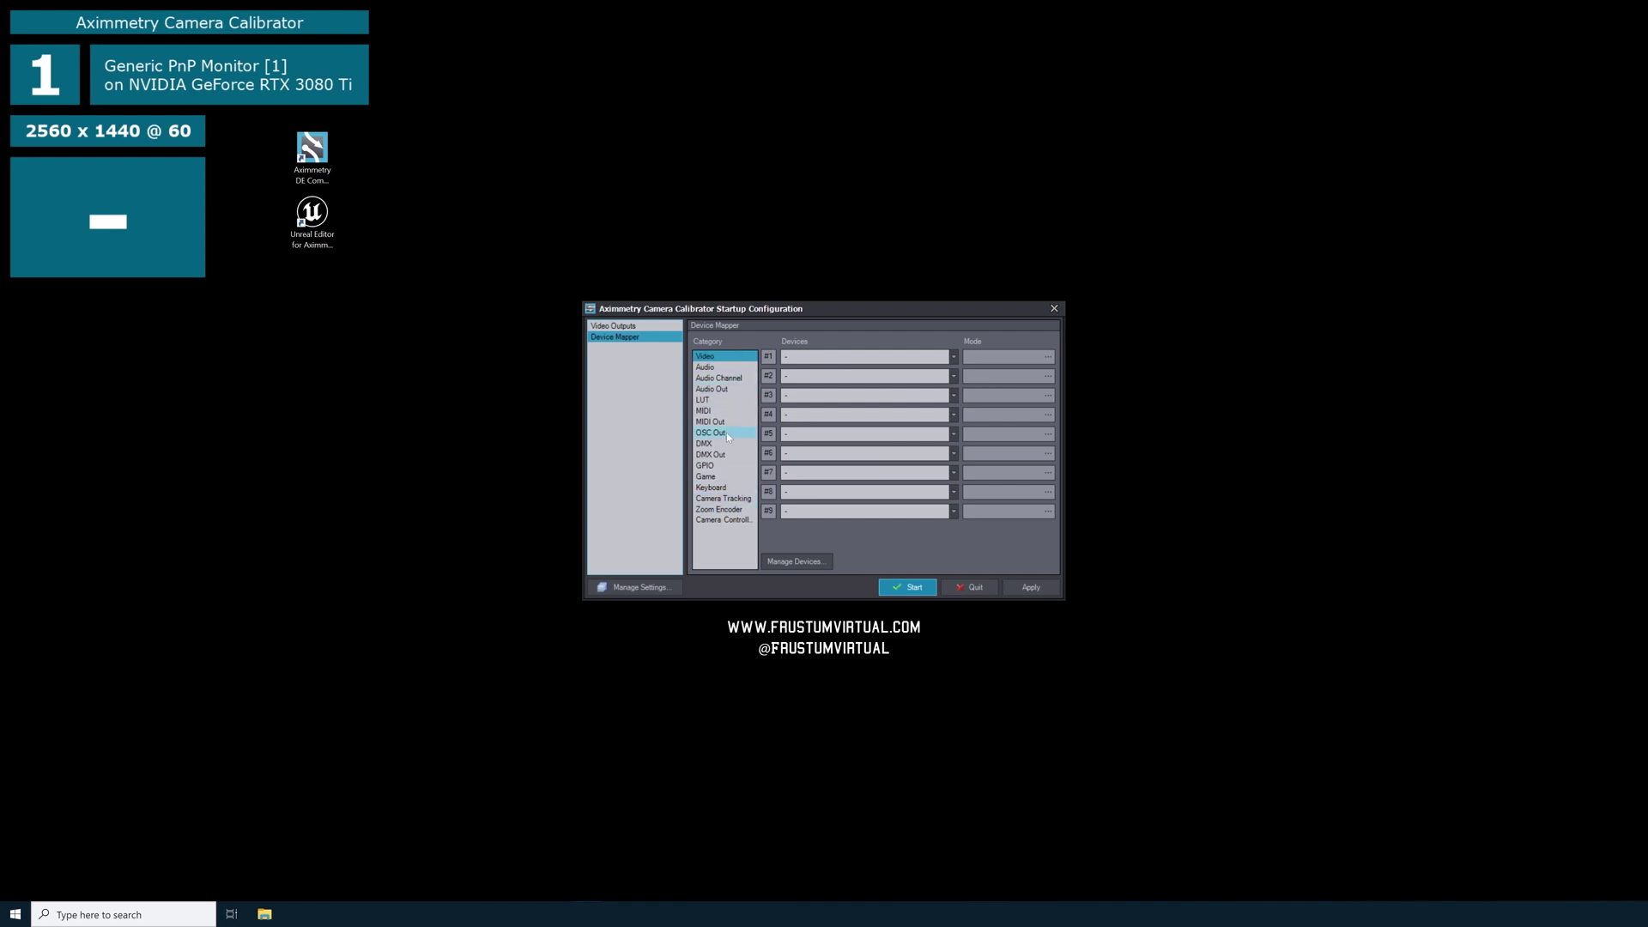
Review the OpenVR and Antilatency tracking settings in Manage Devices
click(719, 501)
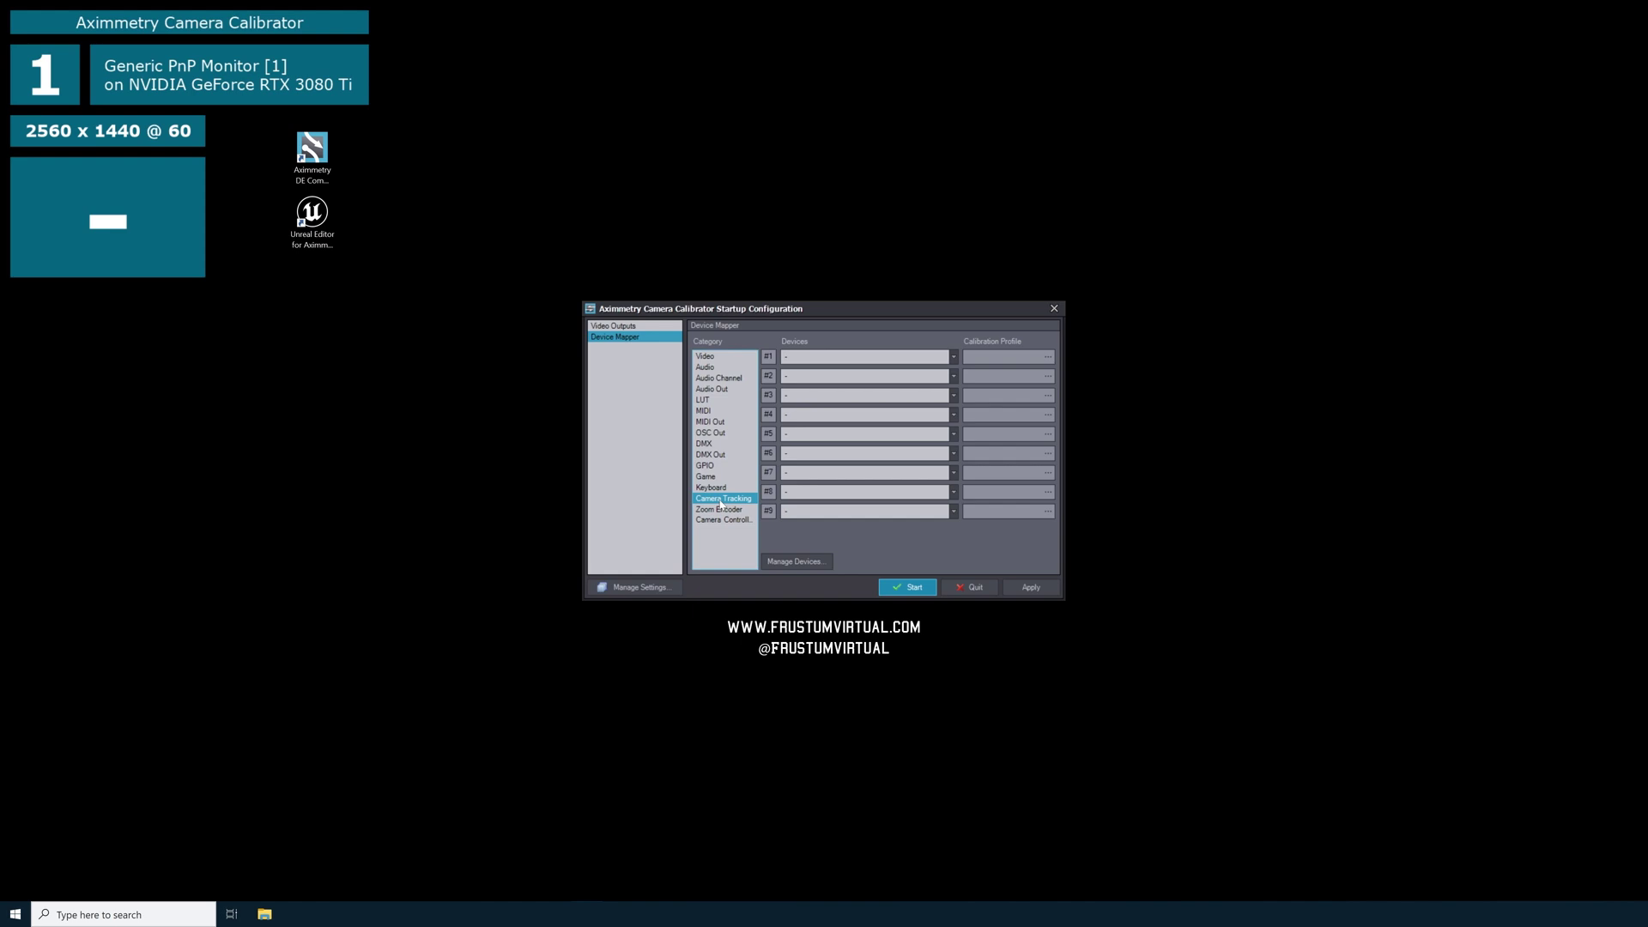
click(797, 562)
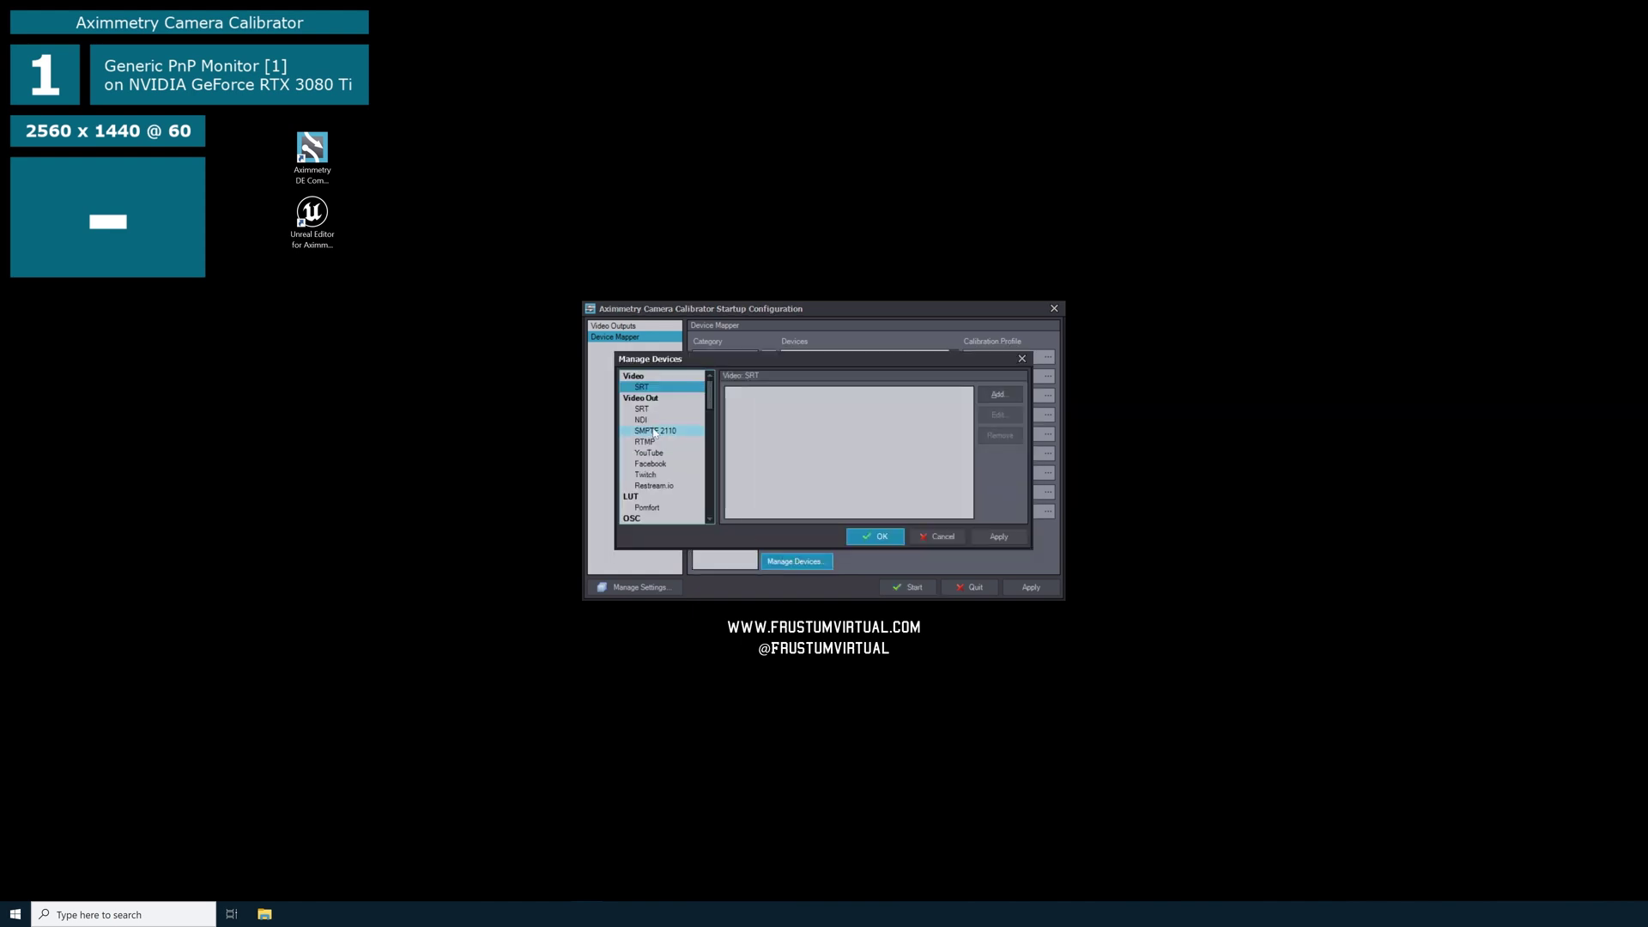
scroll(660, 408, down, 6)
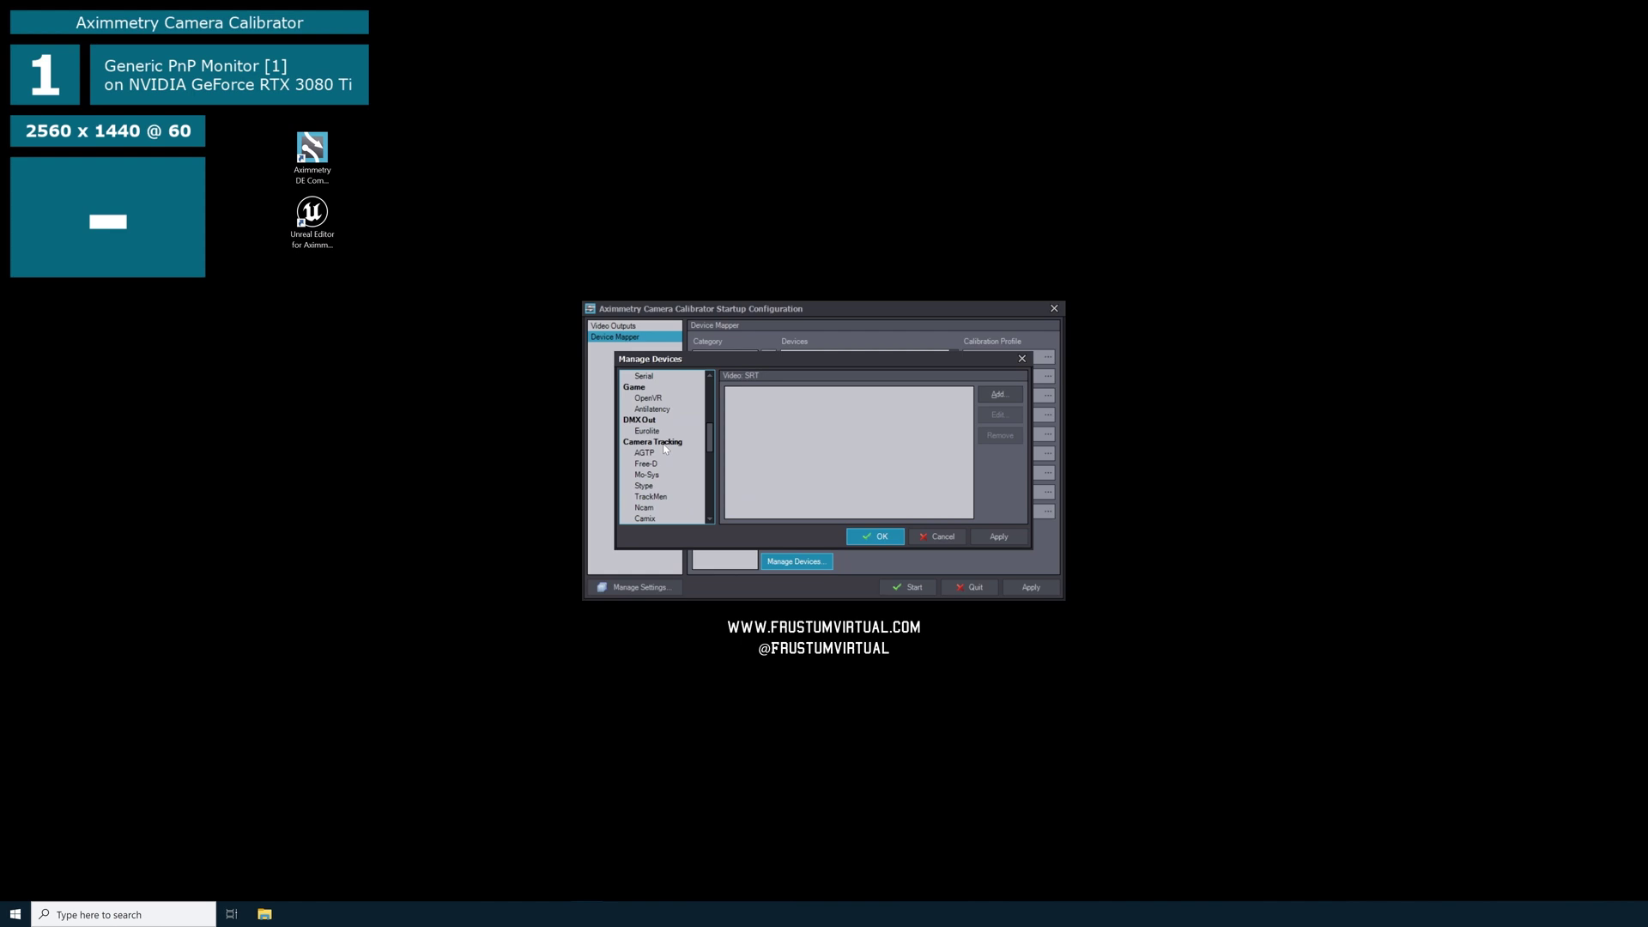
click(649, 398)
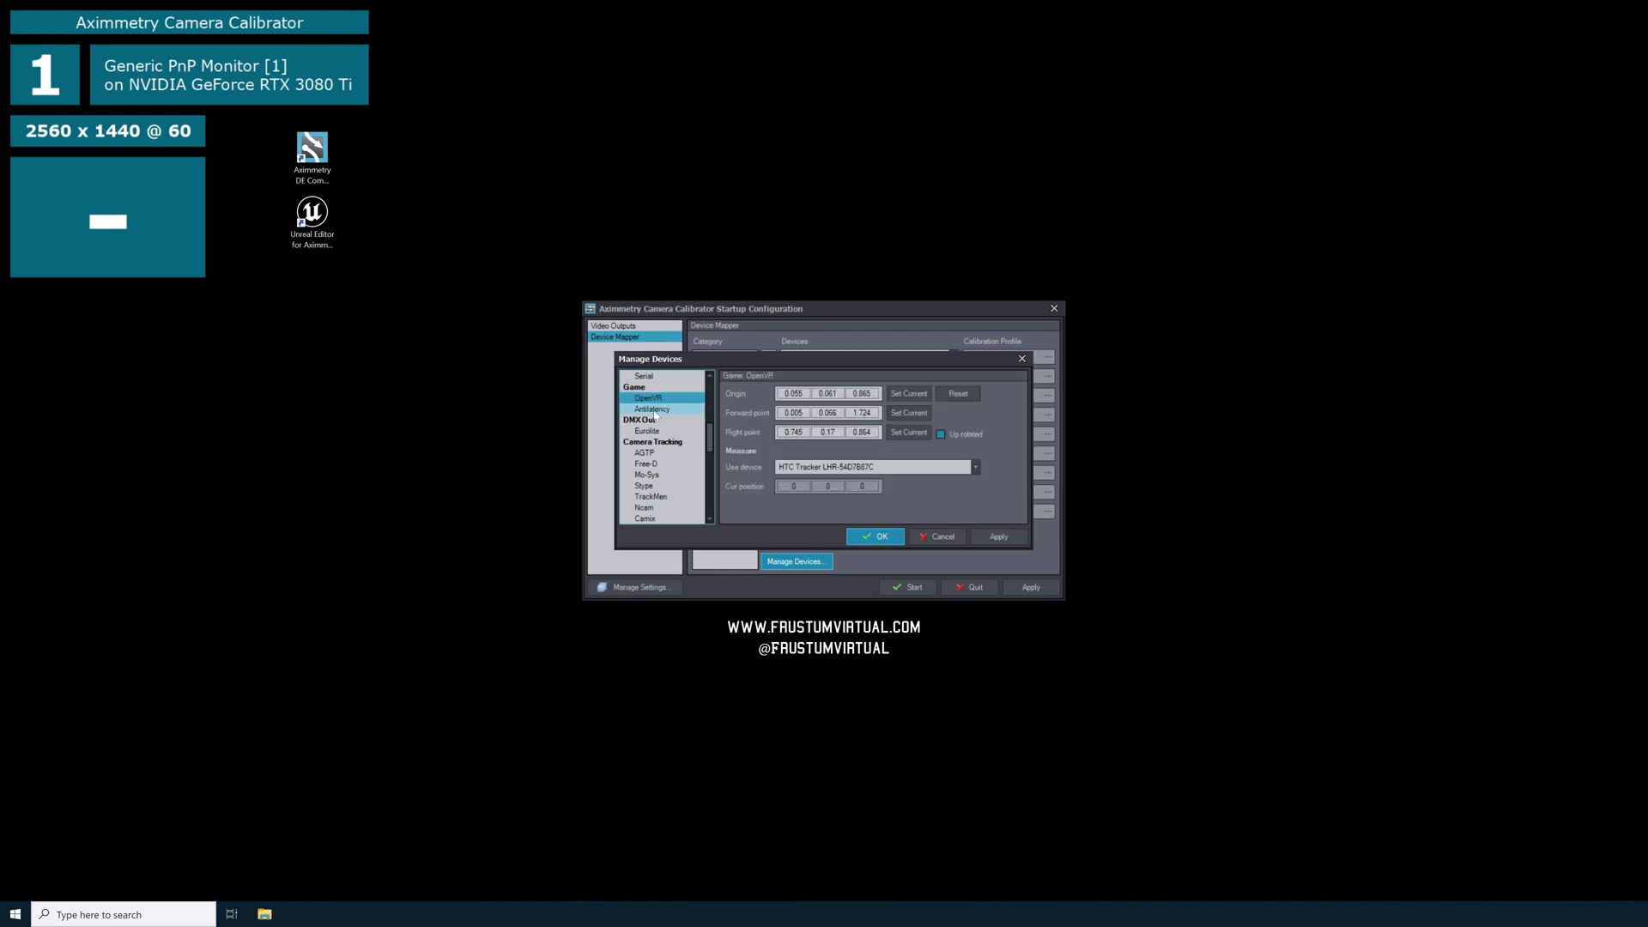
click(650, 410)
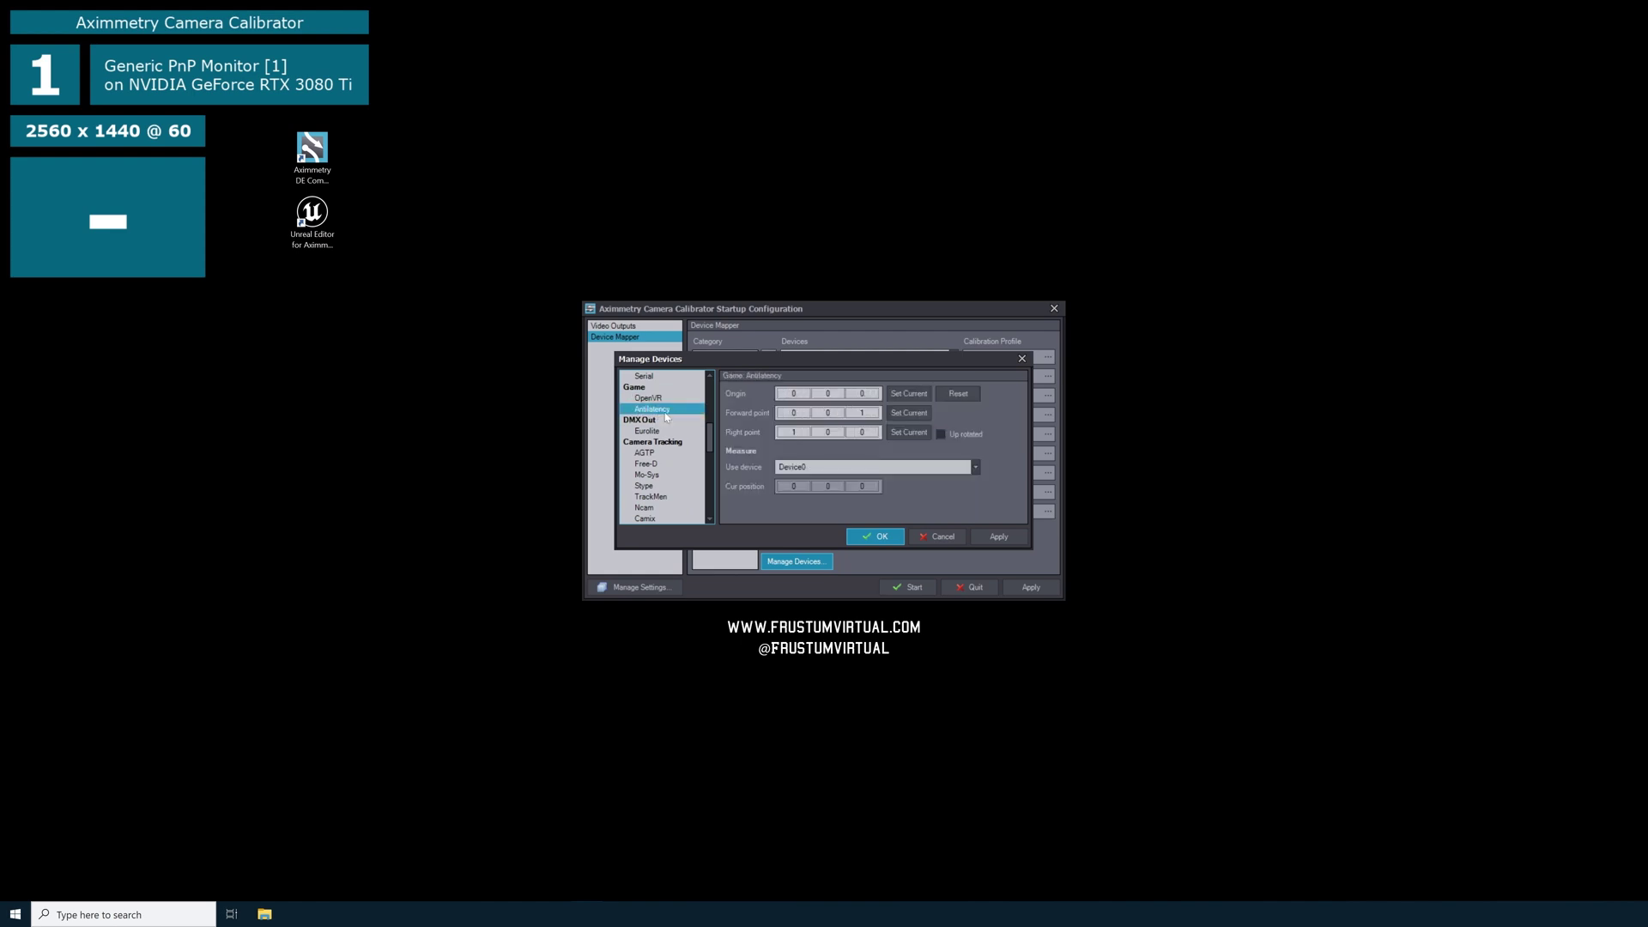
Assign Device0 as the Antilatency device, apply it, and close Manage Devices
scroll(663, 420, down, 3)
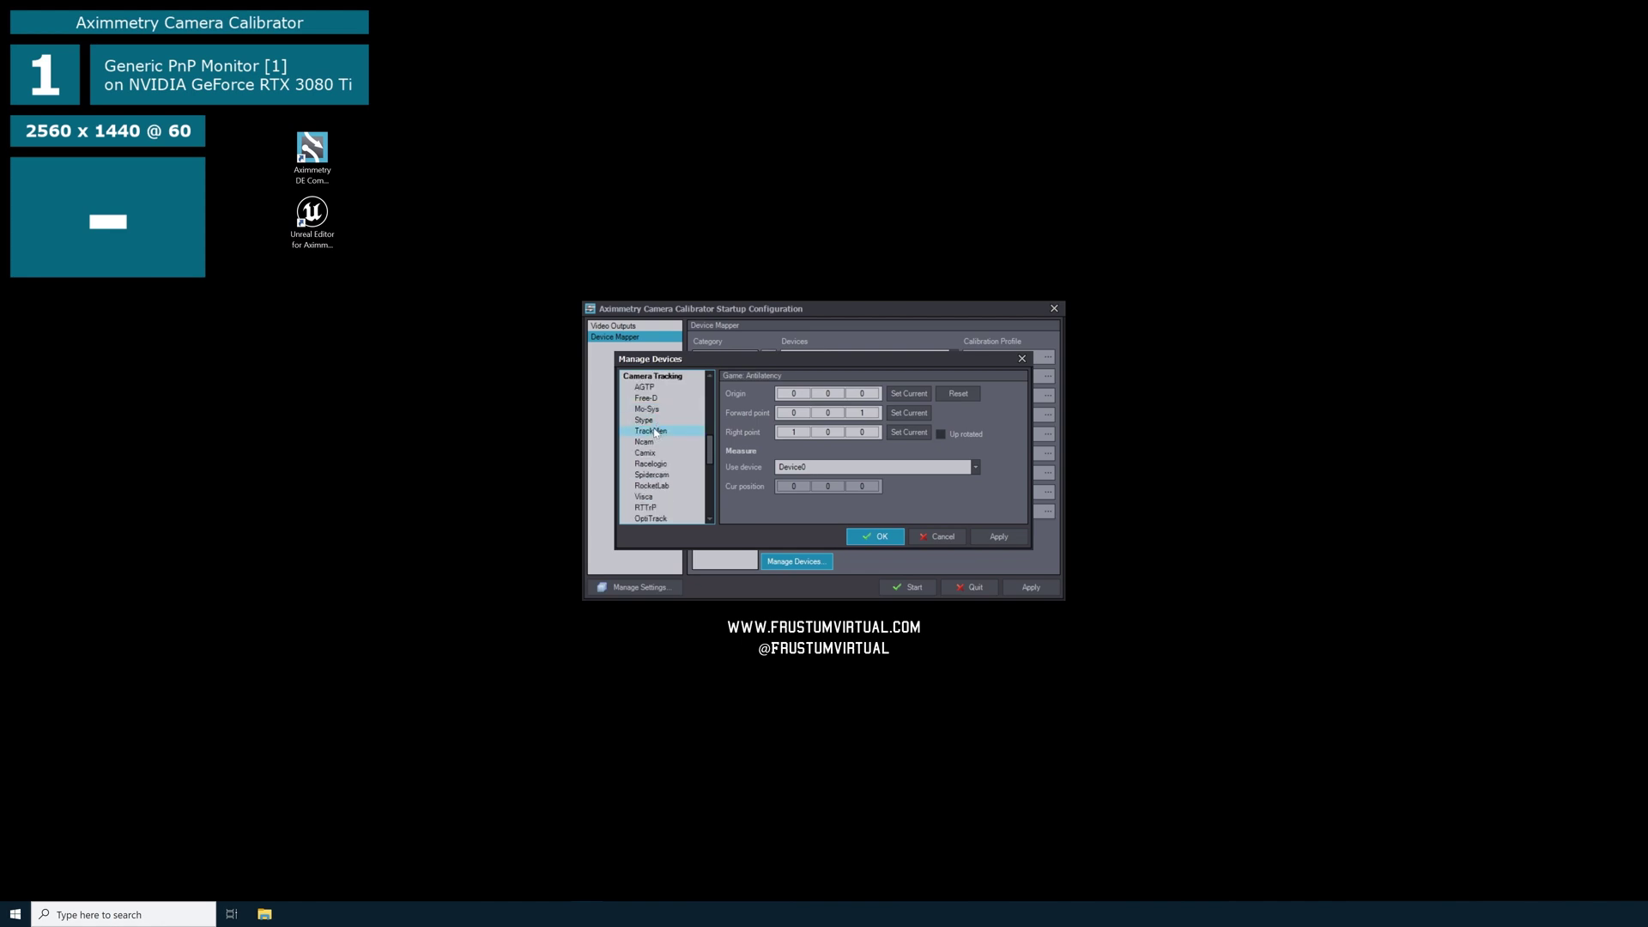
scroll(660, 436, down, 2)
scroll(663, 505, up, 3)
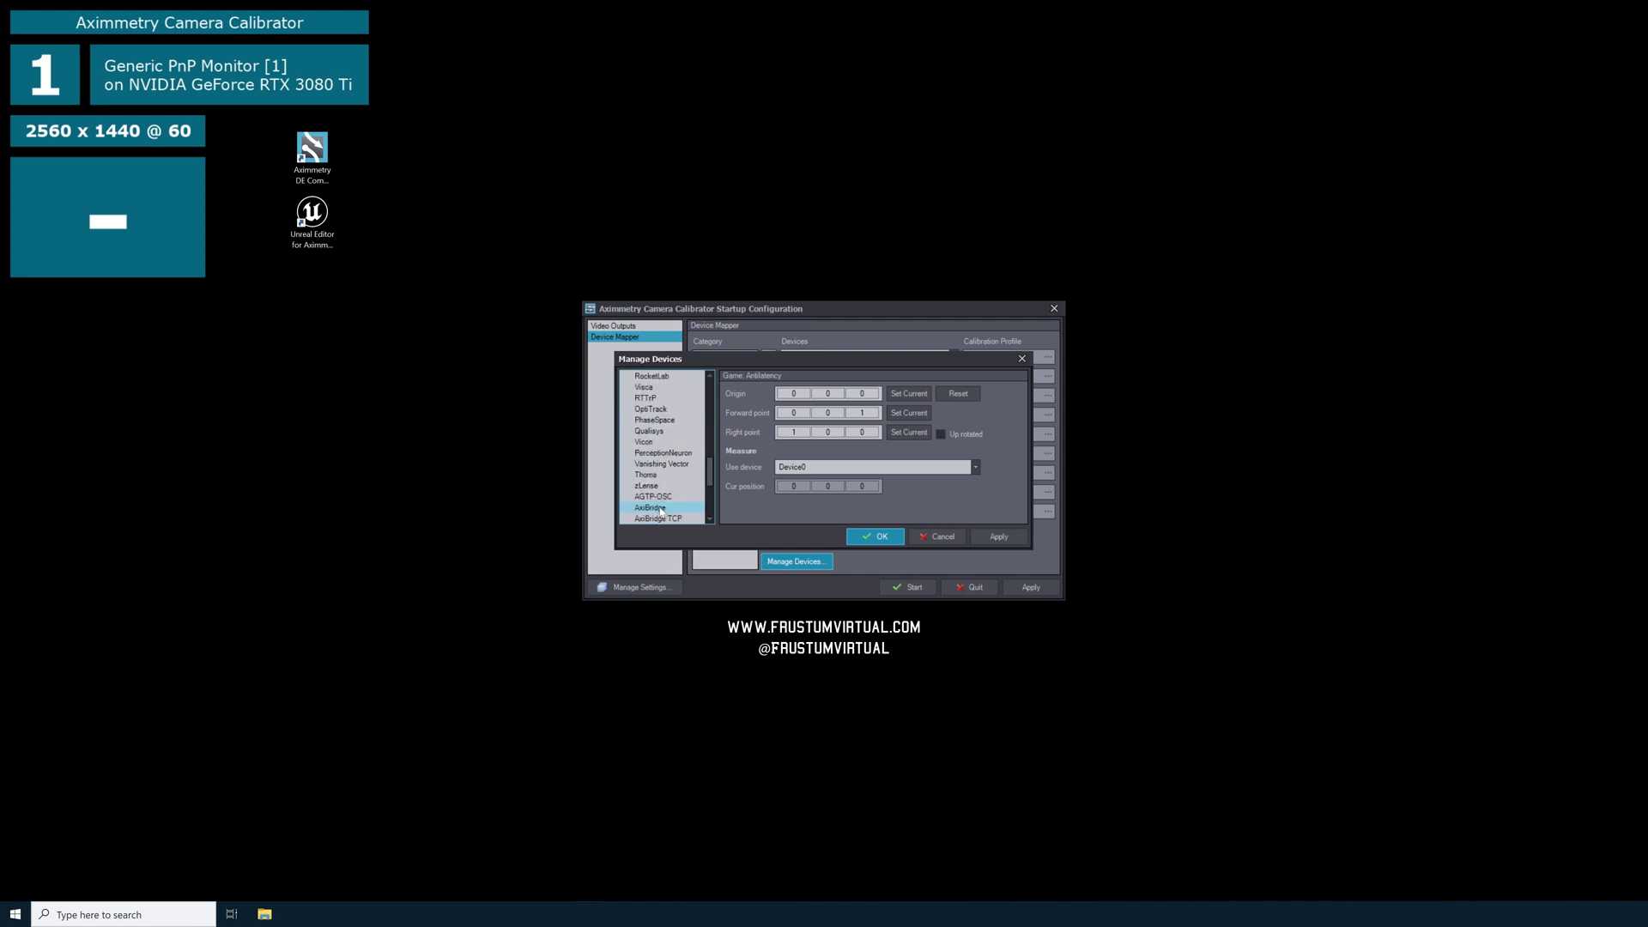
scroll(659, 472, up, 2)
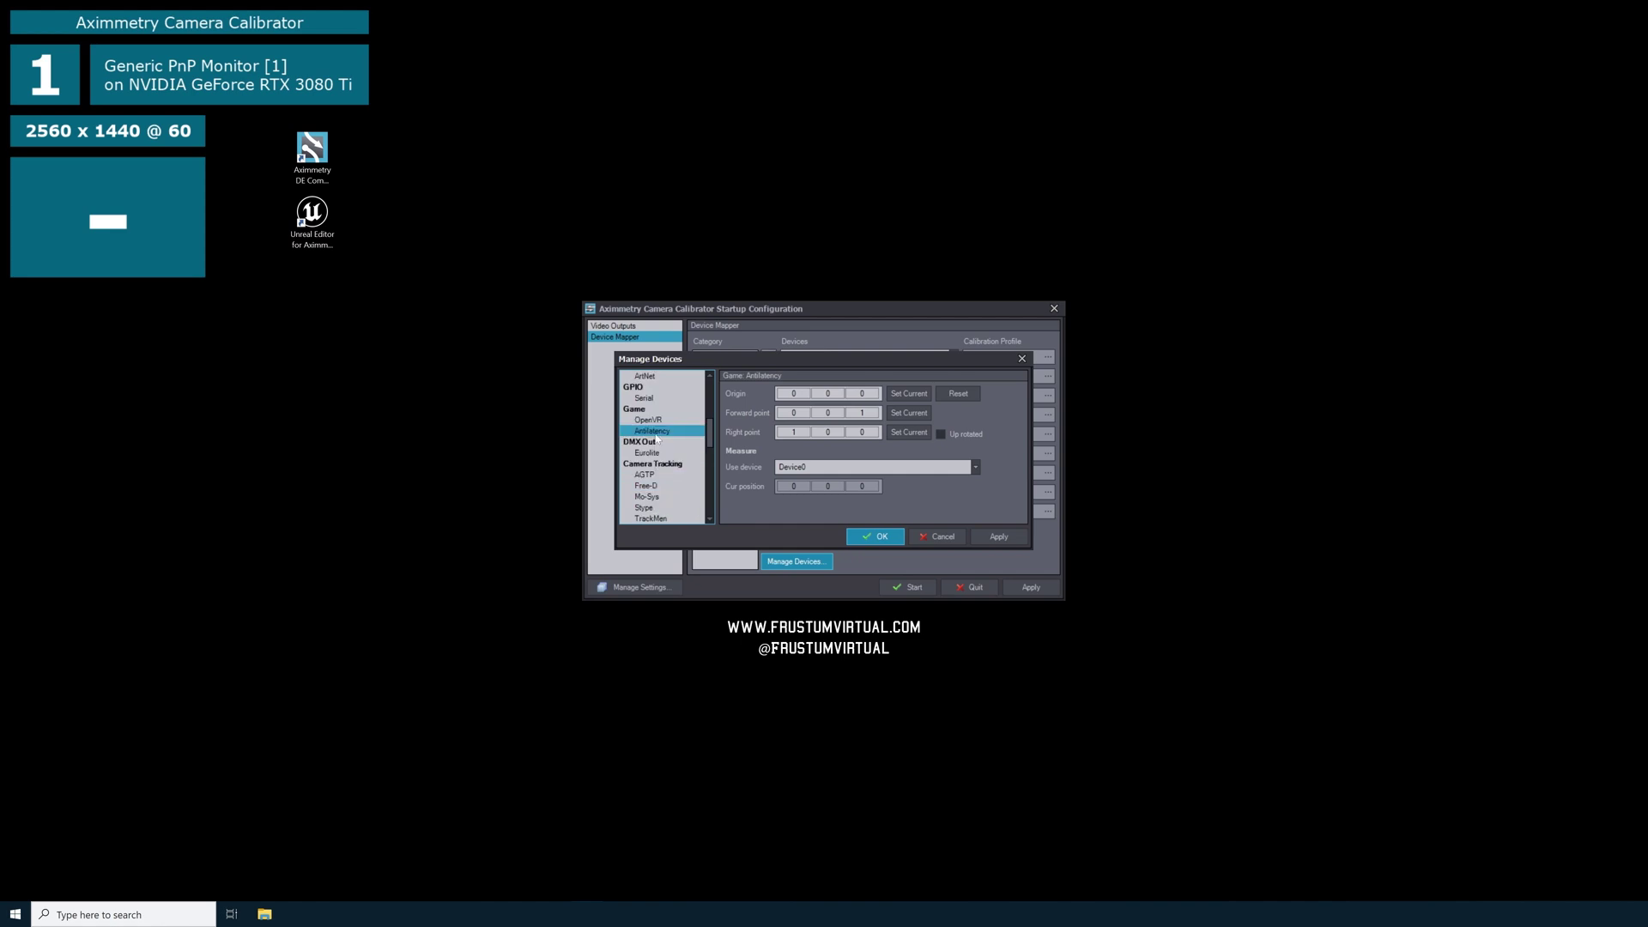
click(975, 467)
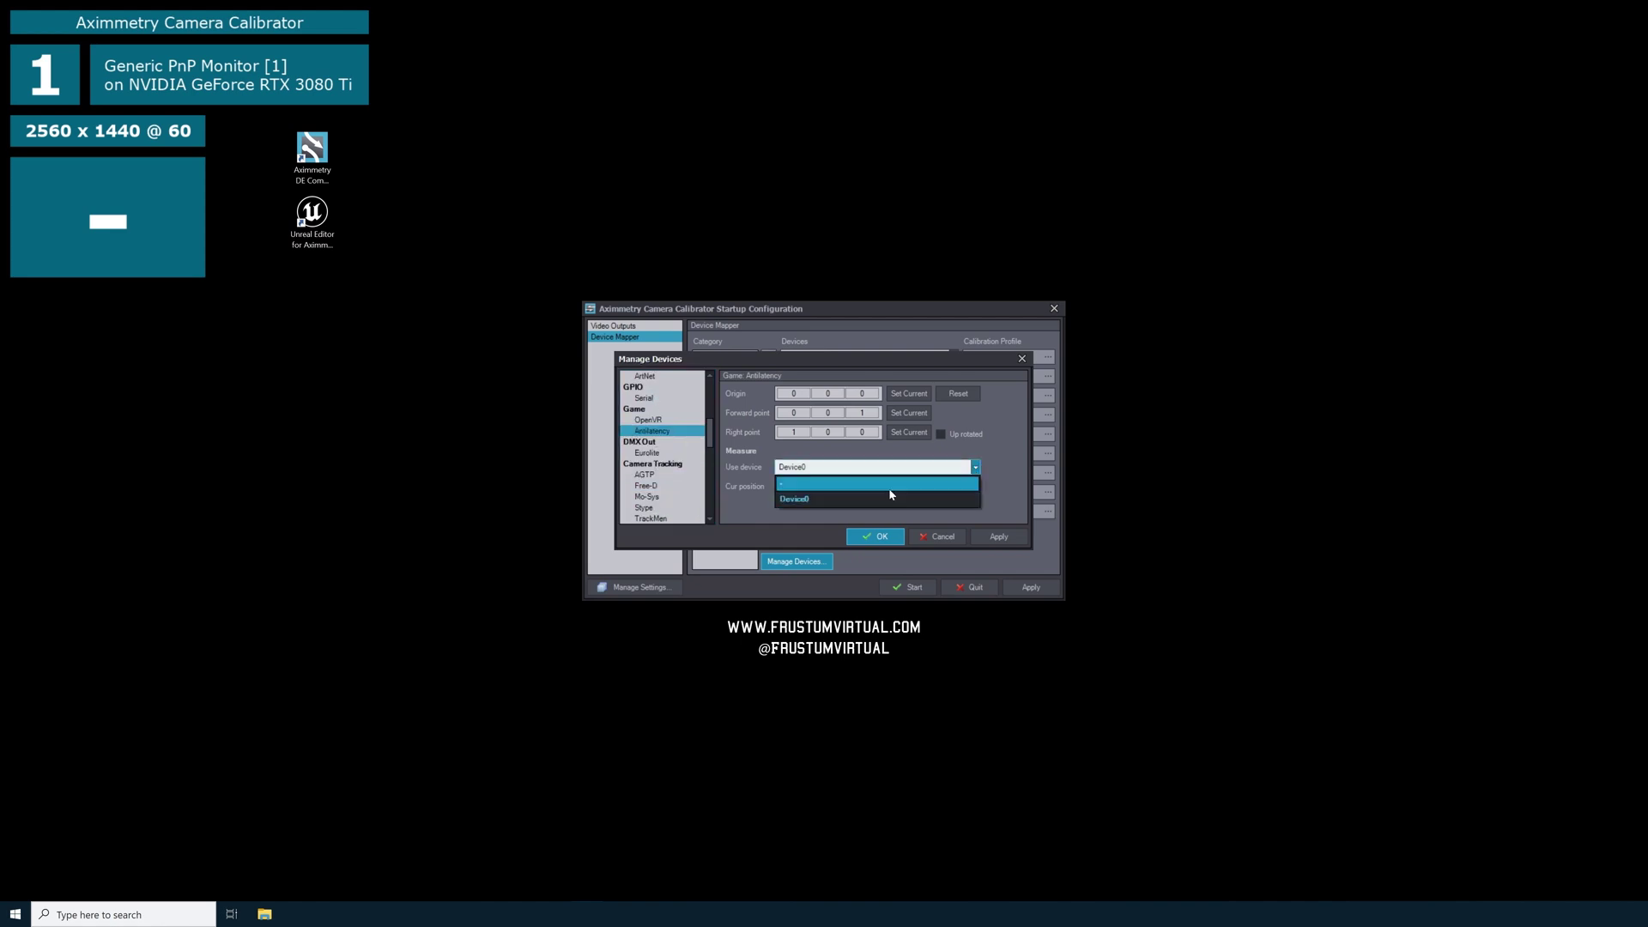
click(813, 499)
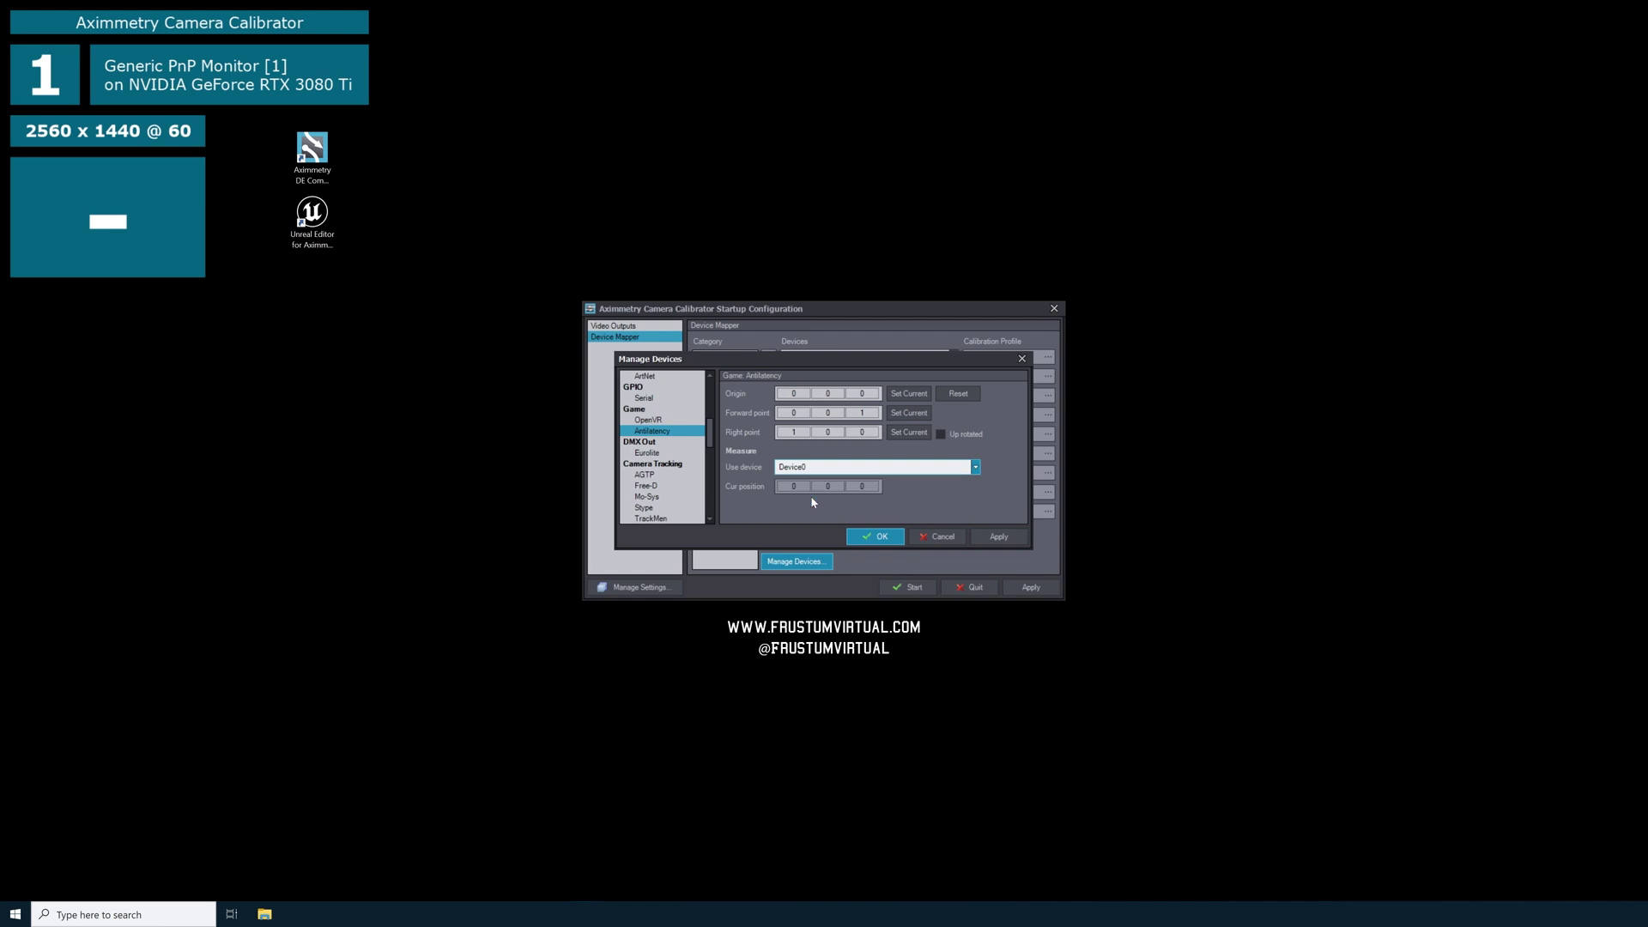
click(1001, 537)
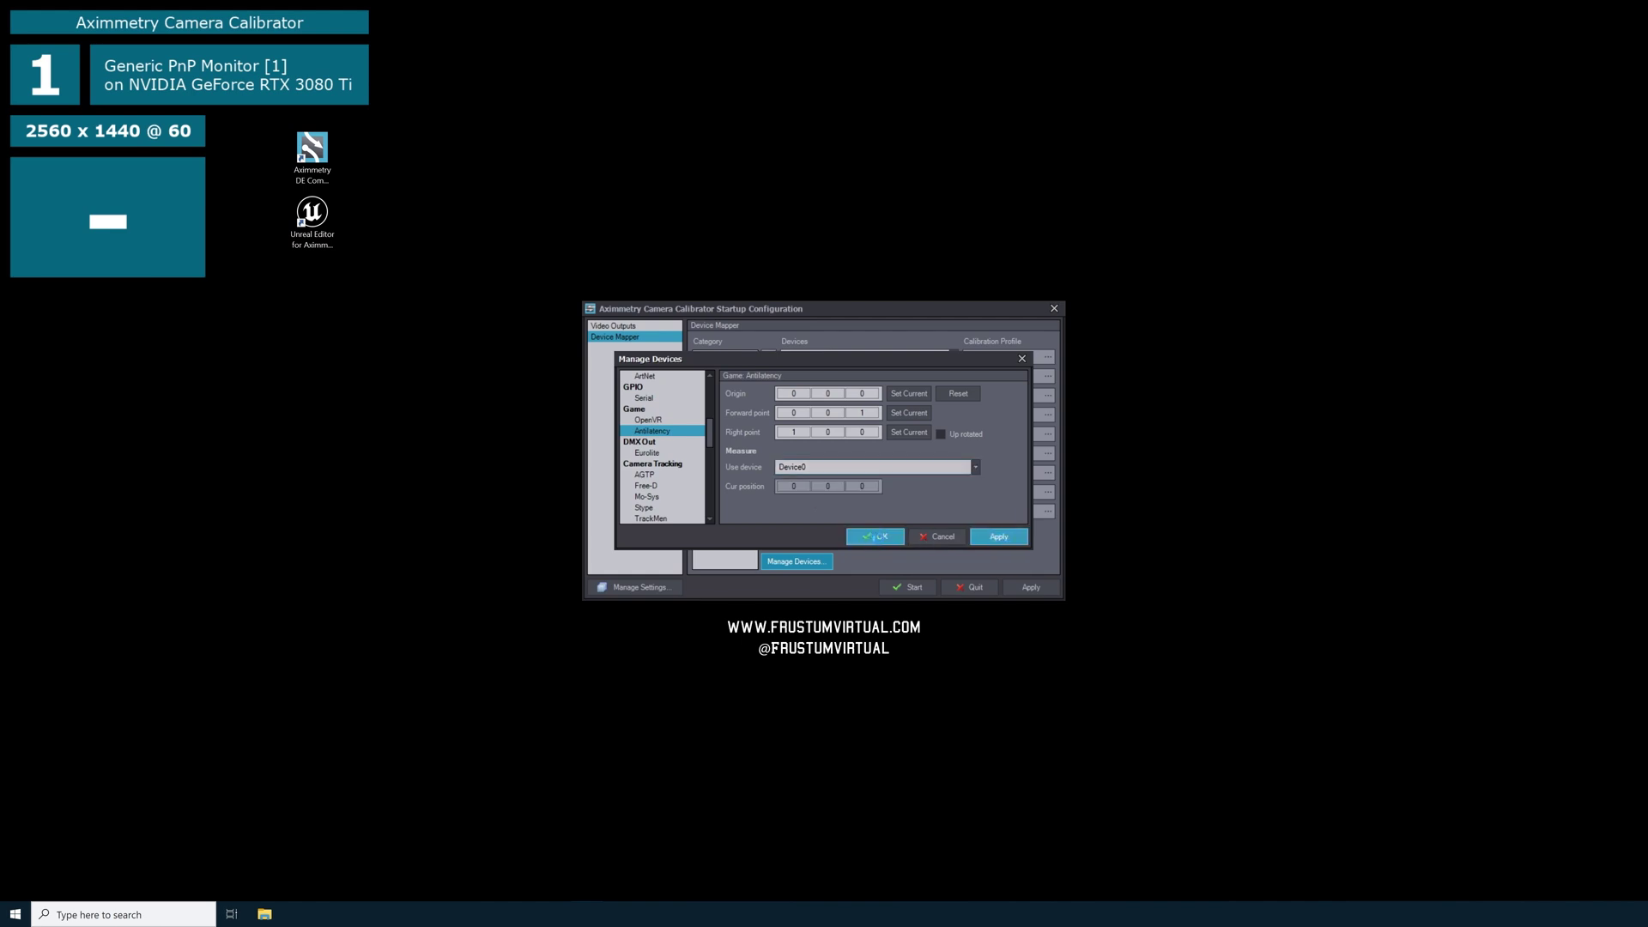
click(881, 536)
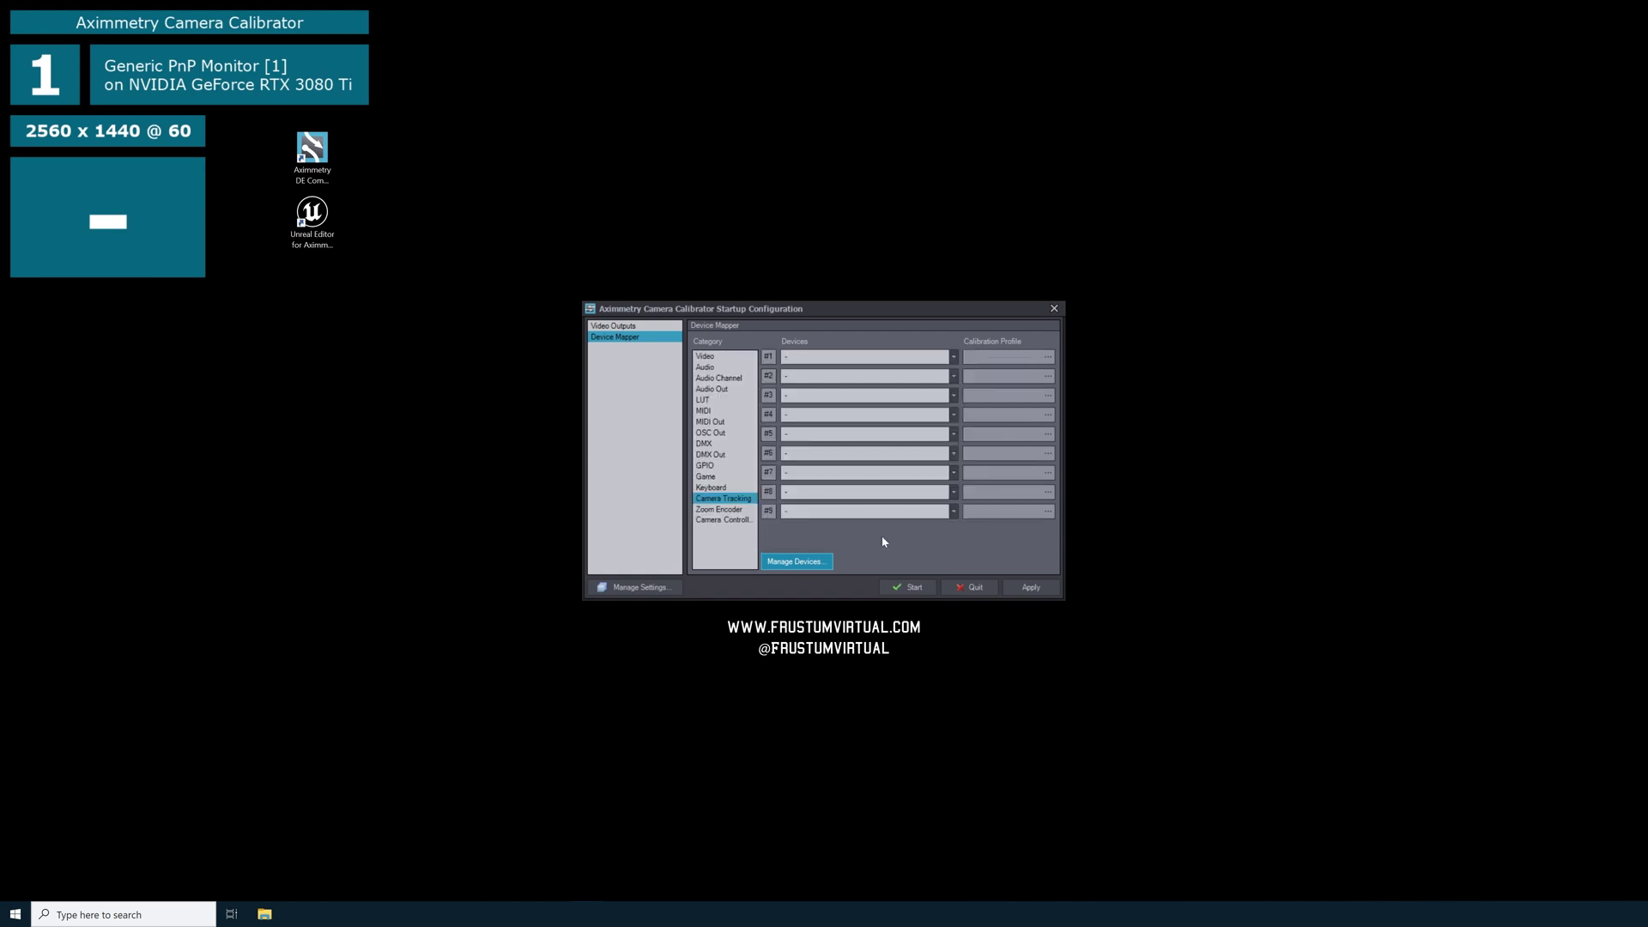
Leave camera-tracking slot #1 unmapped, return to Video Outputs and apply the configuration
click(712, 500)
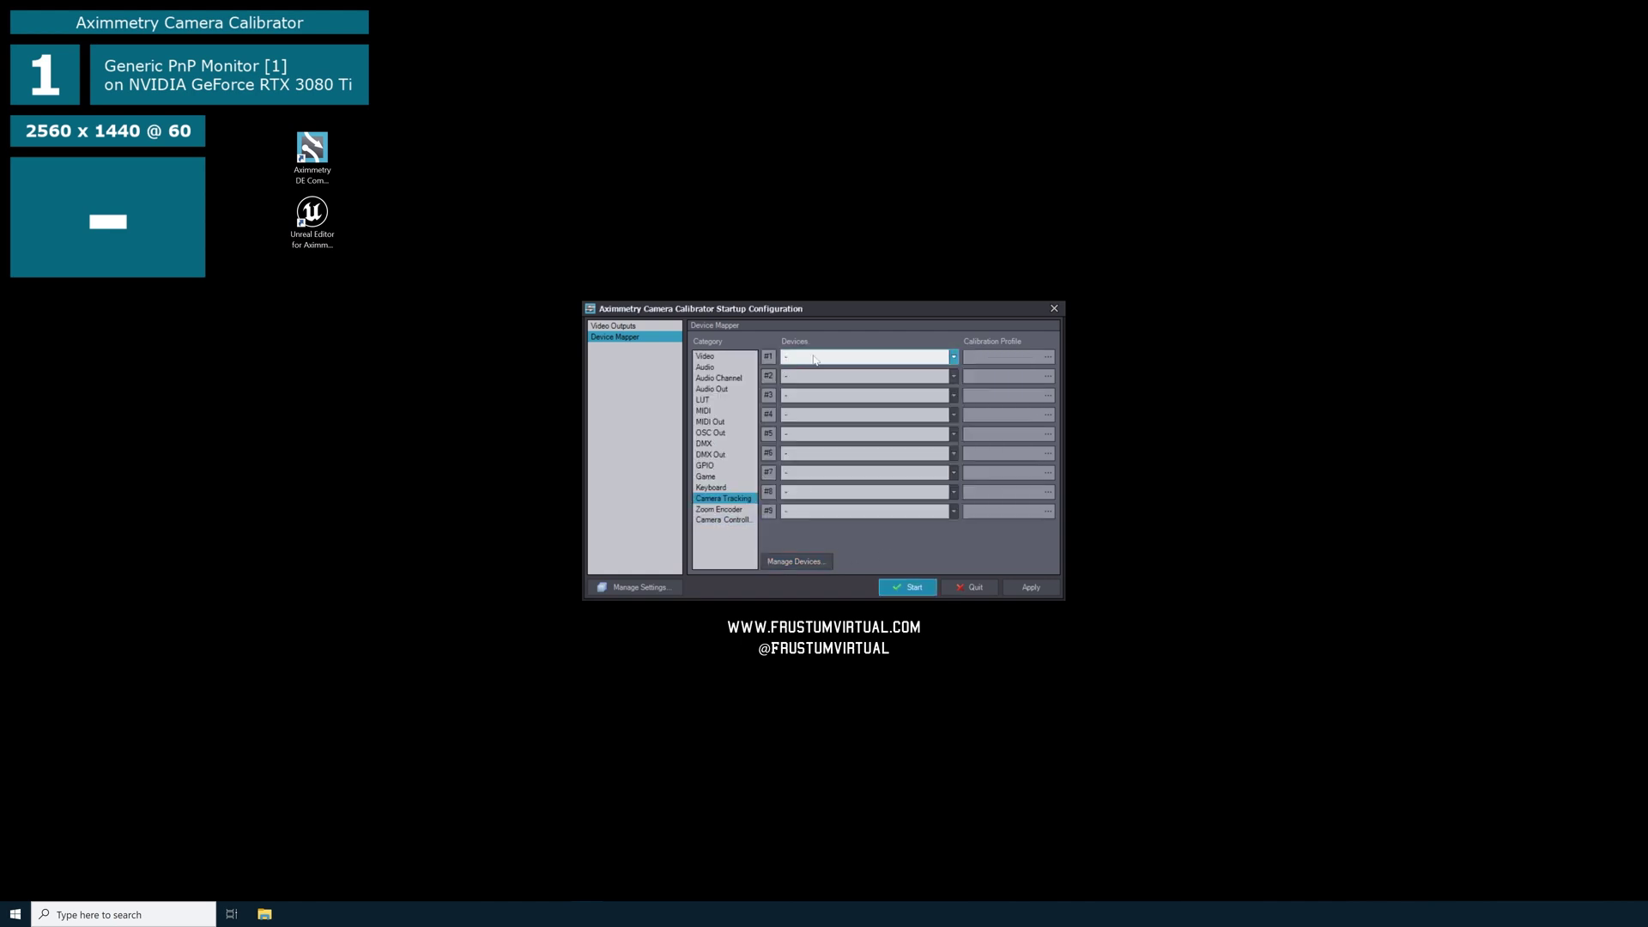
click(954, 357)
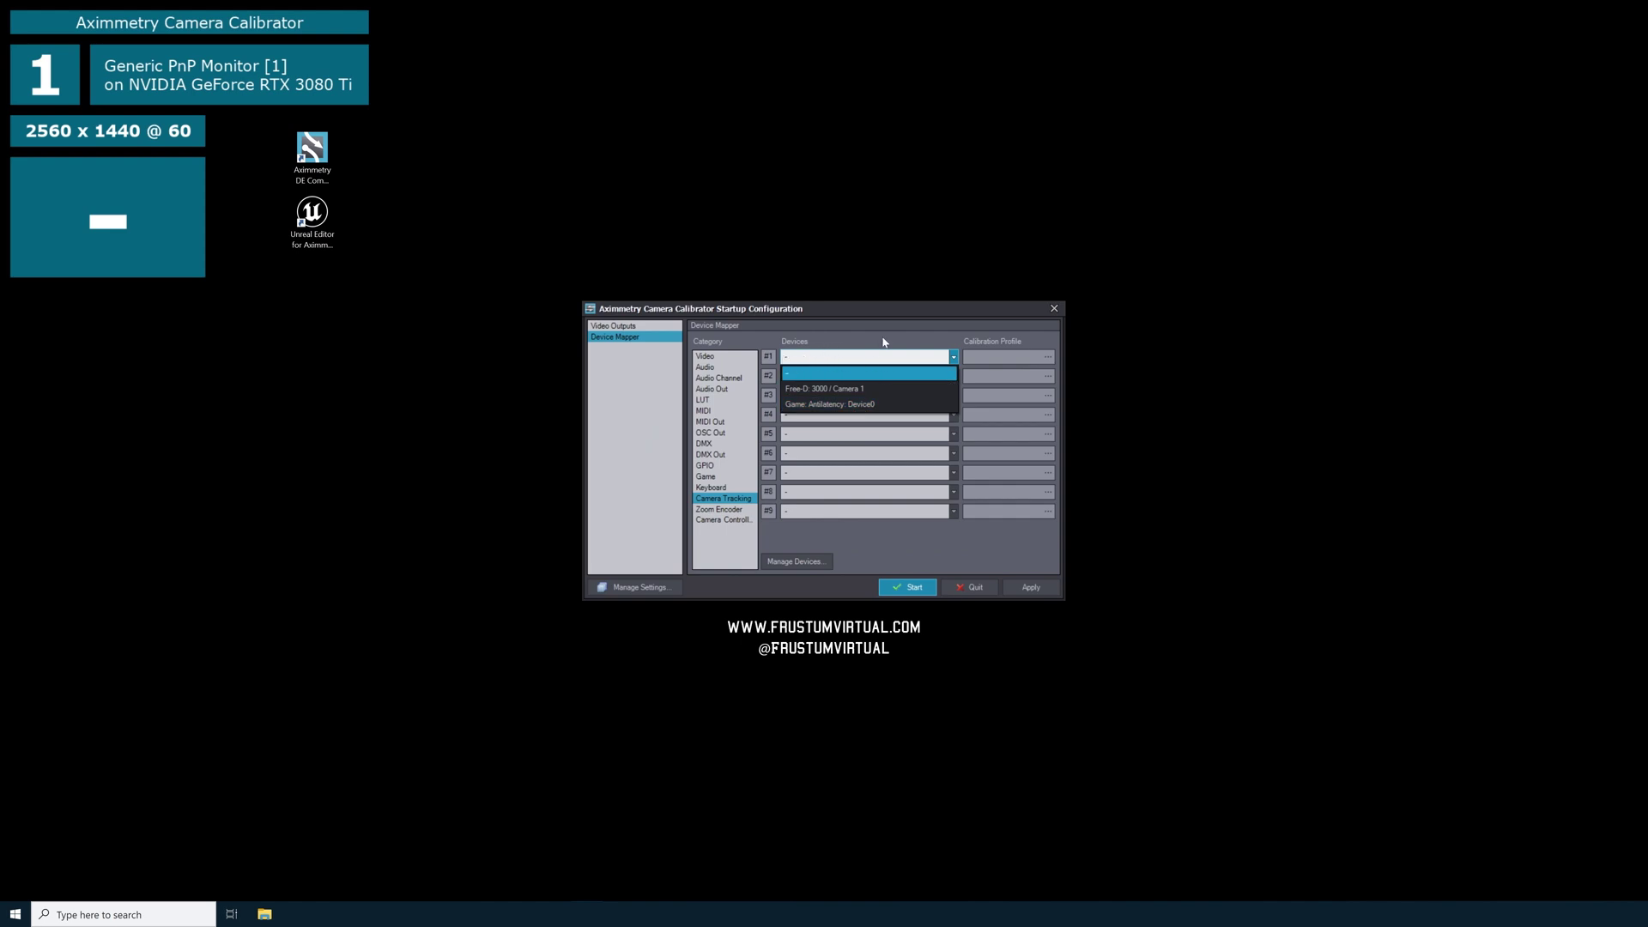
click(909, 352)
click(626, 326)
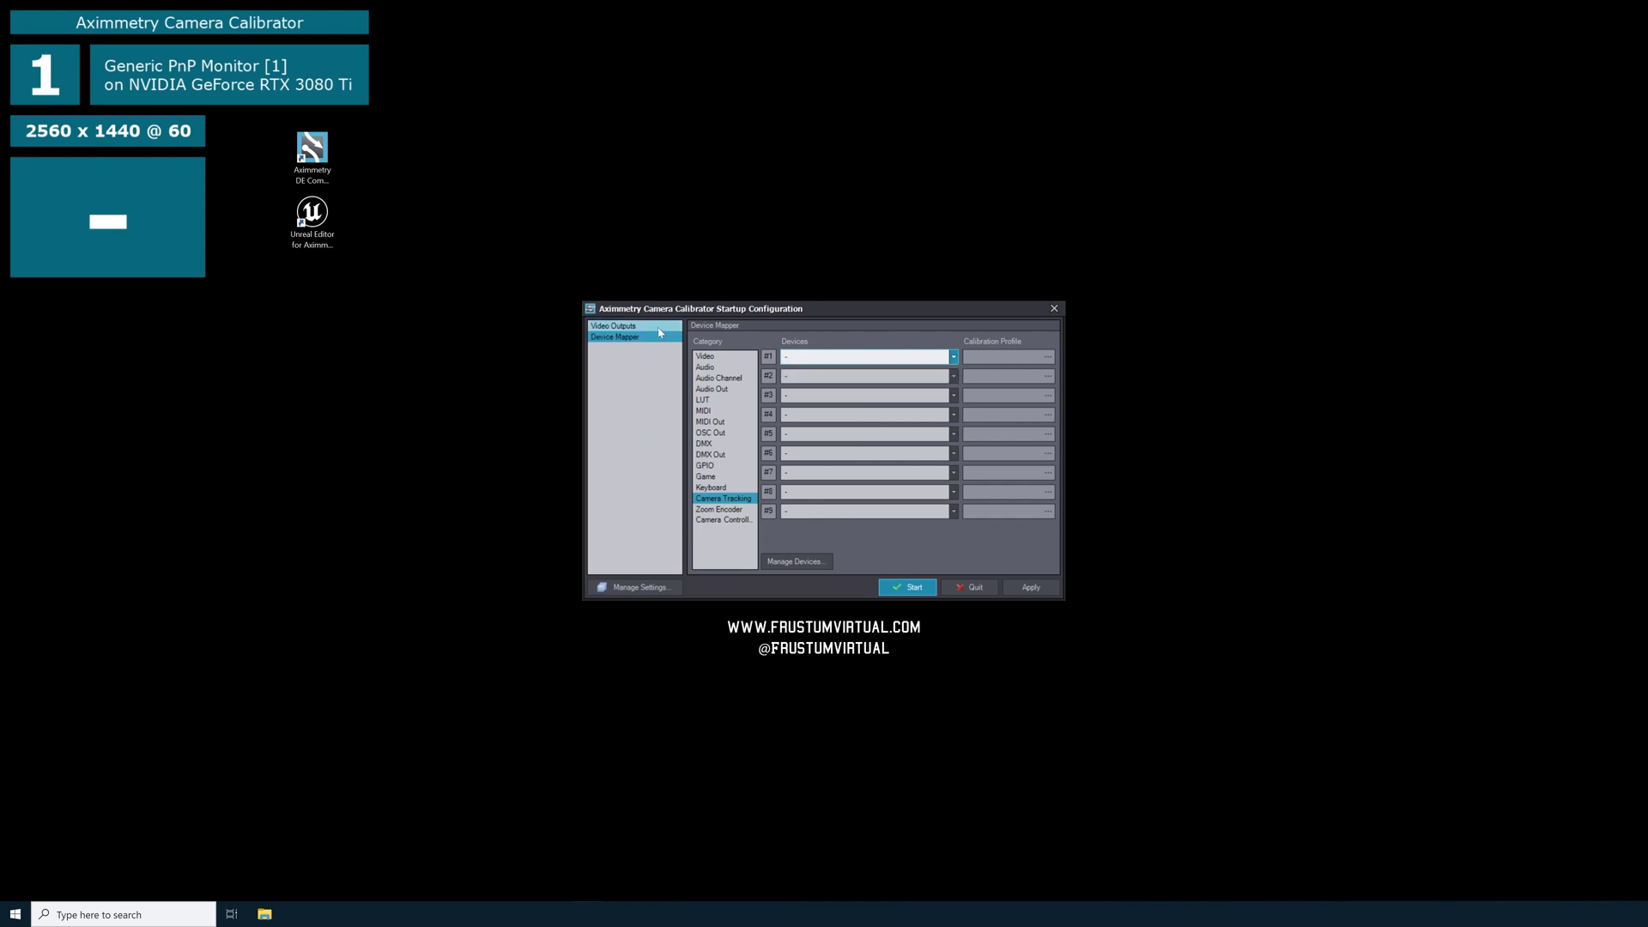
click(1030, 587)
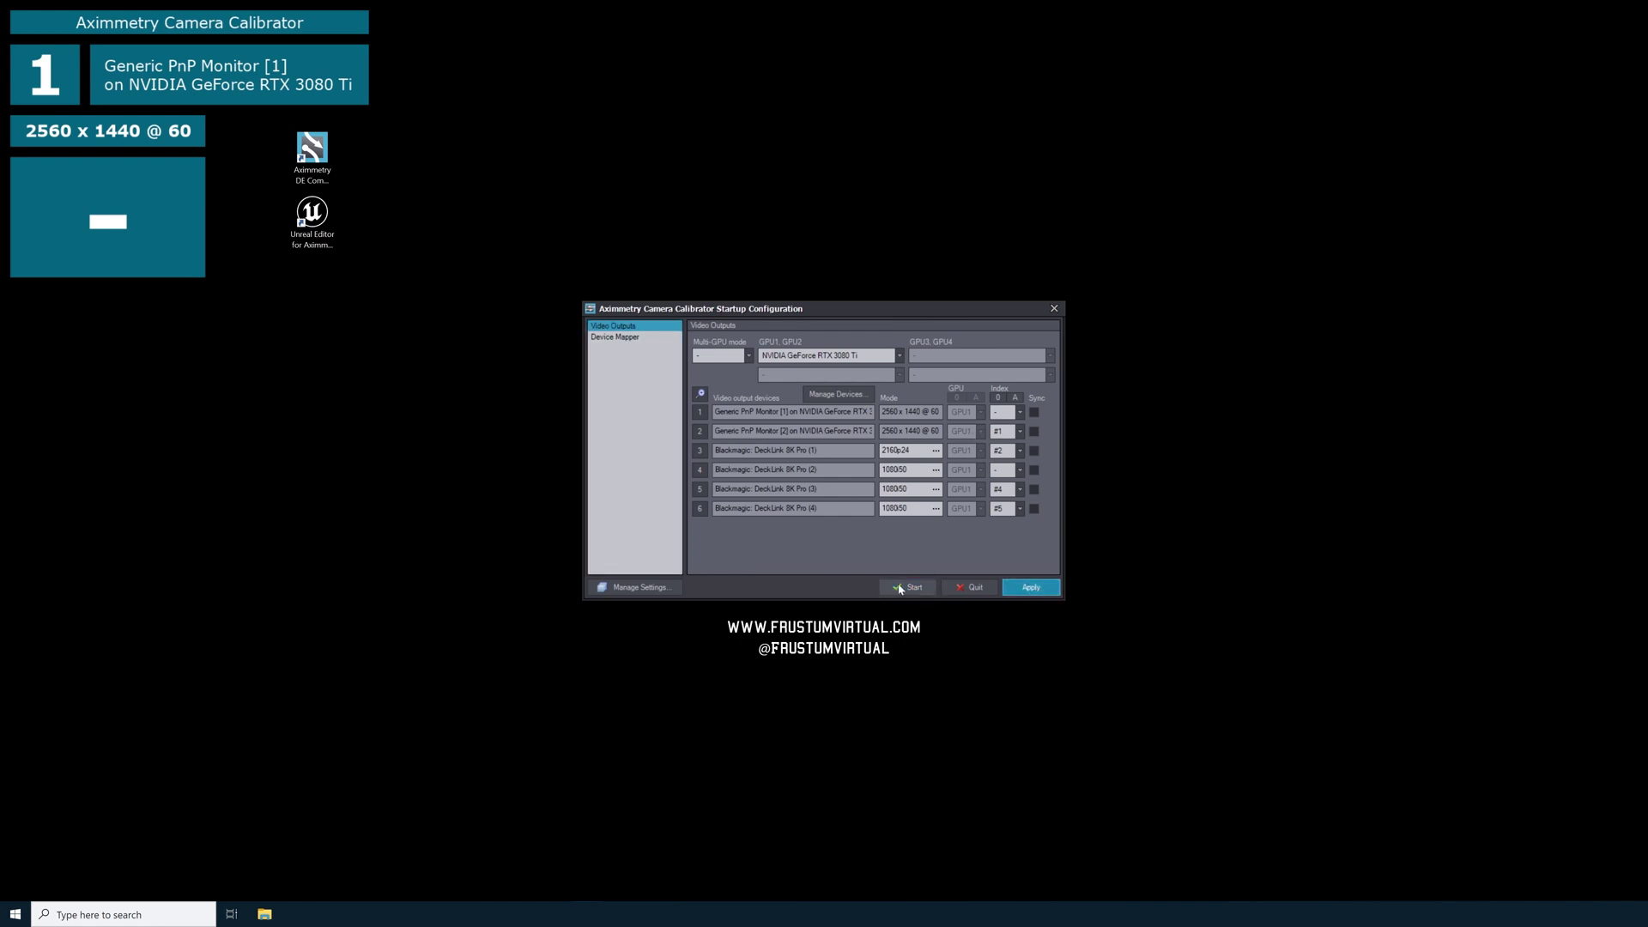
Start the calibrator and add a 6DOF profile named 35mm_RedHelium8kUHD1
click(907, 587)
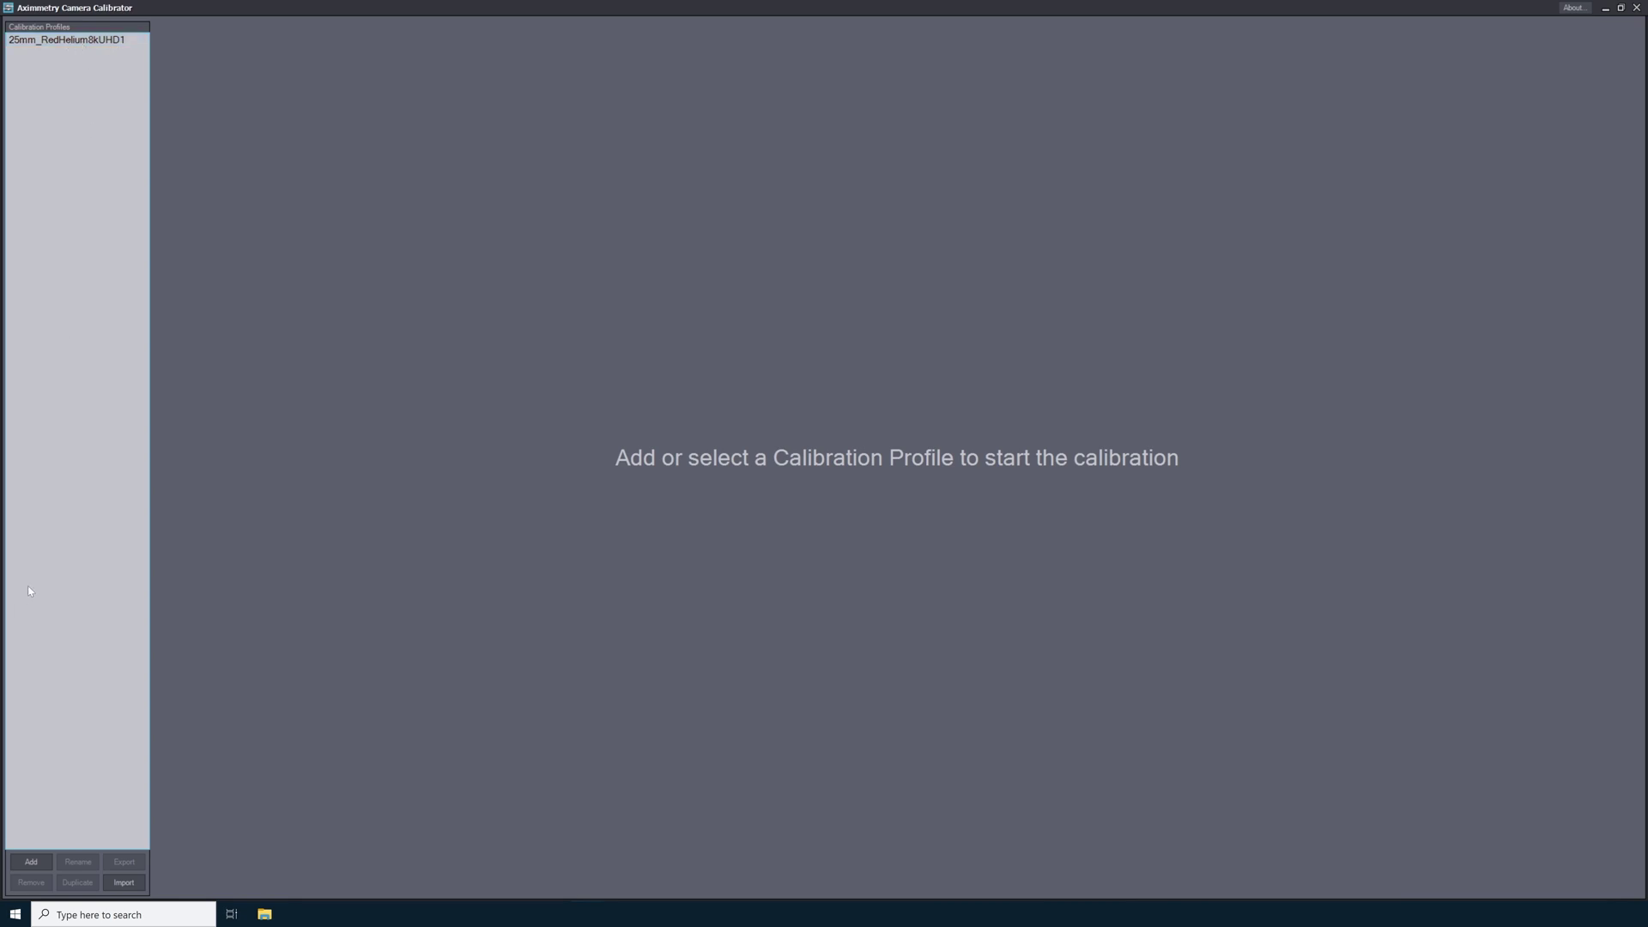
click(33, 862)
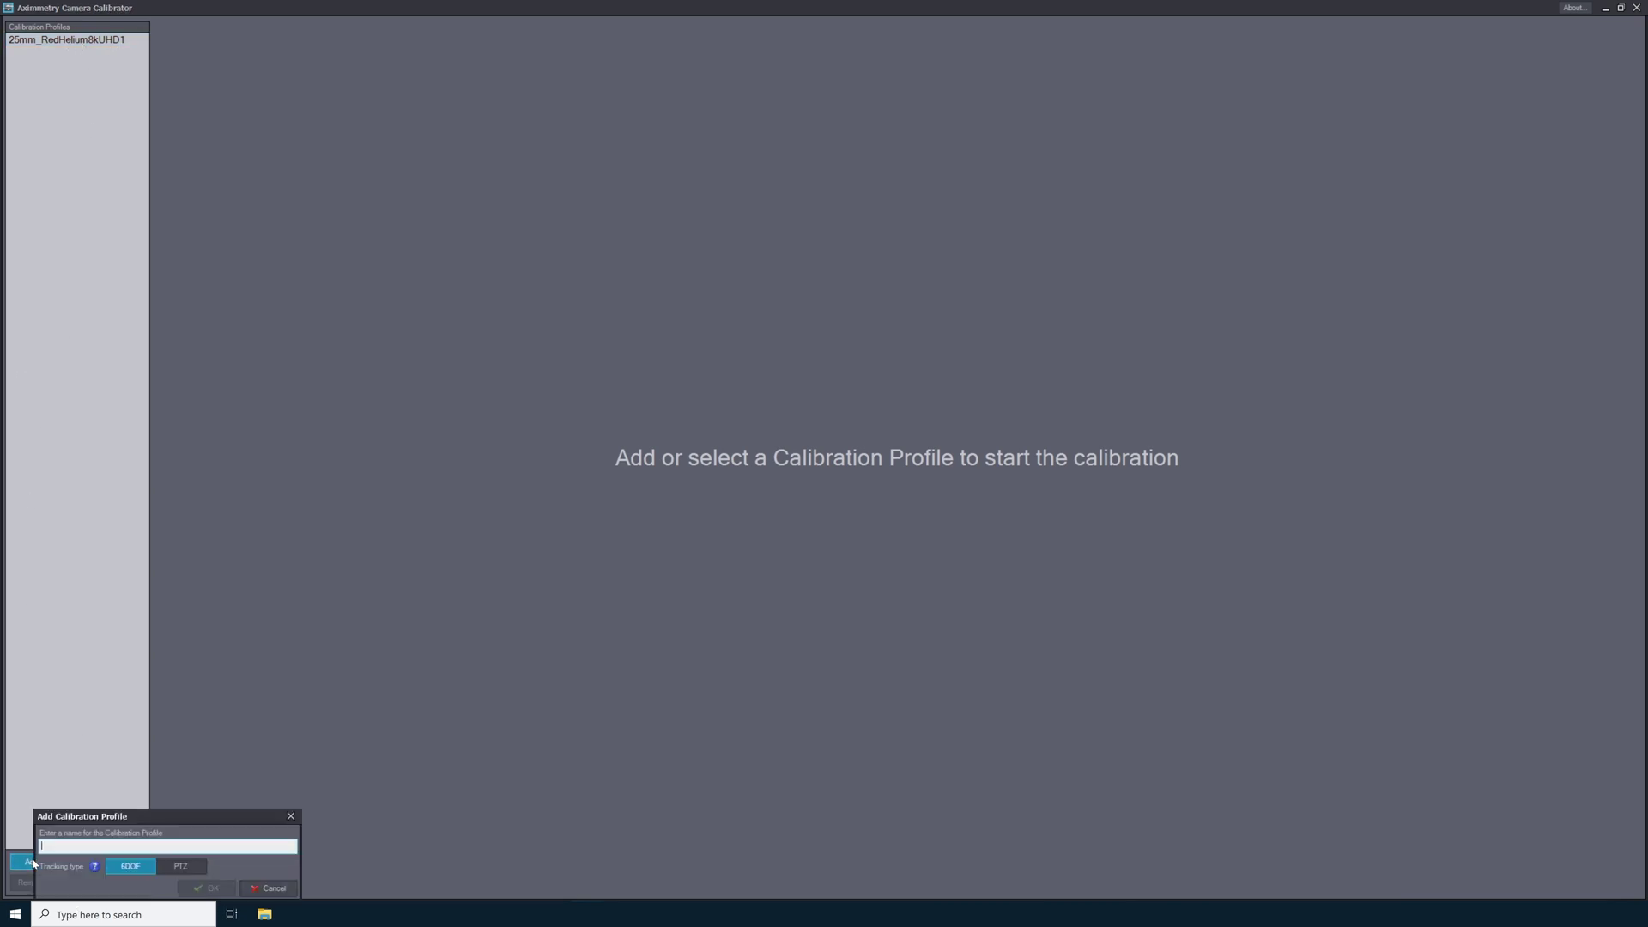
text(35mm_RedHelium8kUHD1)
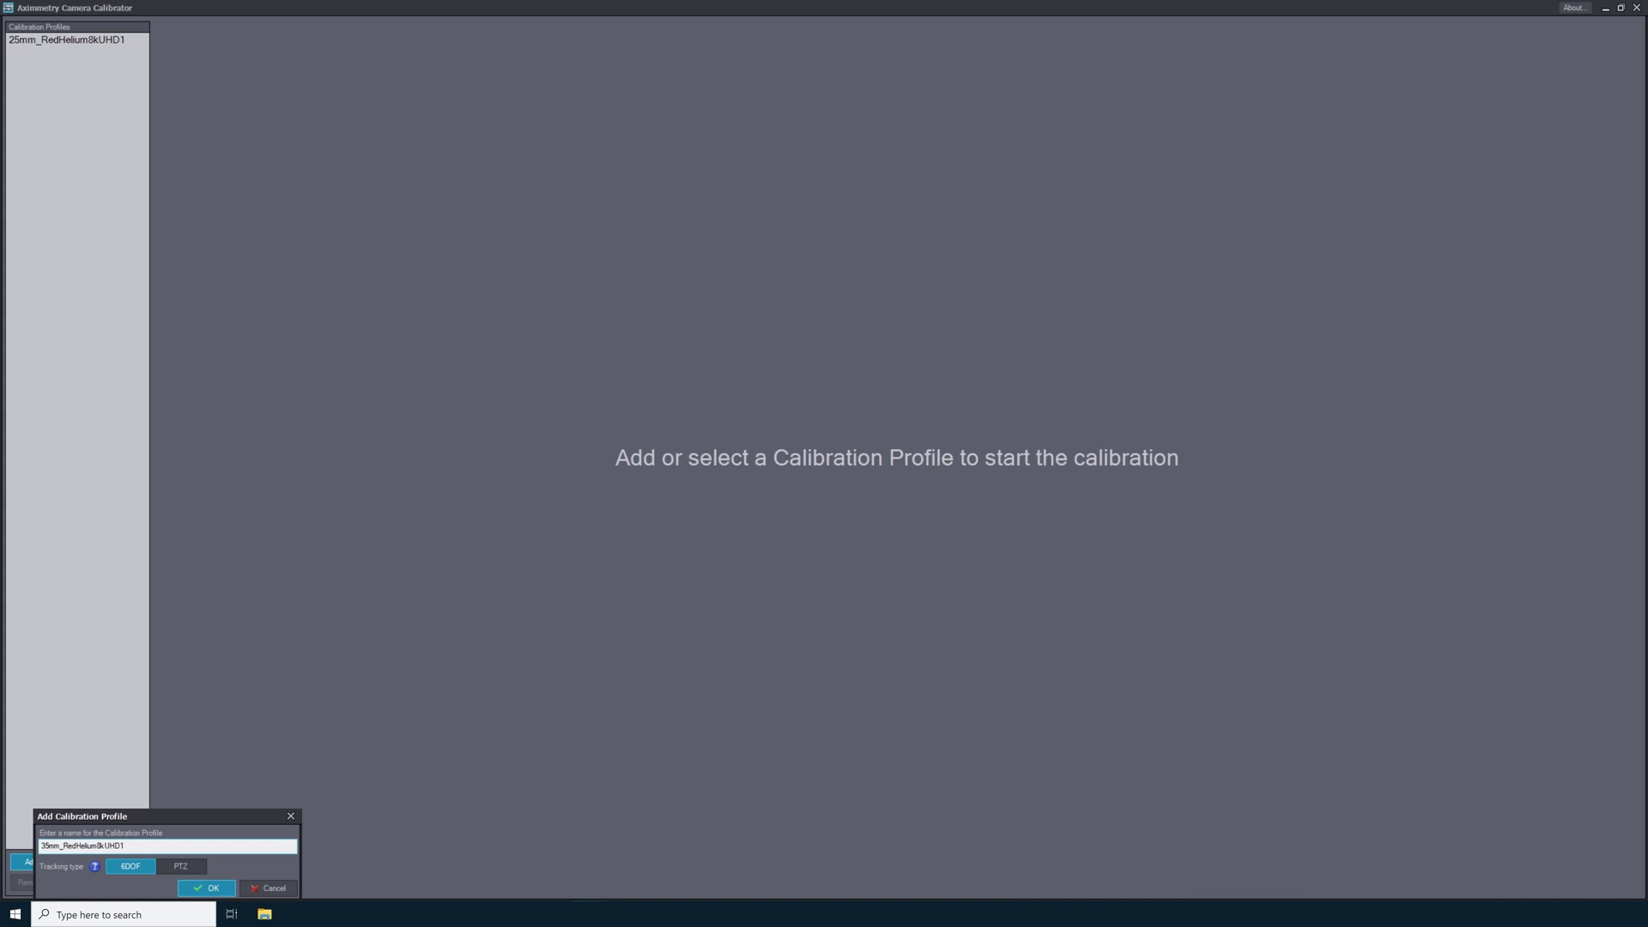
click(206, 889)
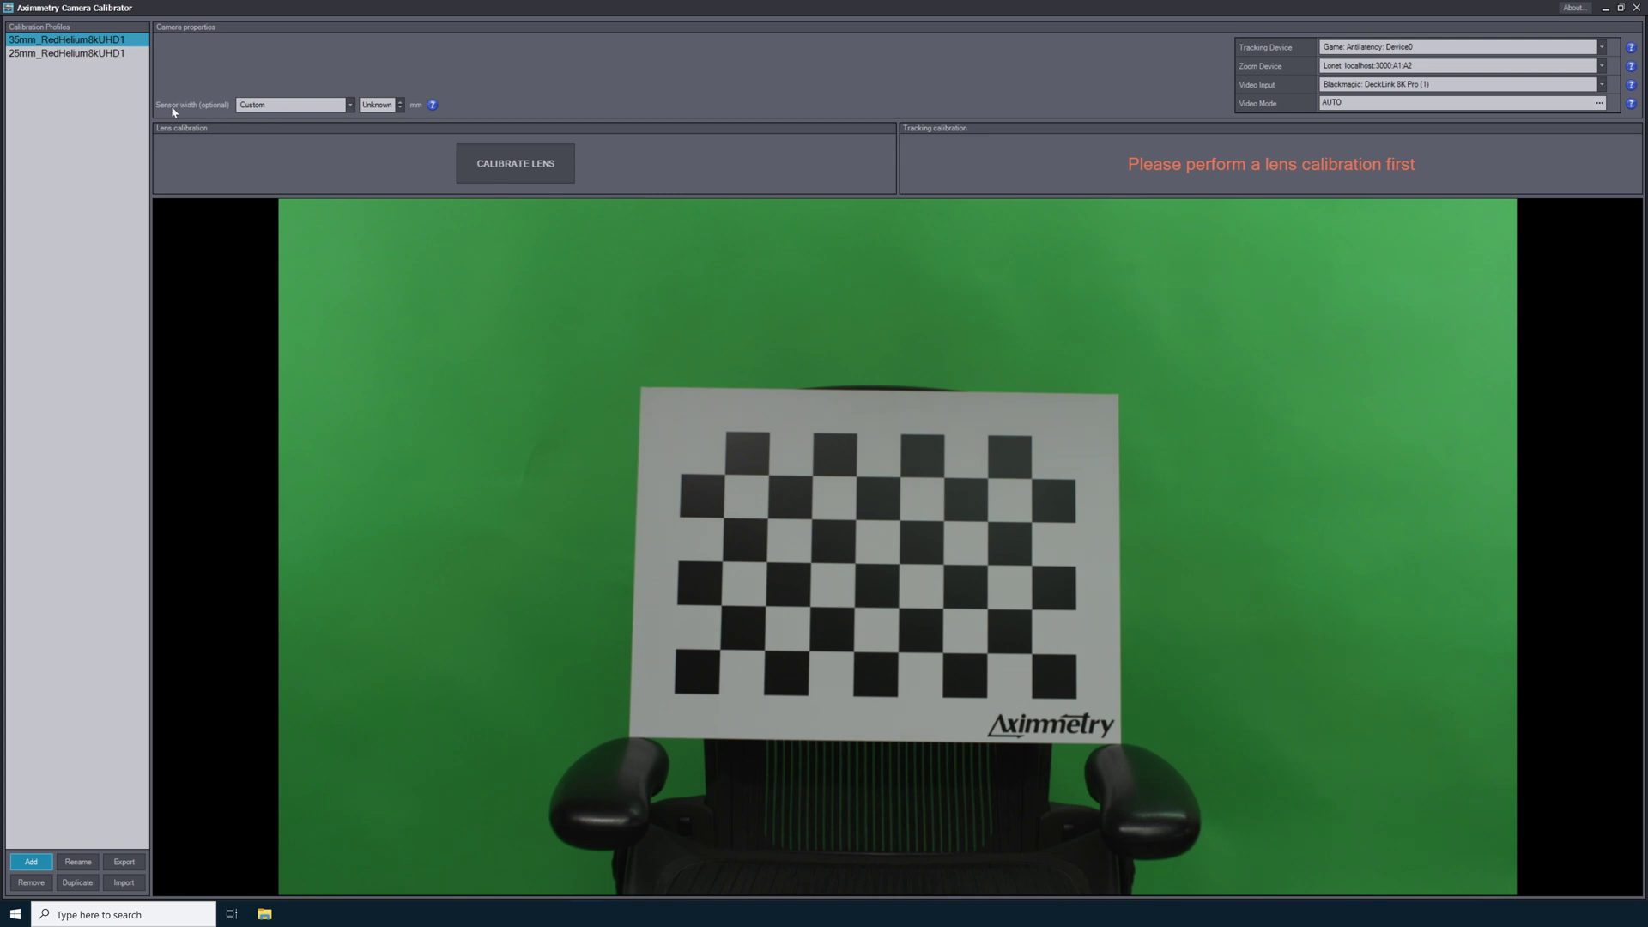
click(340, 107)
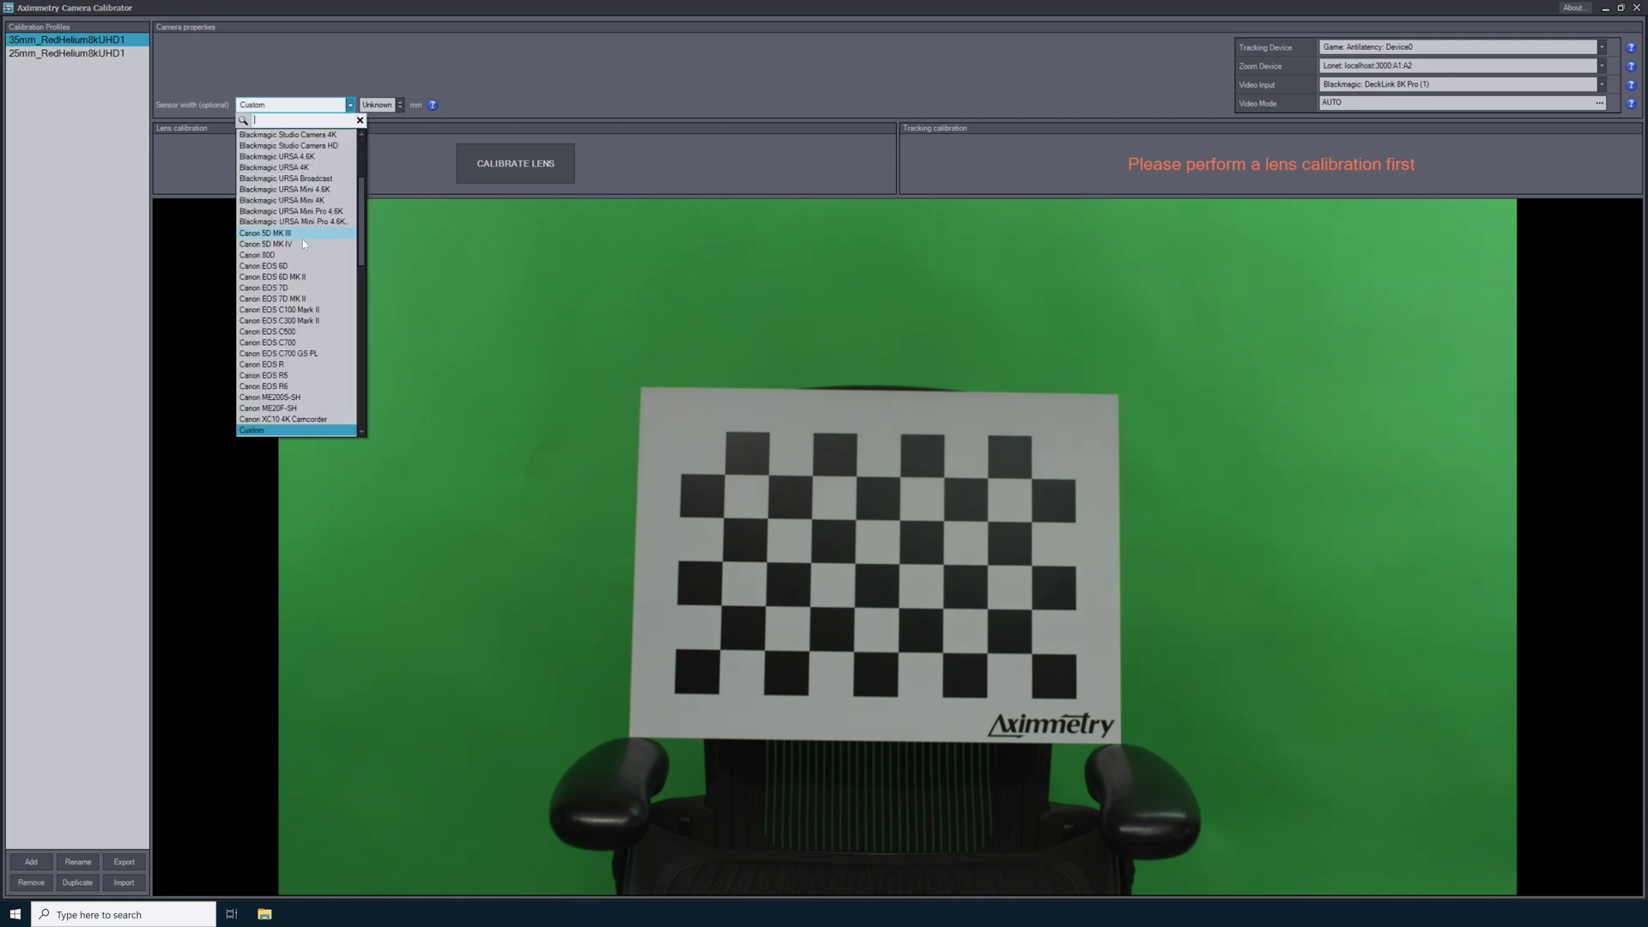
scroll(321, 332, down, 2)
scroll(312, 367, down, 8)
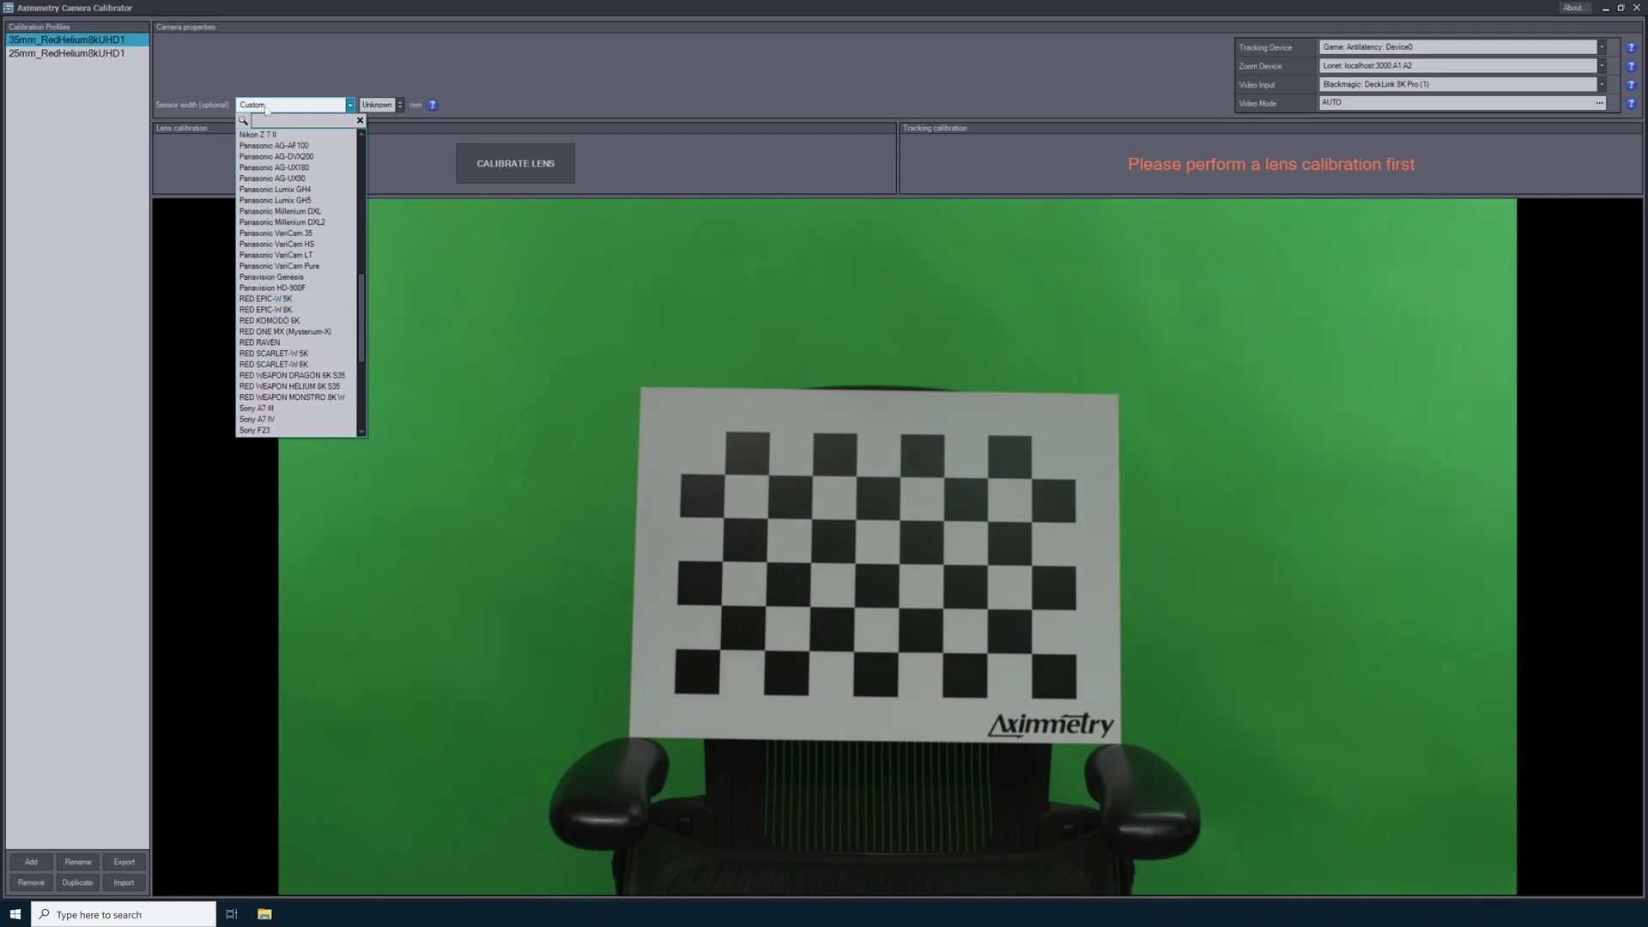
scroll(296, 335, up, 14)
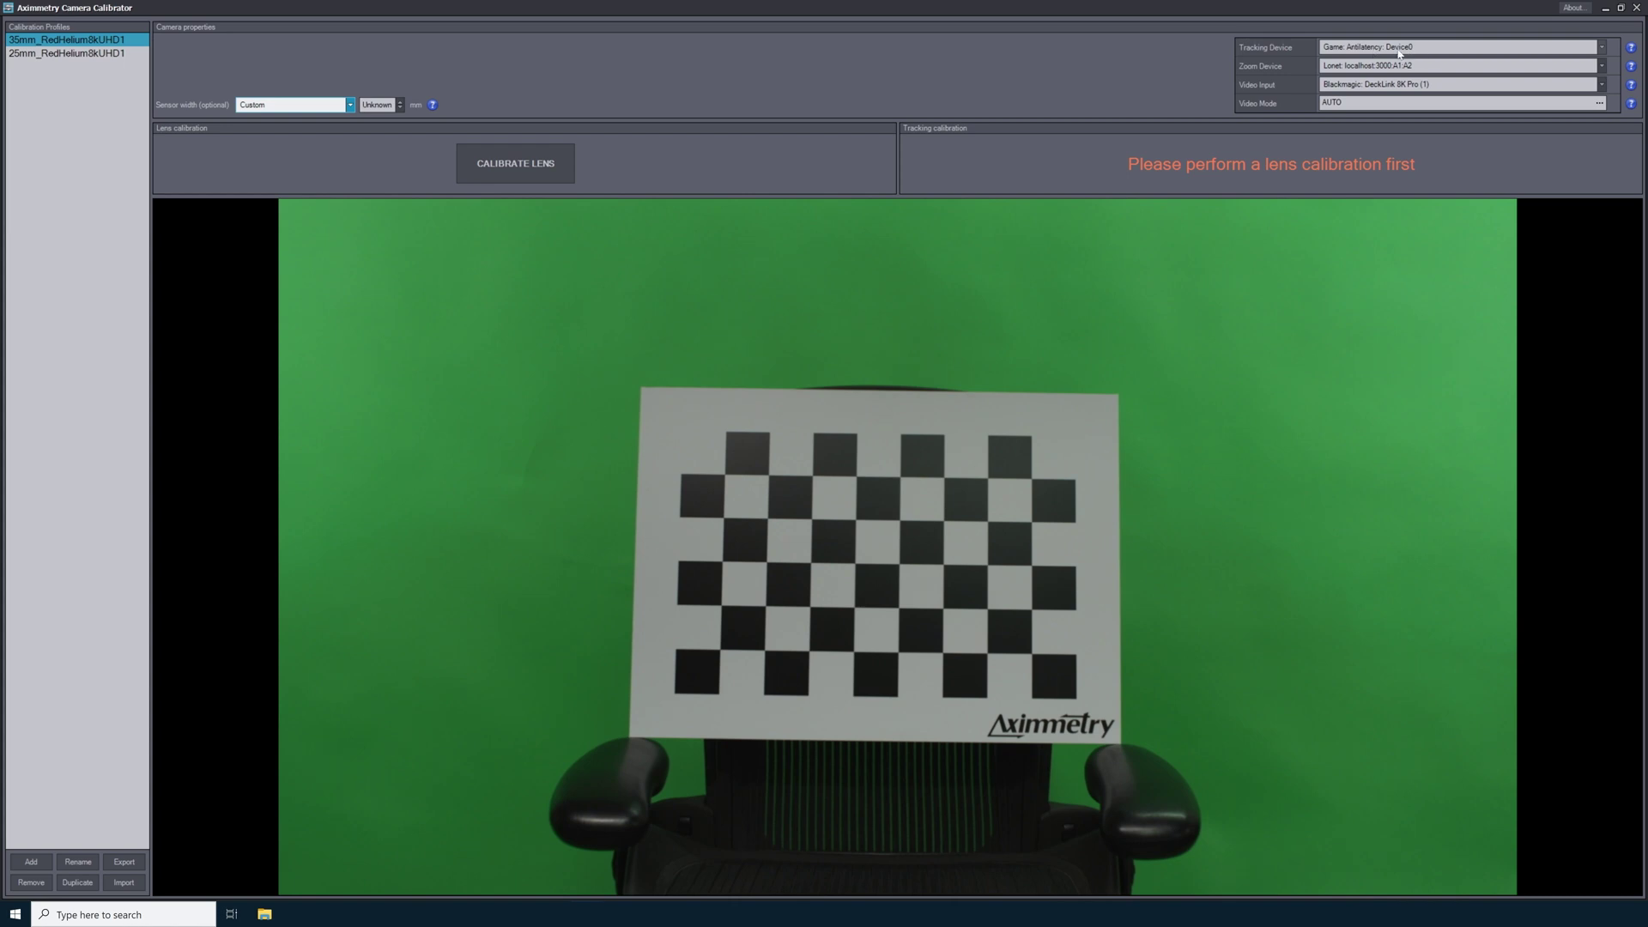
Set Antilatency tracking, Lonet2 Camera 1 zoom and DeckLink 8K Pro (1) input, leaving video mode AUTO
click(1600, 48)
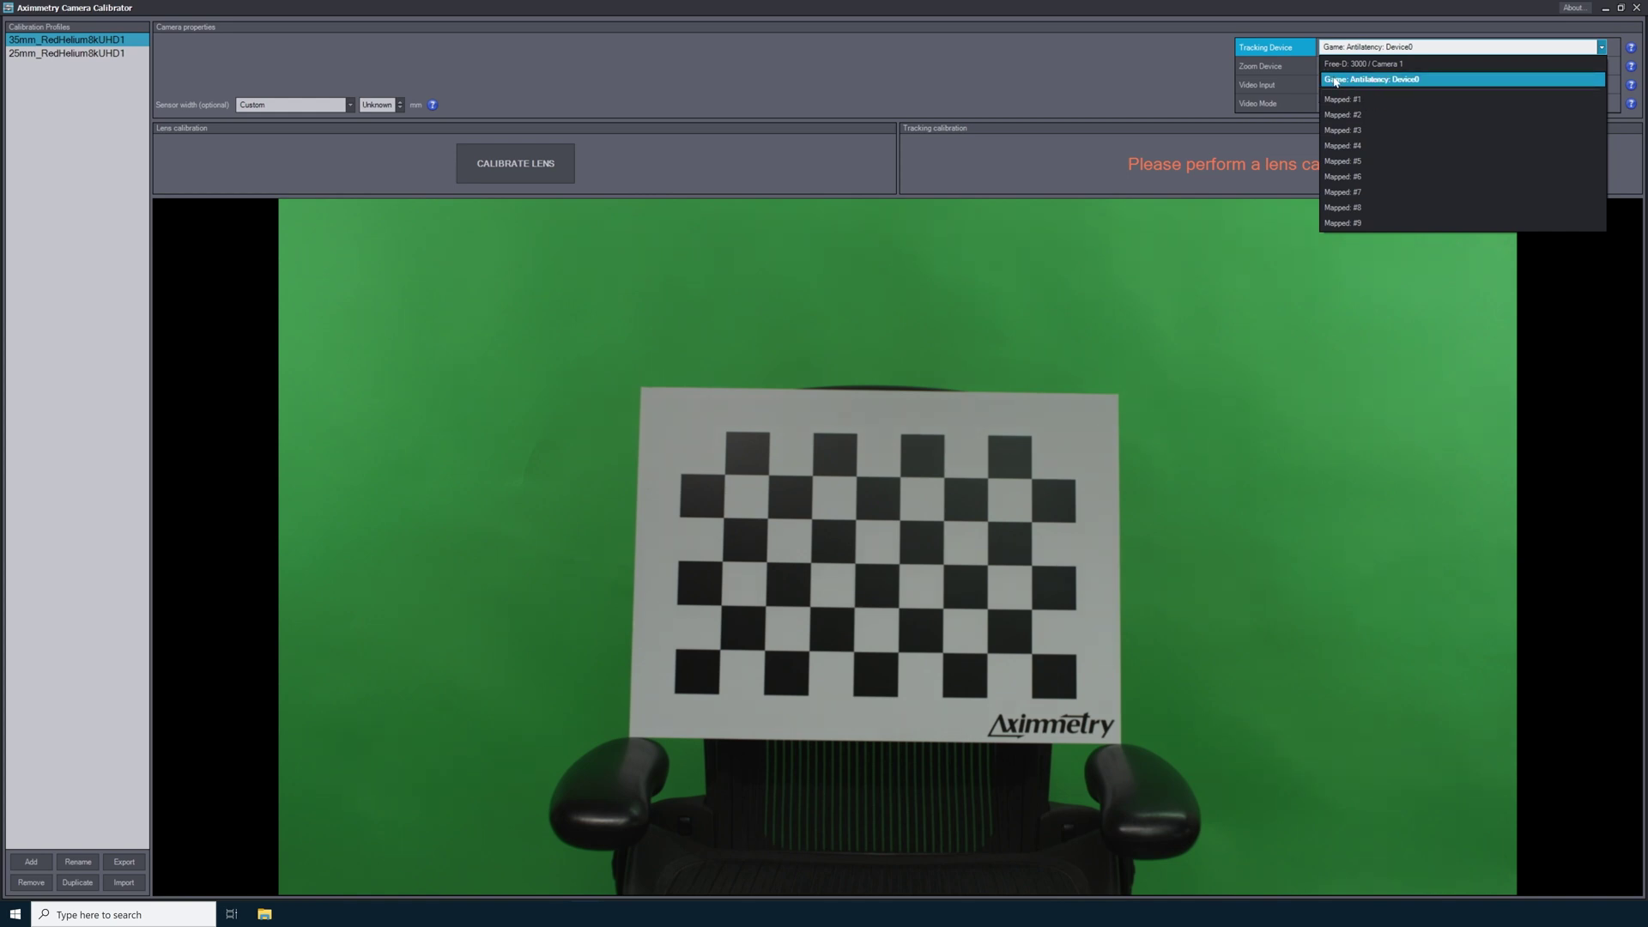
click(1335, 80)
click(1602, 66)
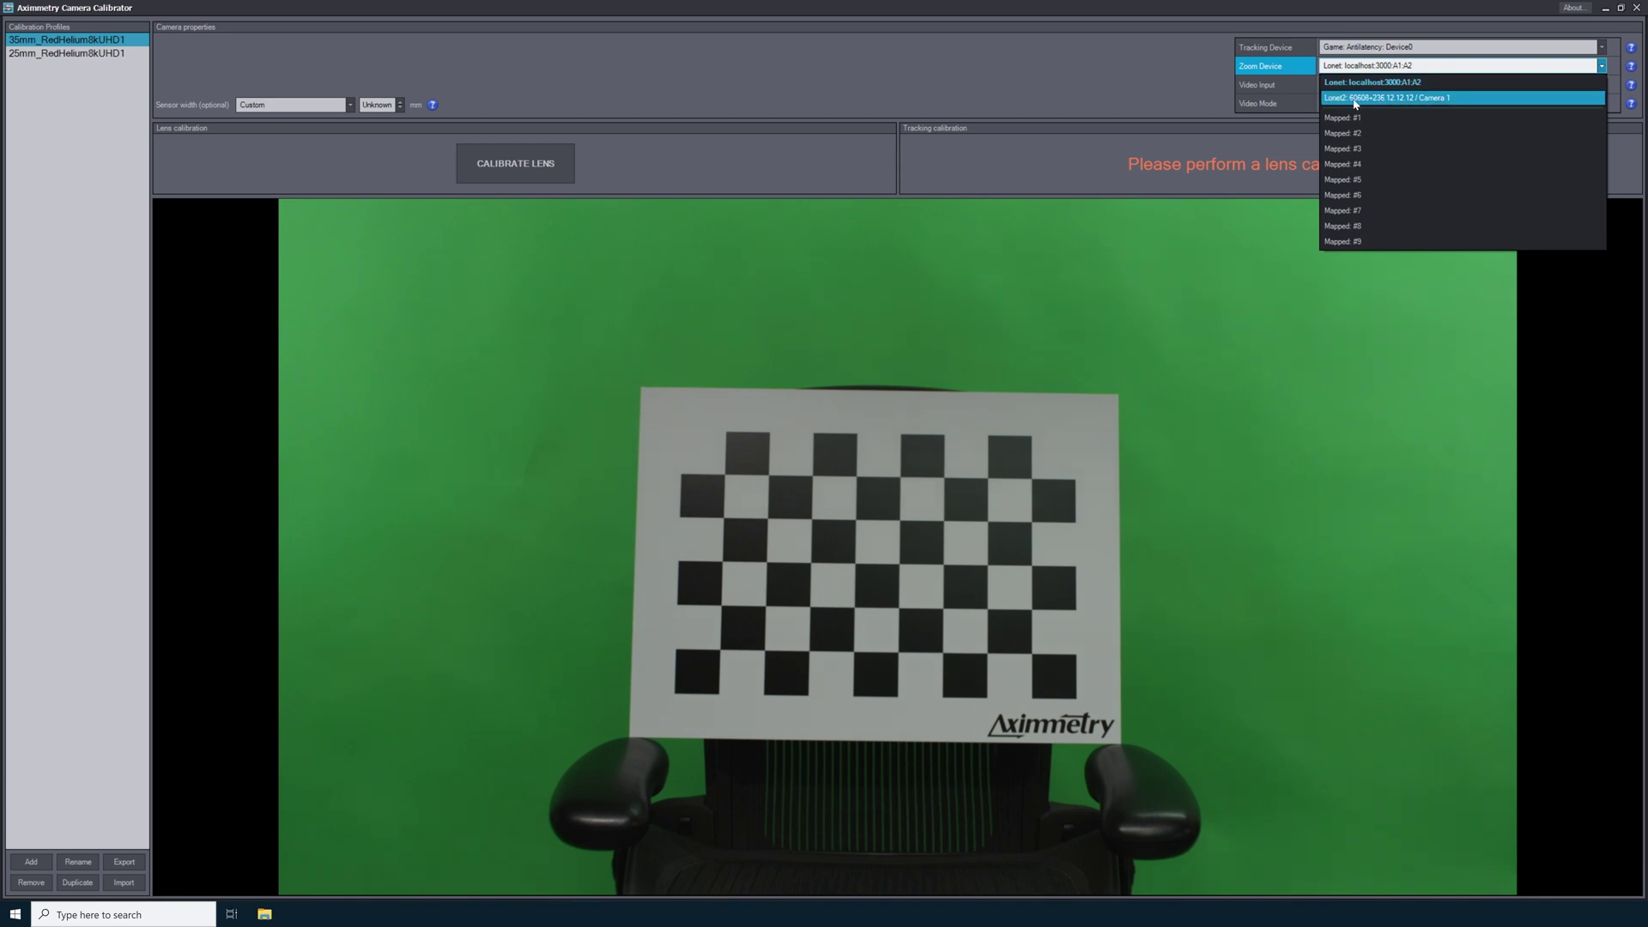
click(1339, 99)
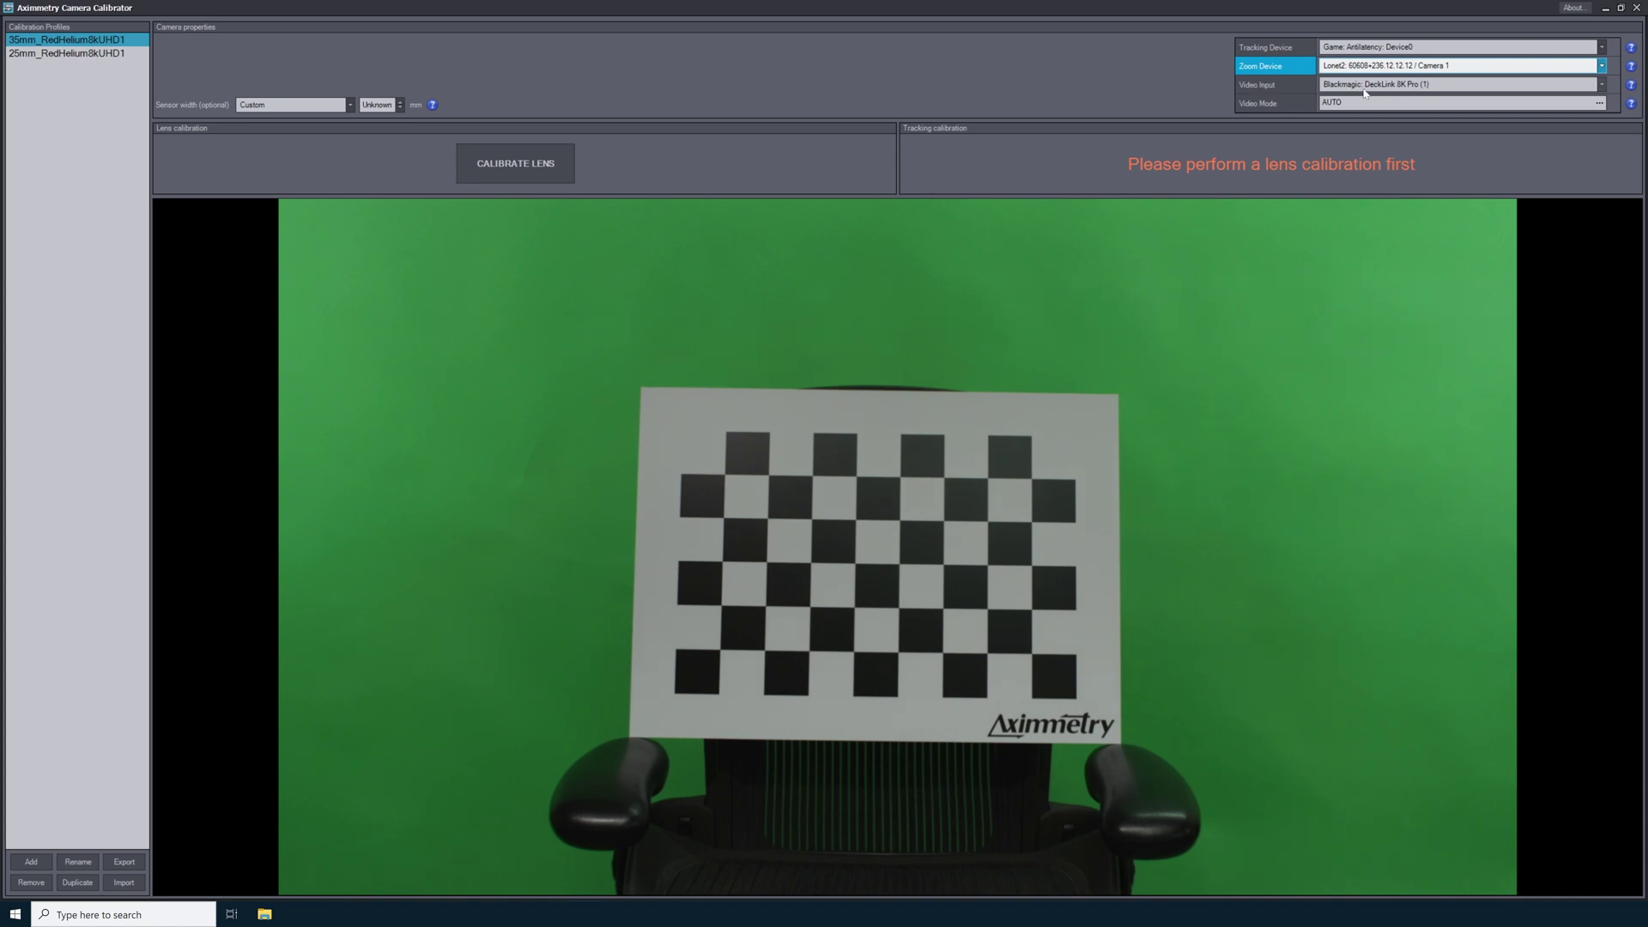
click(1602, 84)
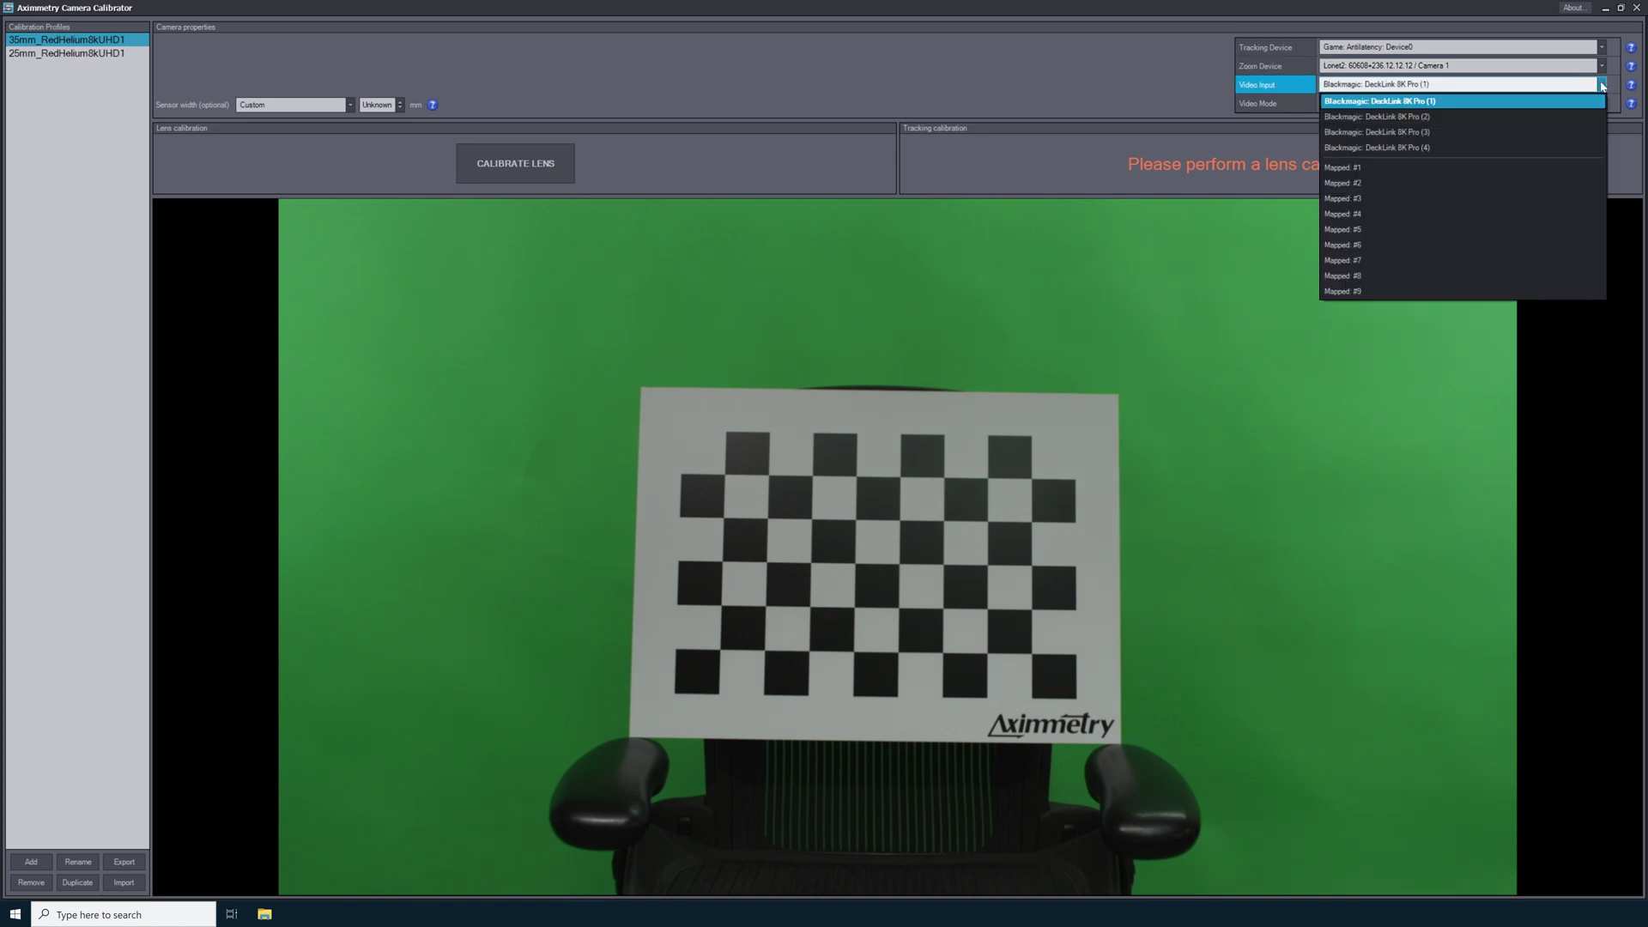
click(1354, 101)
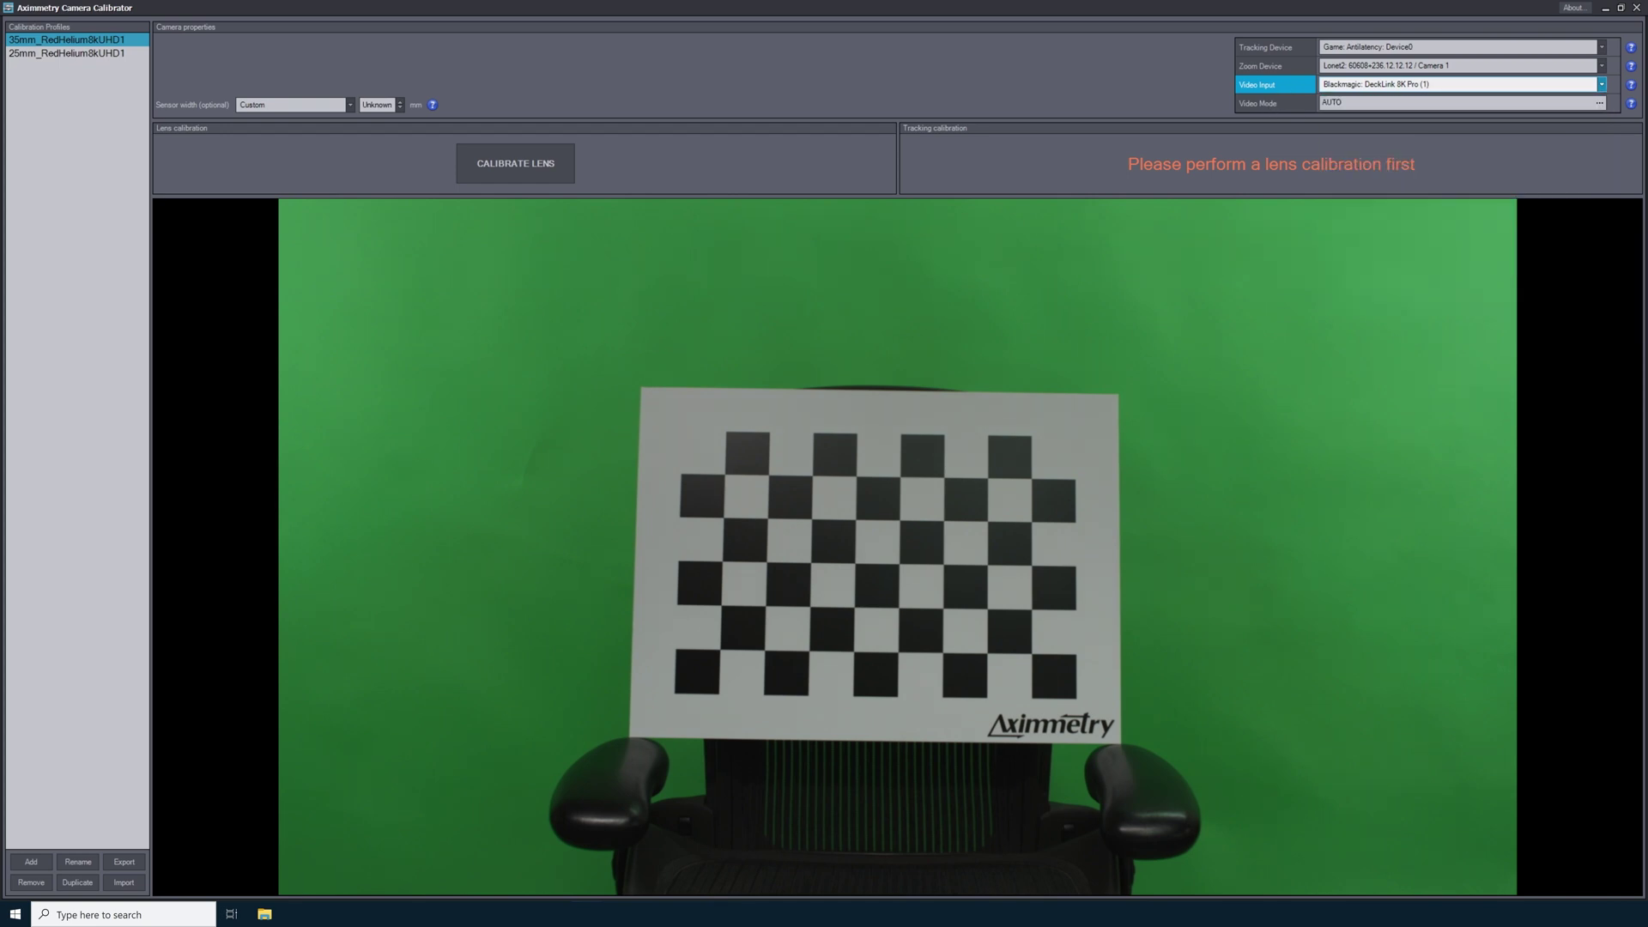
click(1599, 103)
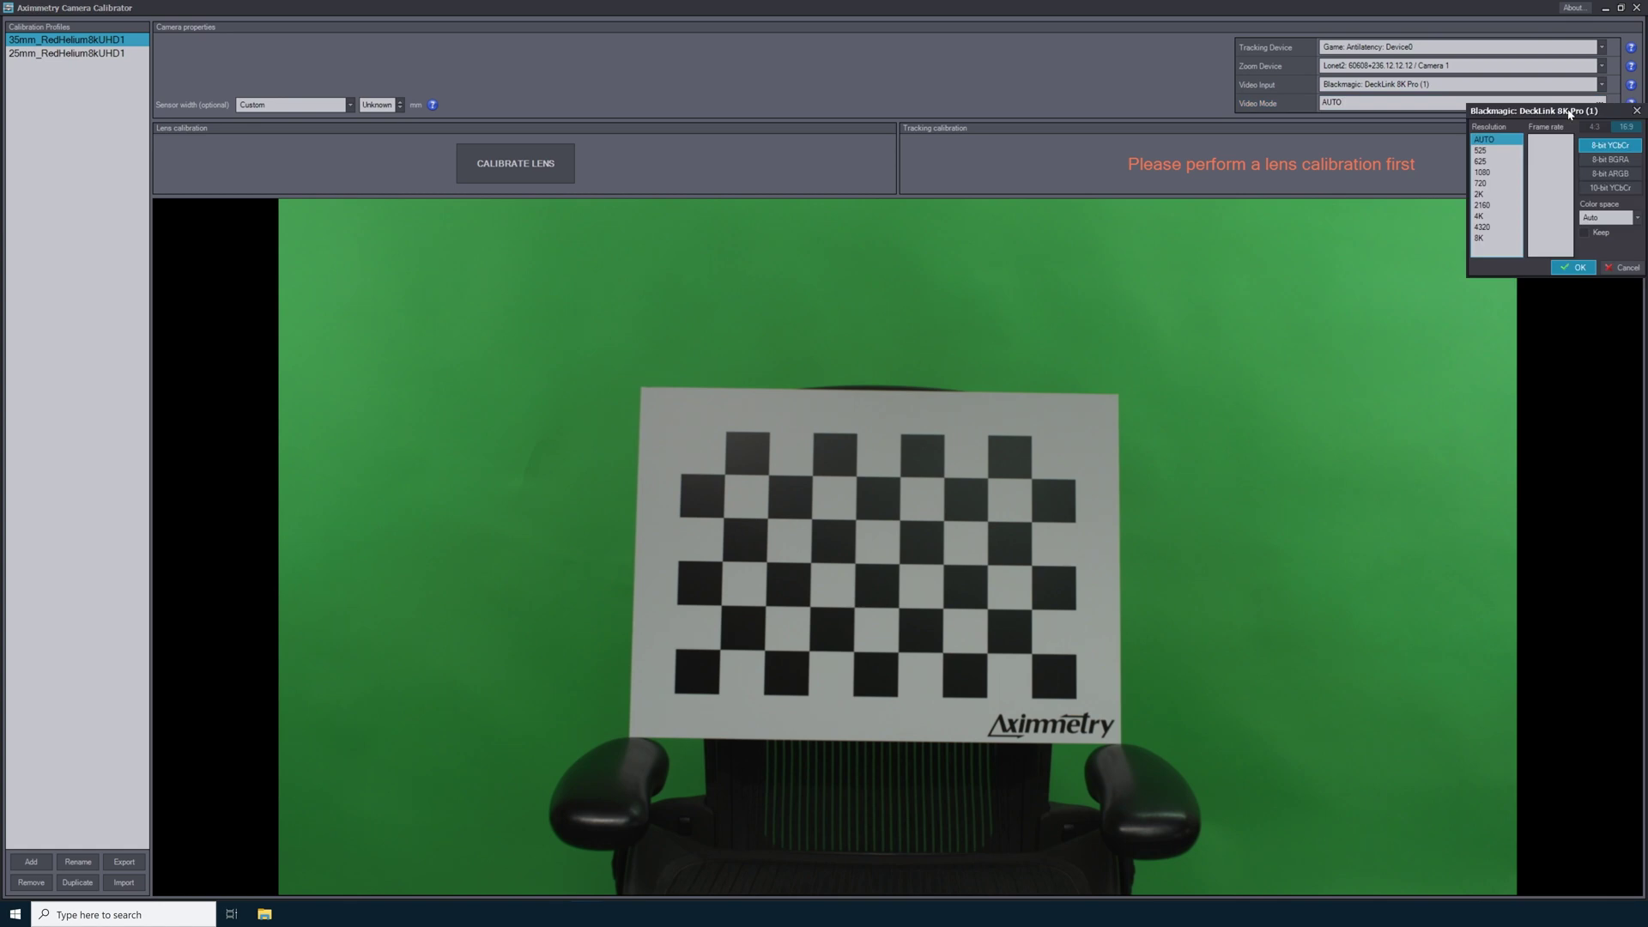
click(1489, 173)
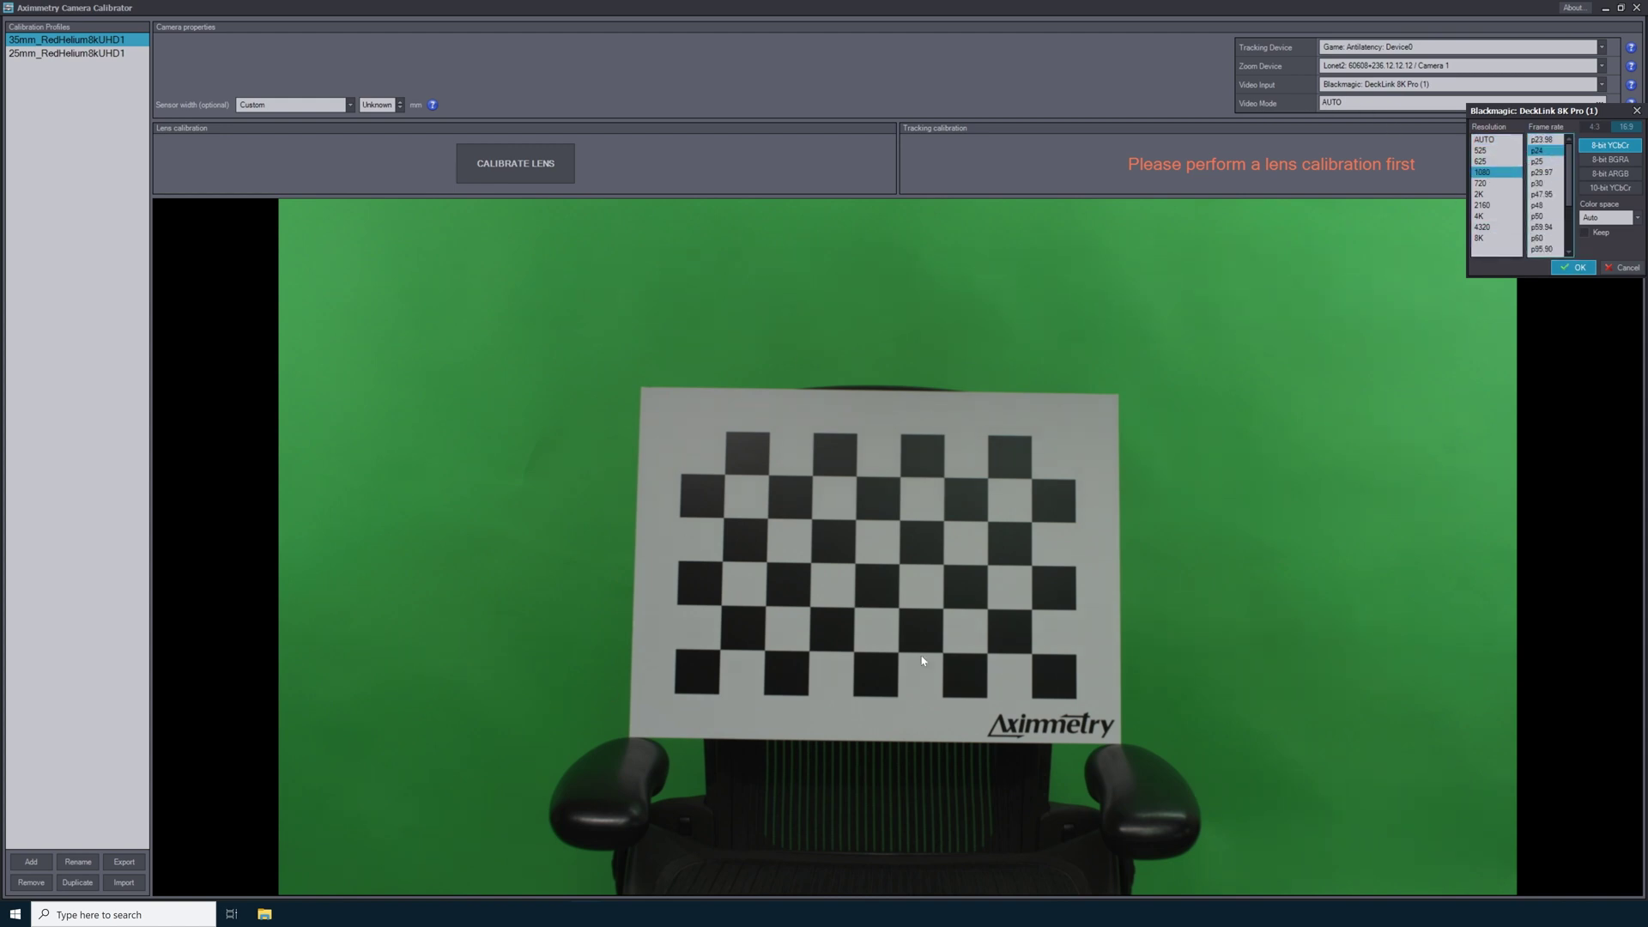
click(1622, 267)
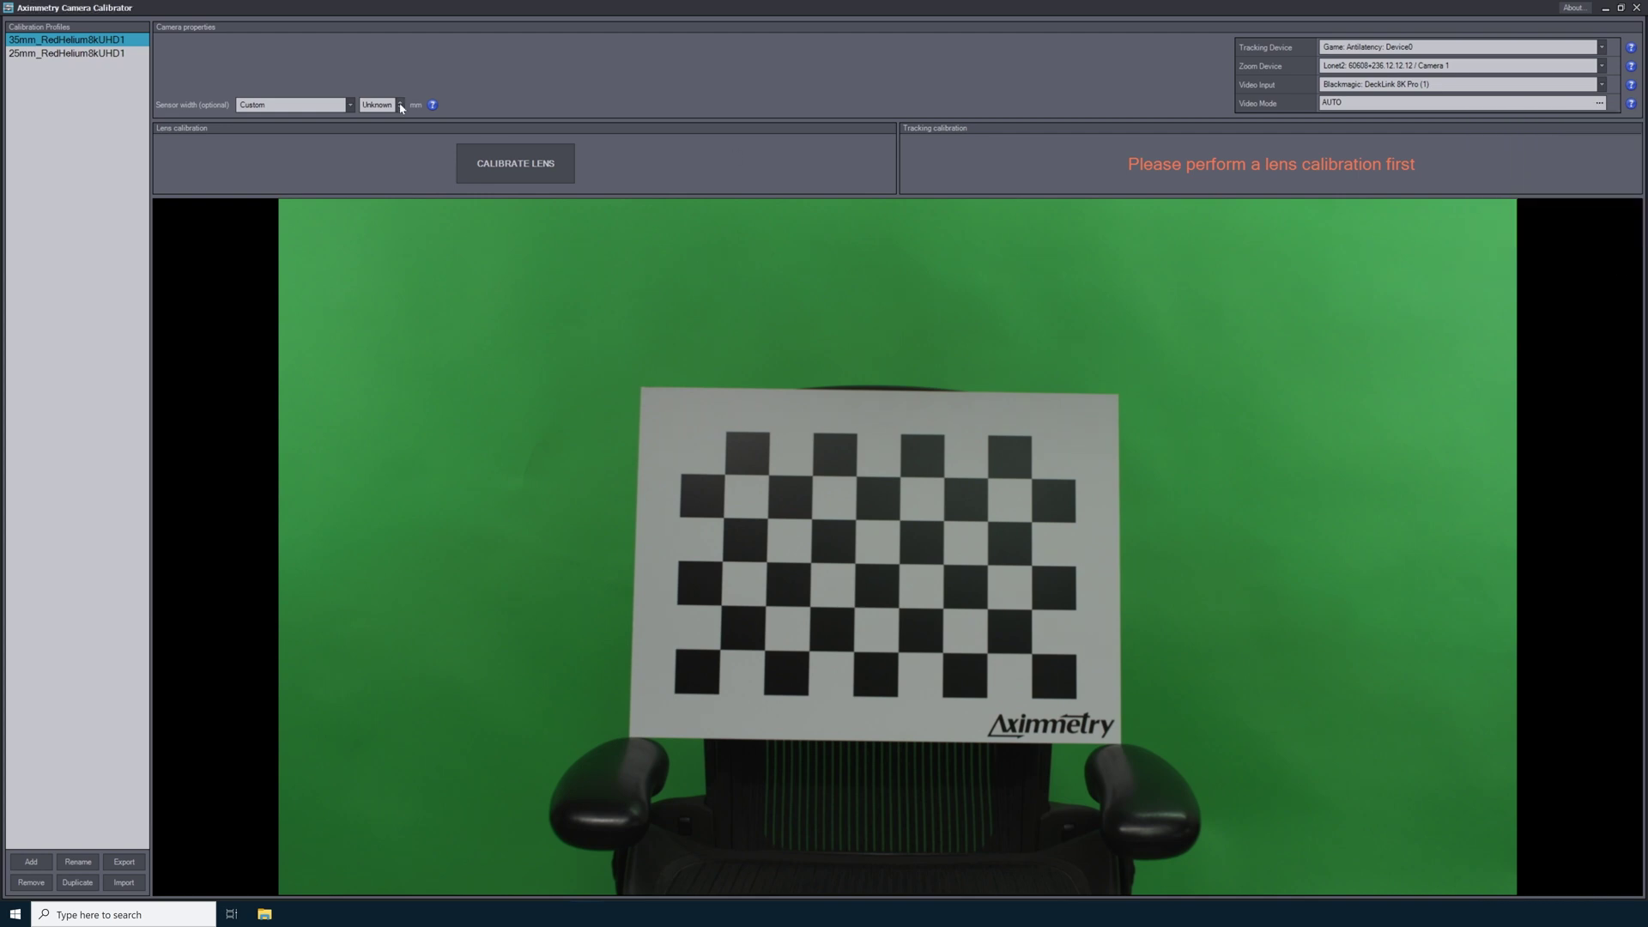
Start a lens calibration with a FIXED field of view
click(521, 166)
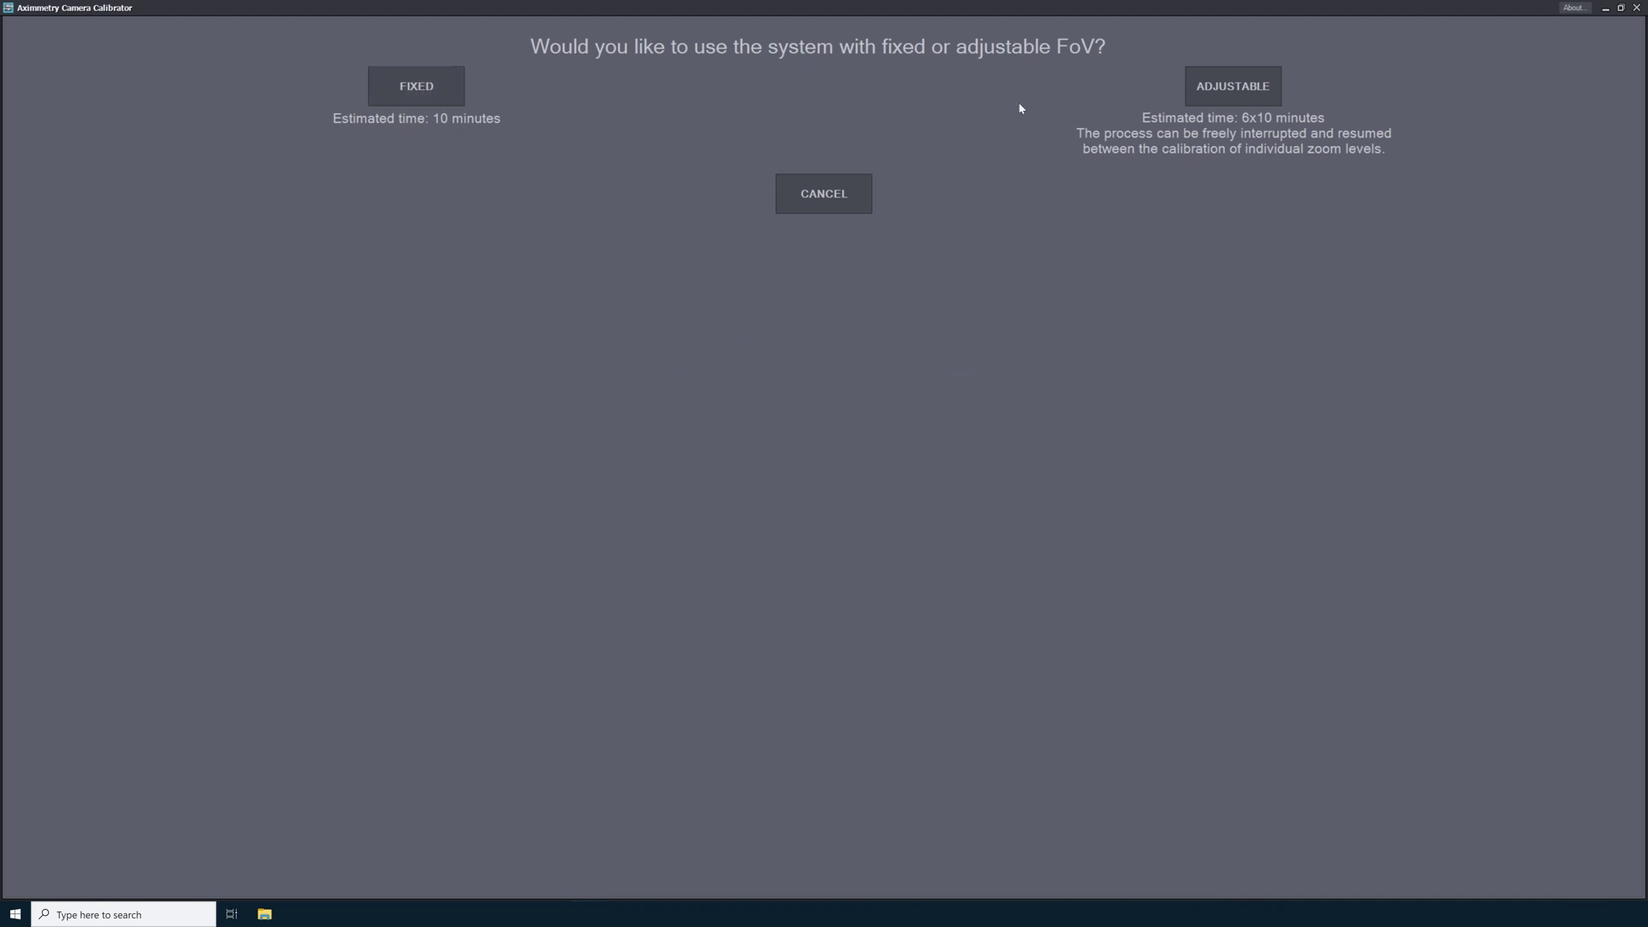
click(414, 86)
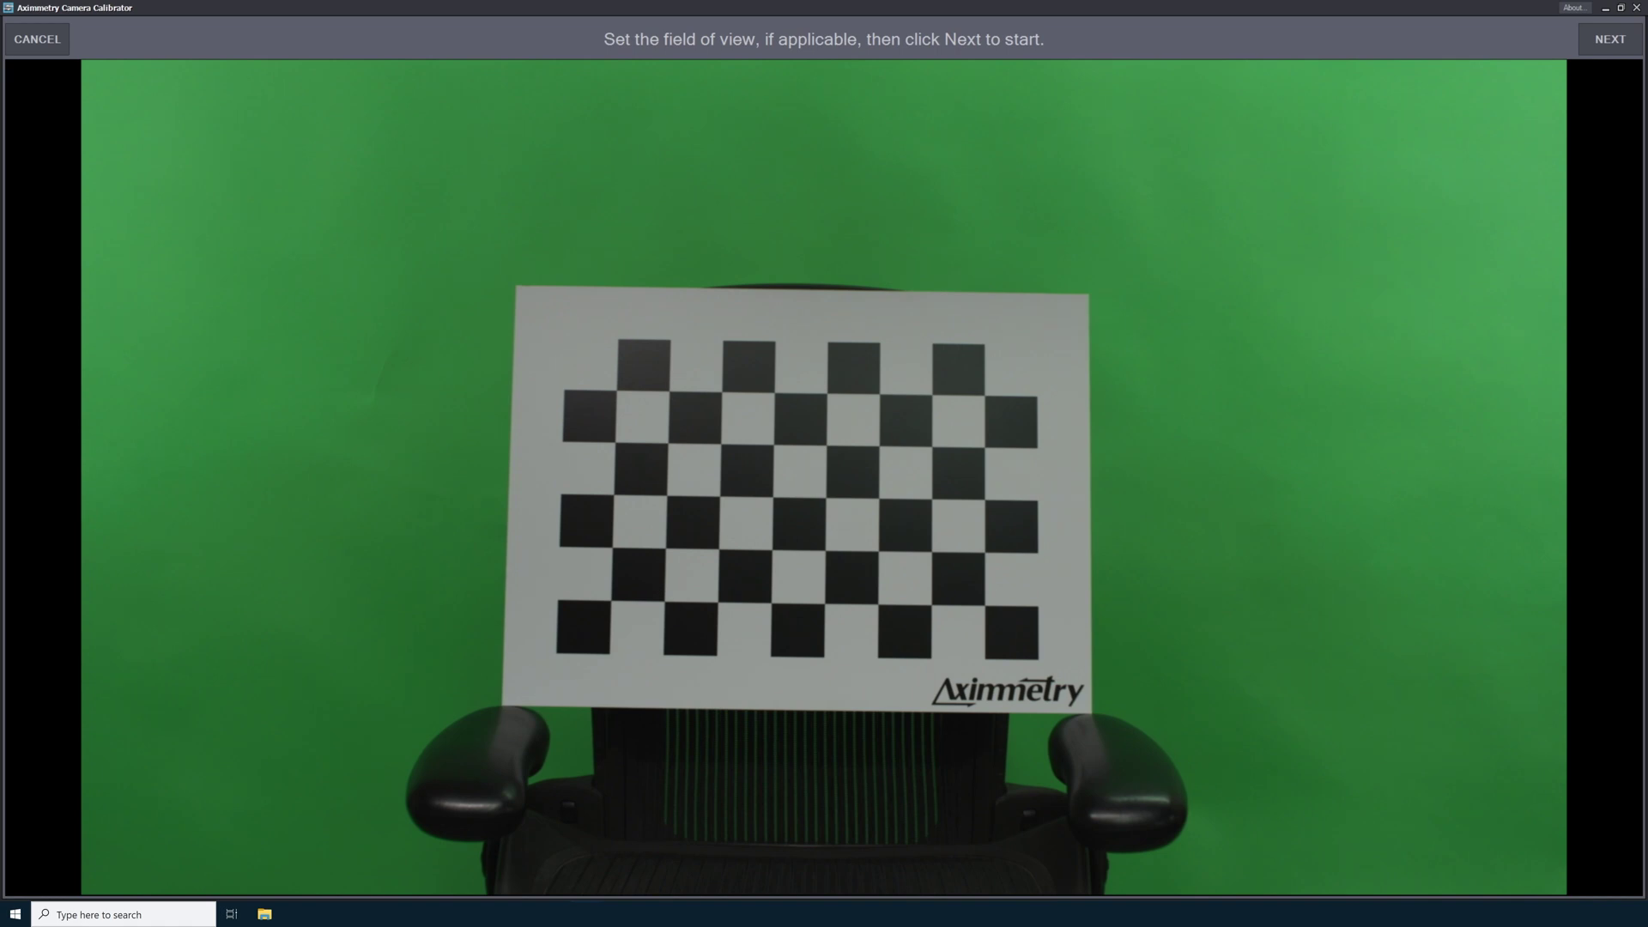
Advance through the instruction, board-placement and lighting pages to the focus step
click(1603, 41)
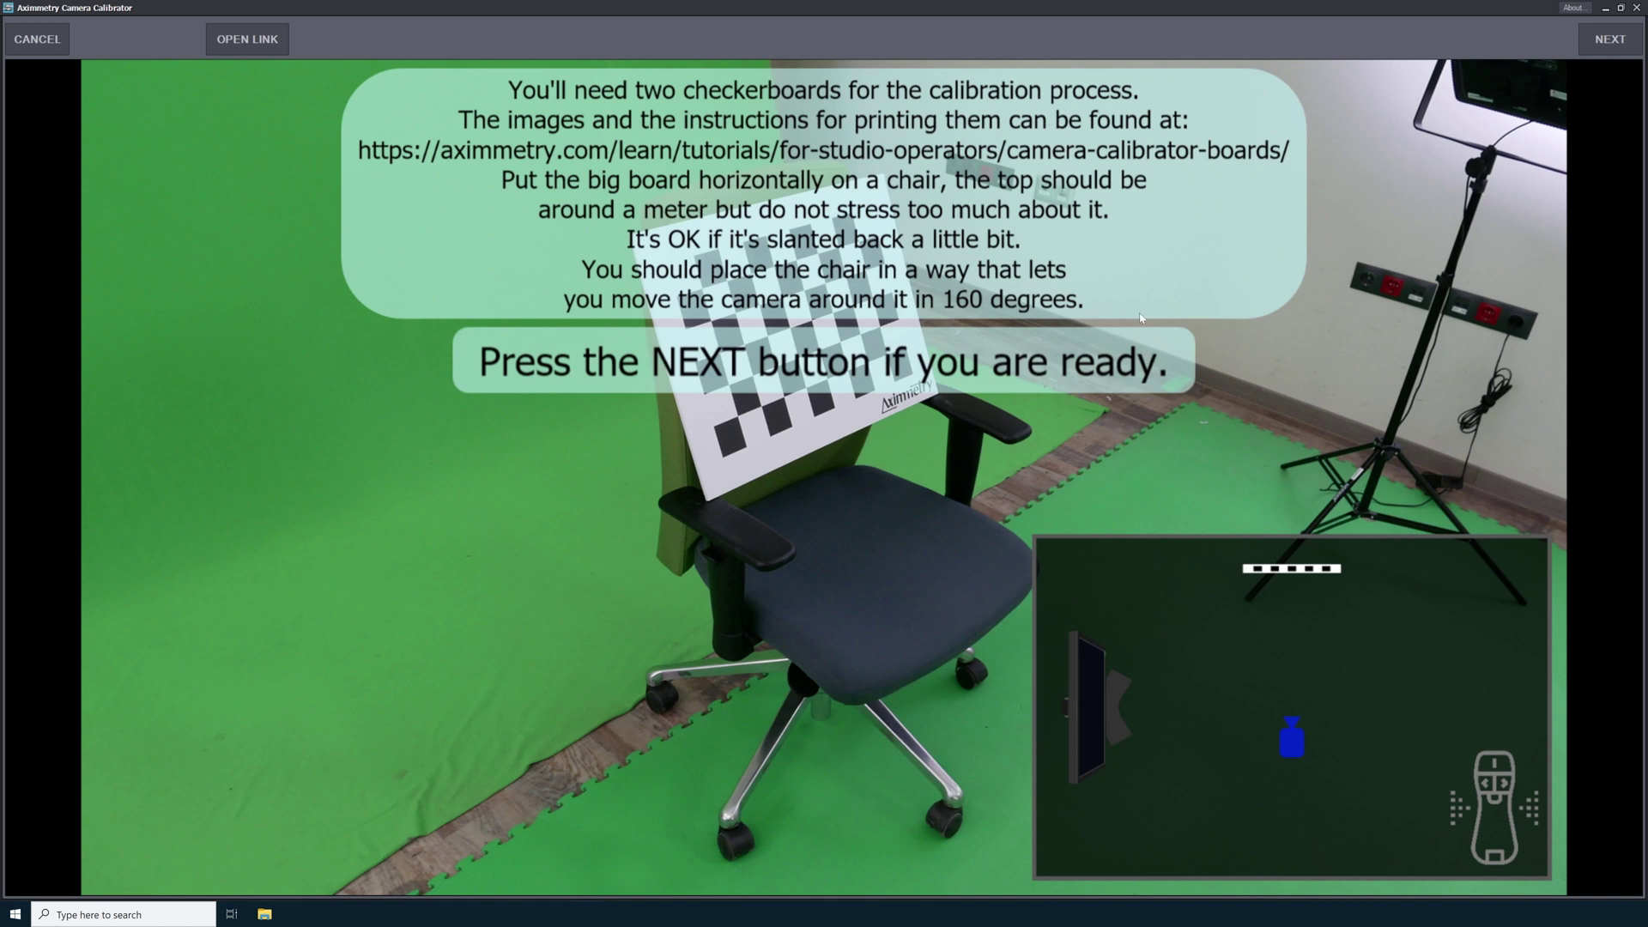
click(1612, 41)
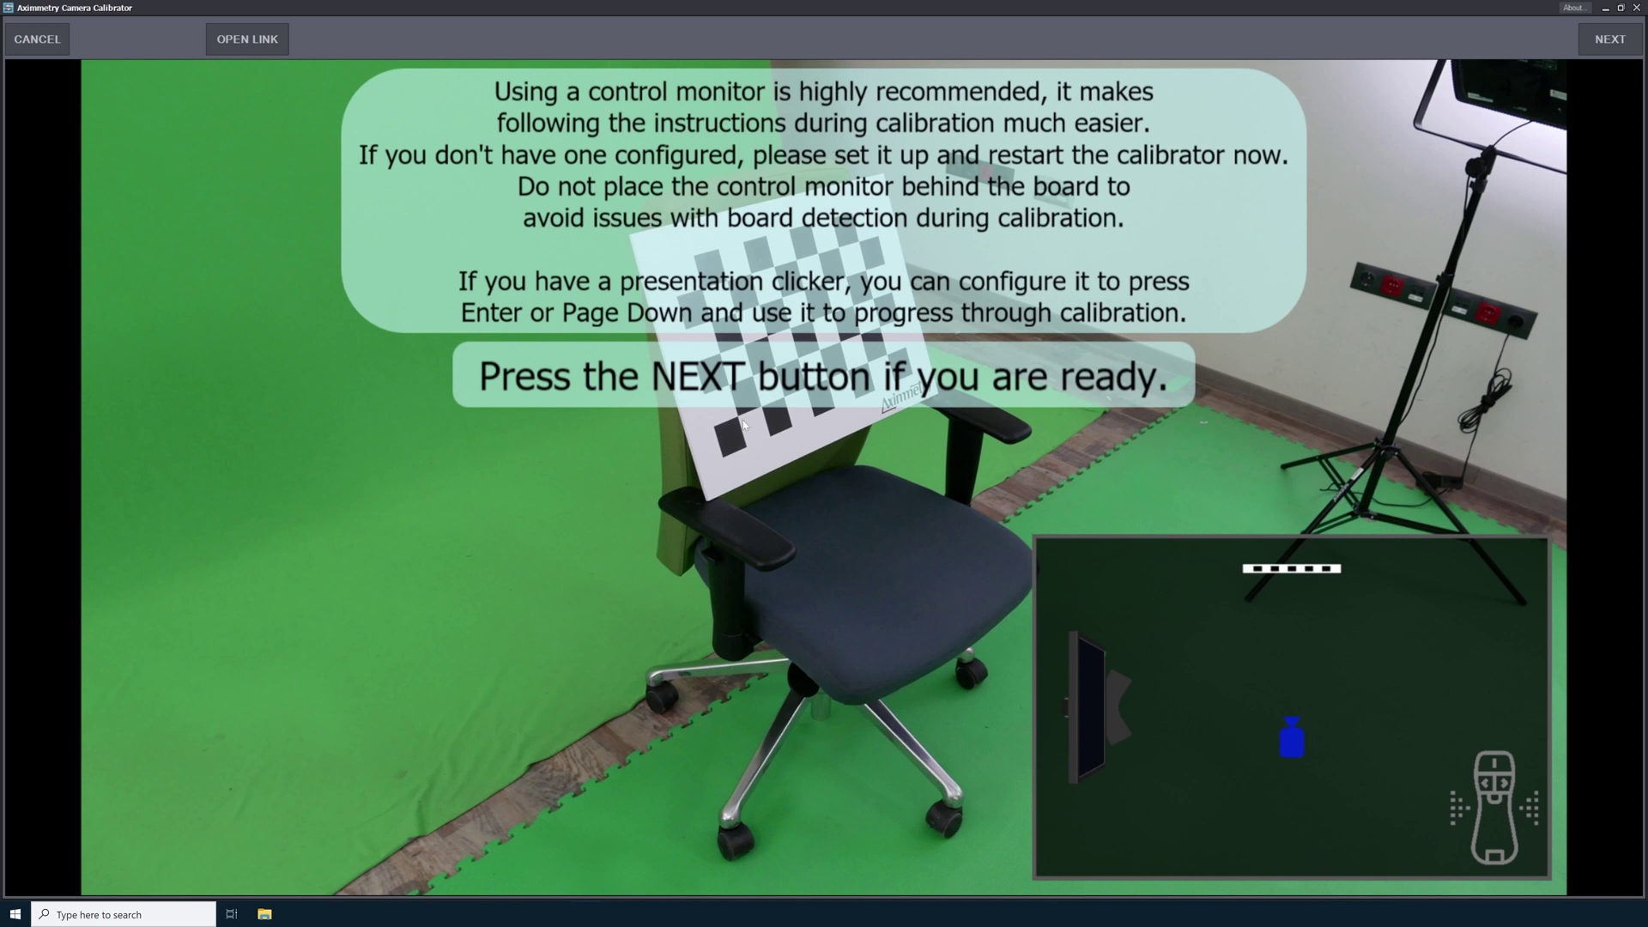
click(1611, 40)
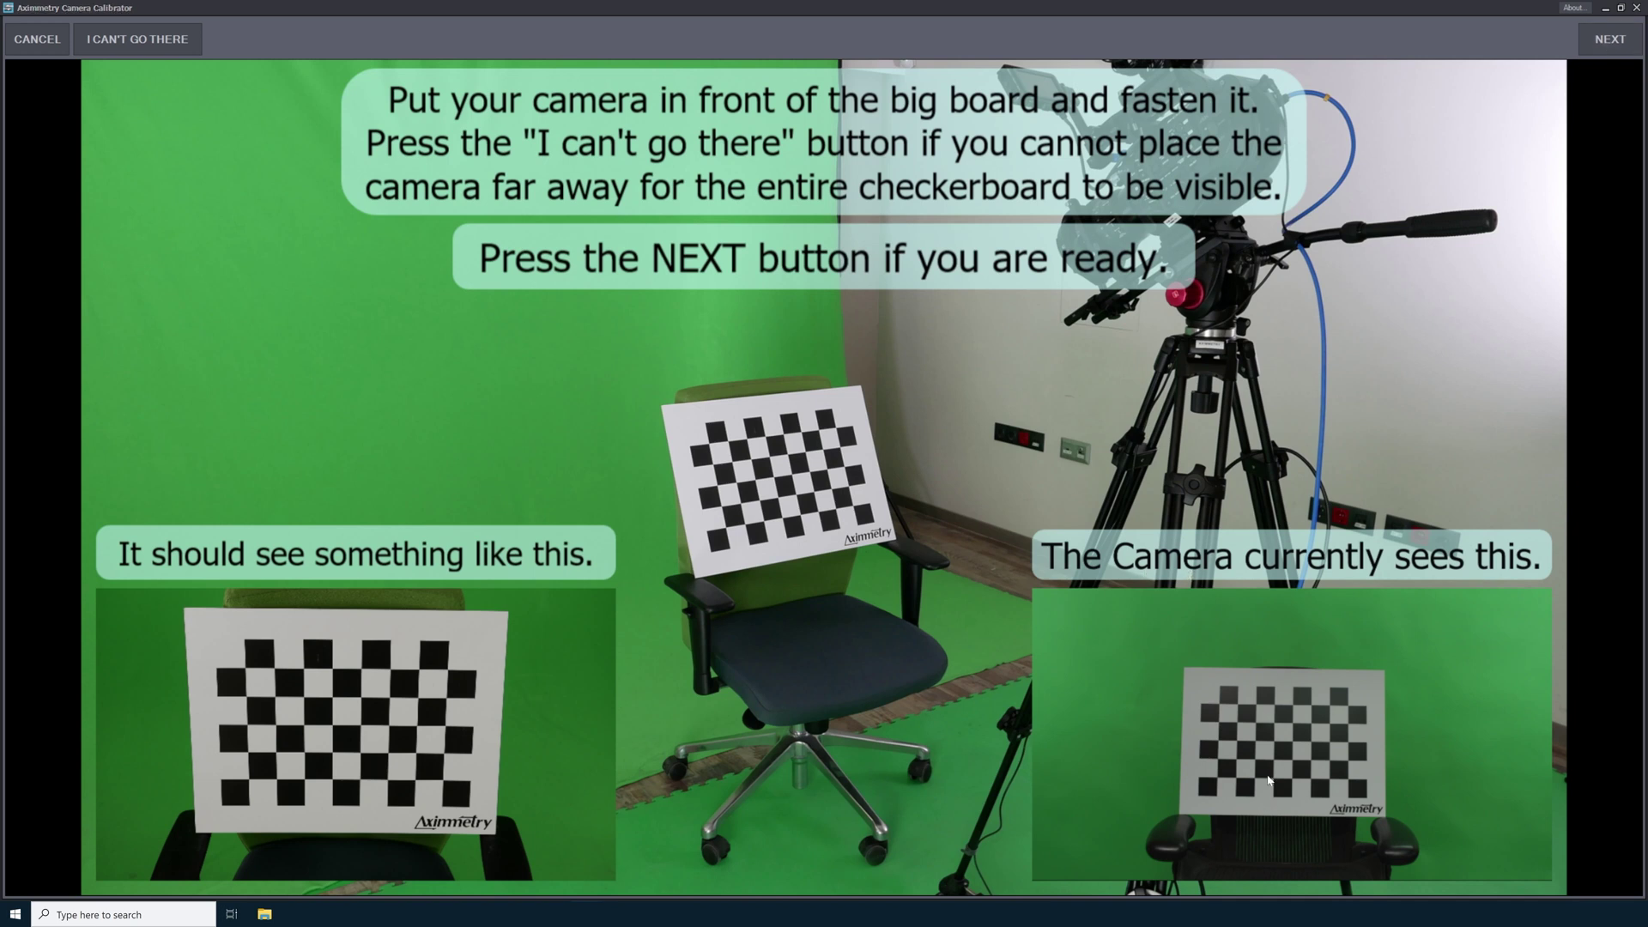
click(1610, 45)
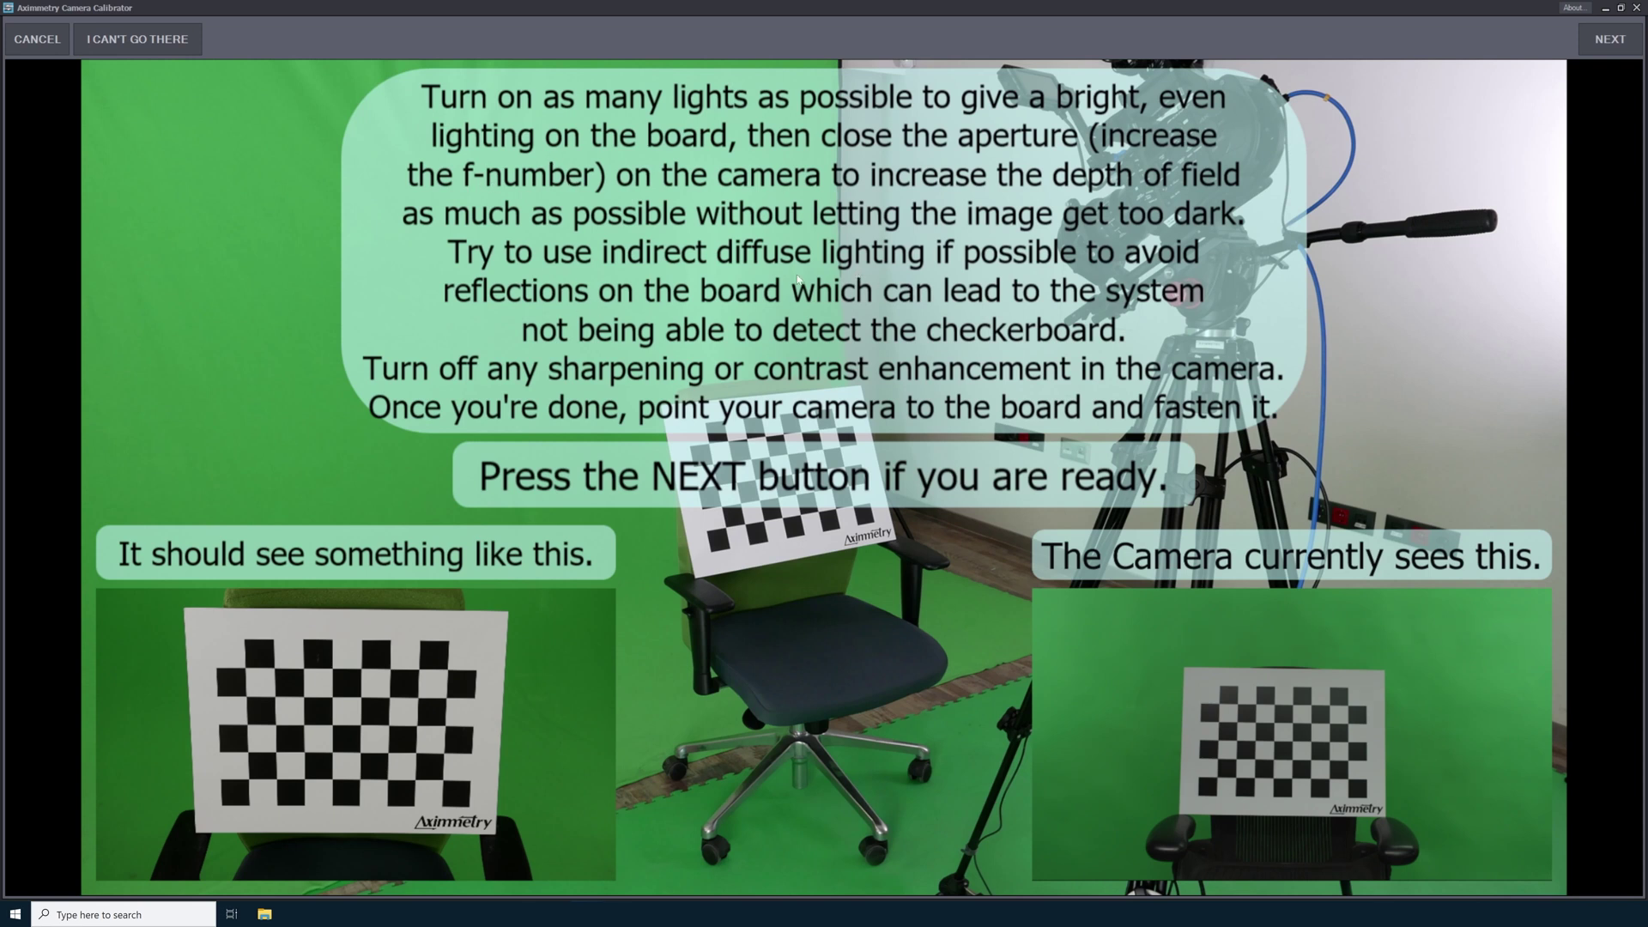
click(1609, 41)
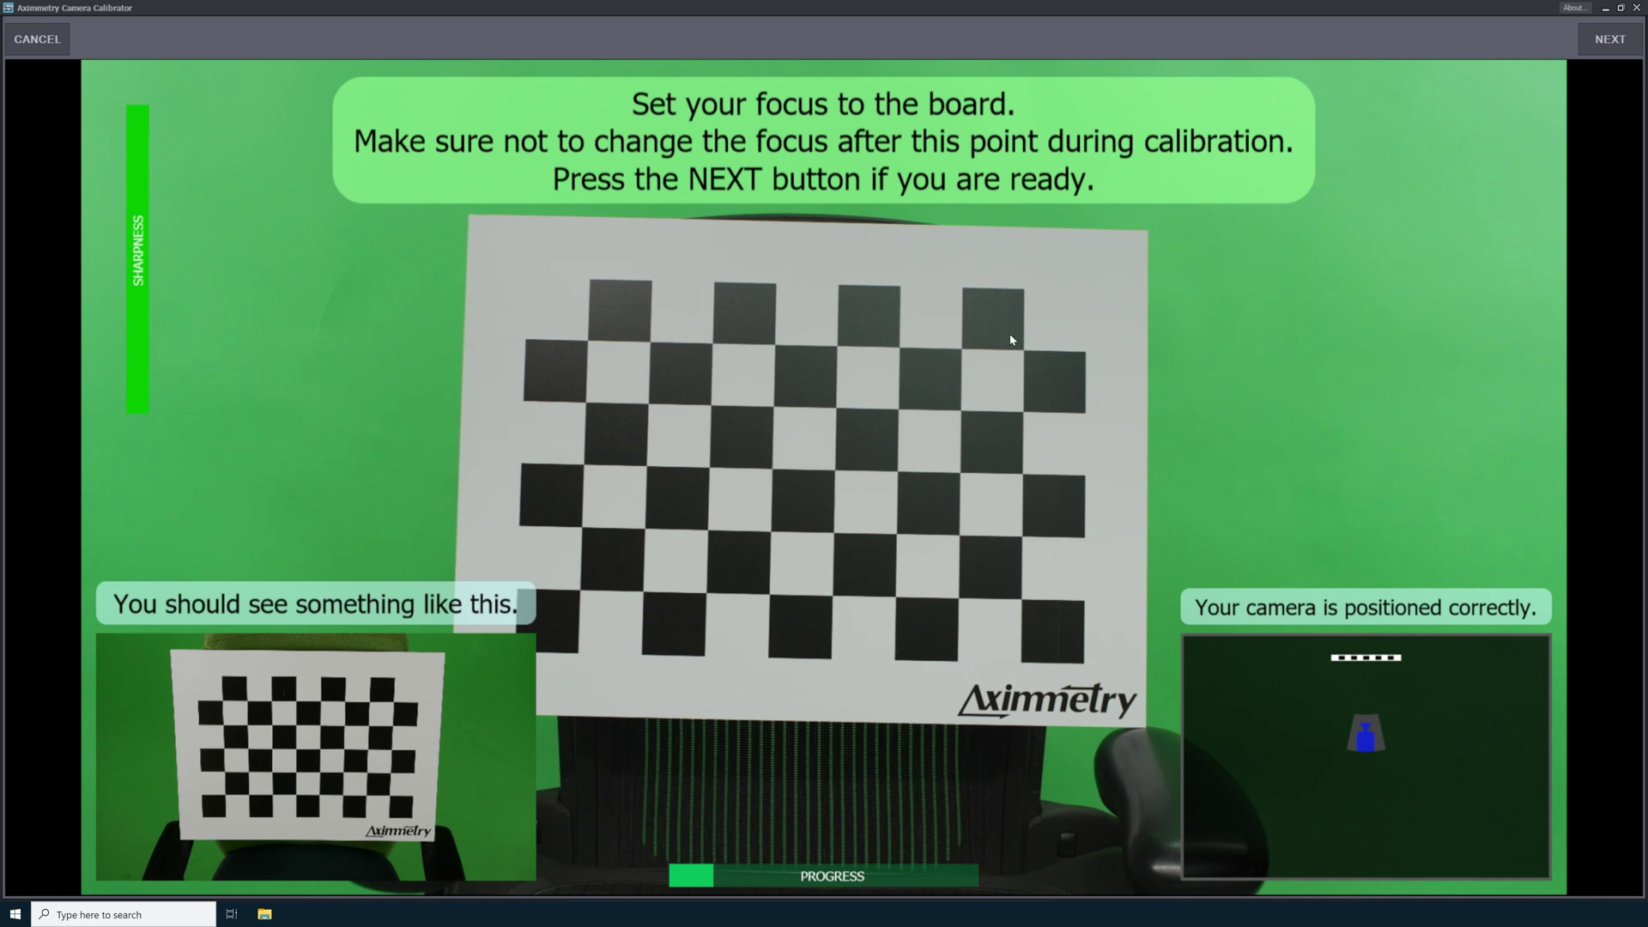
Accept the focus, close and far camera positions to begin capturing board views
click(1609, 38)
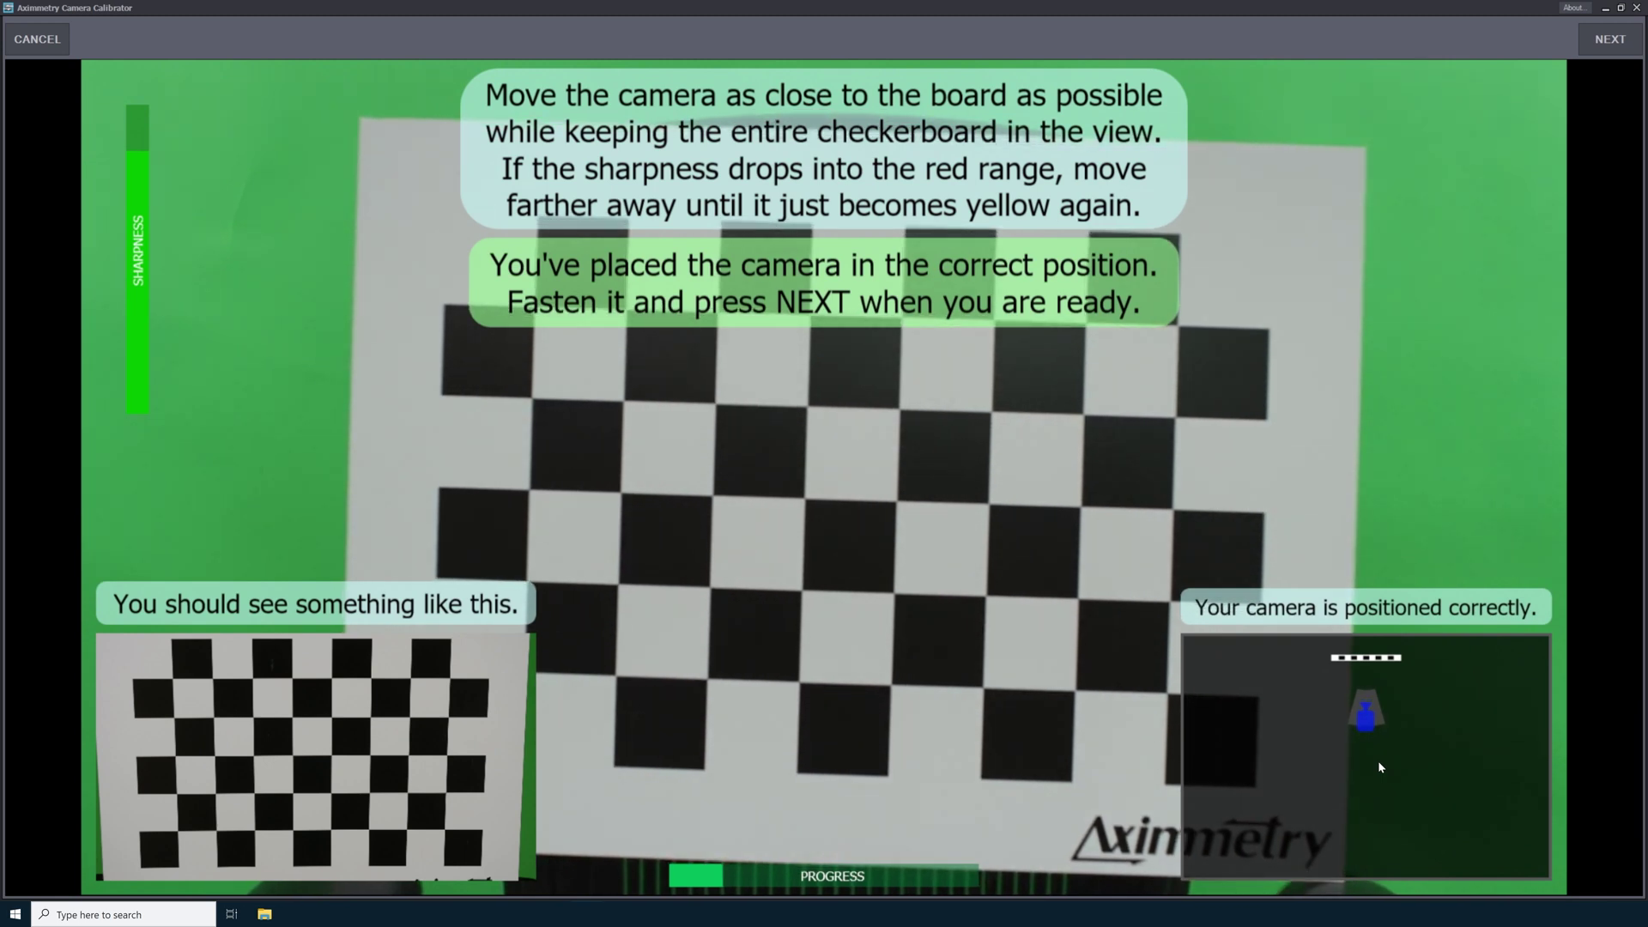
click(1612, 39)
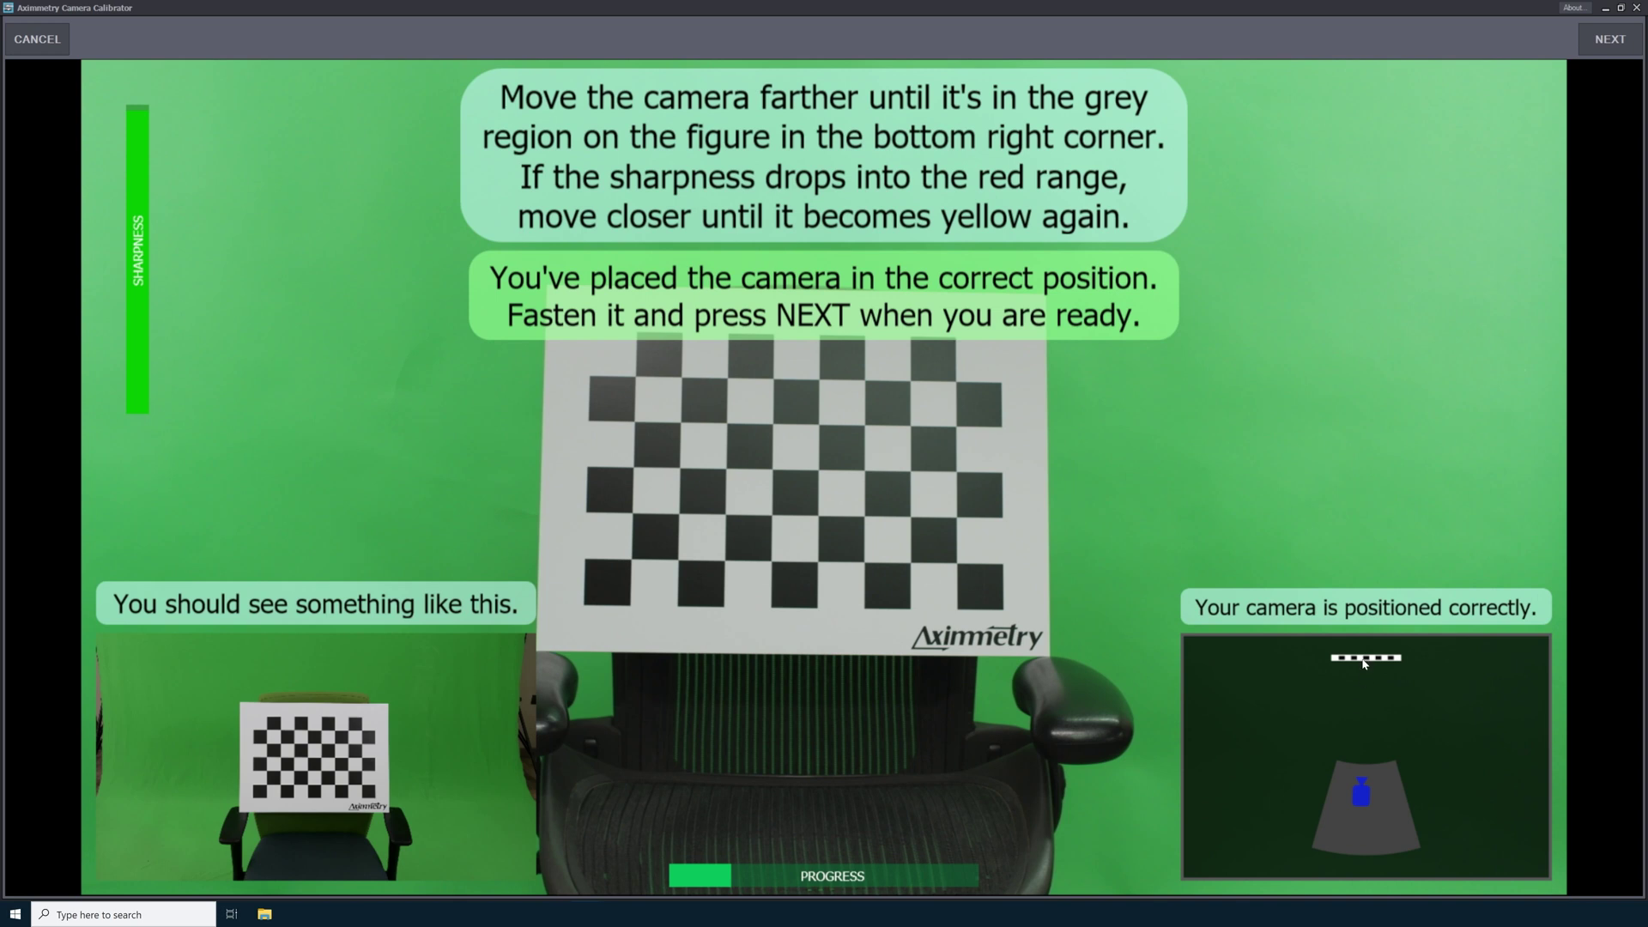
click(1603, 44)
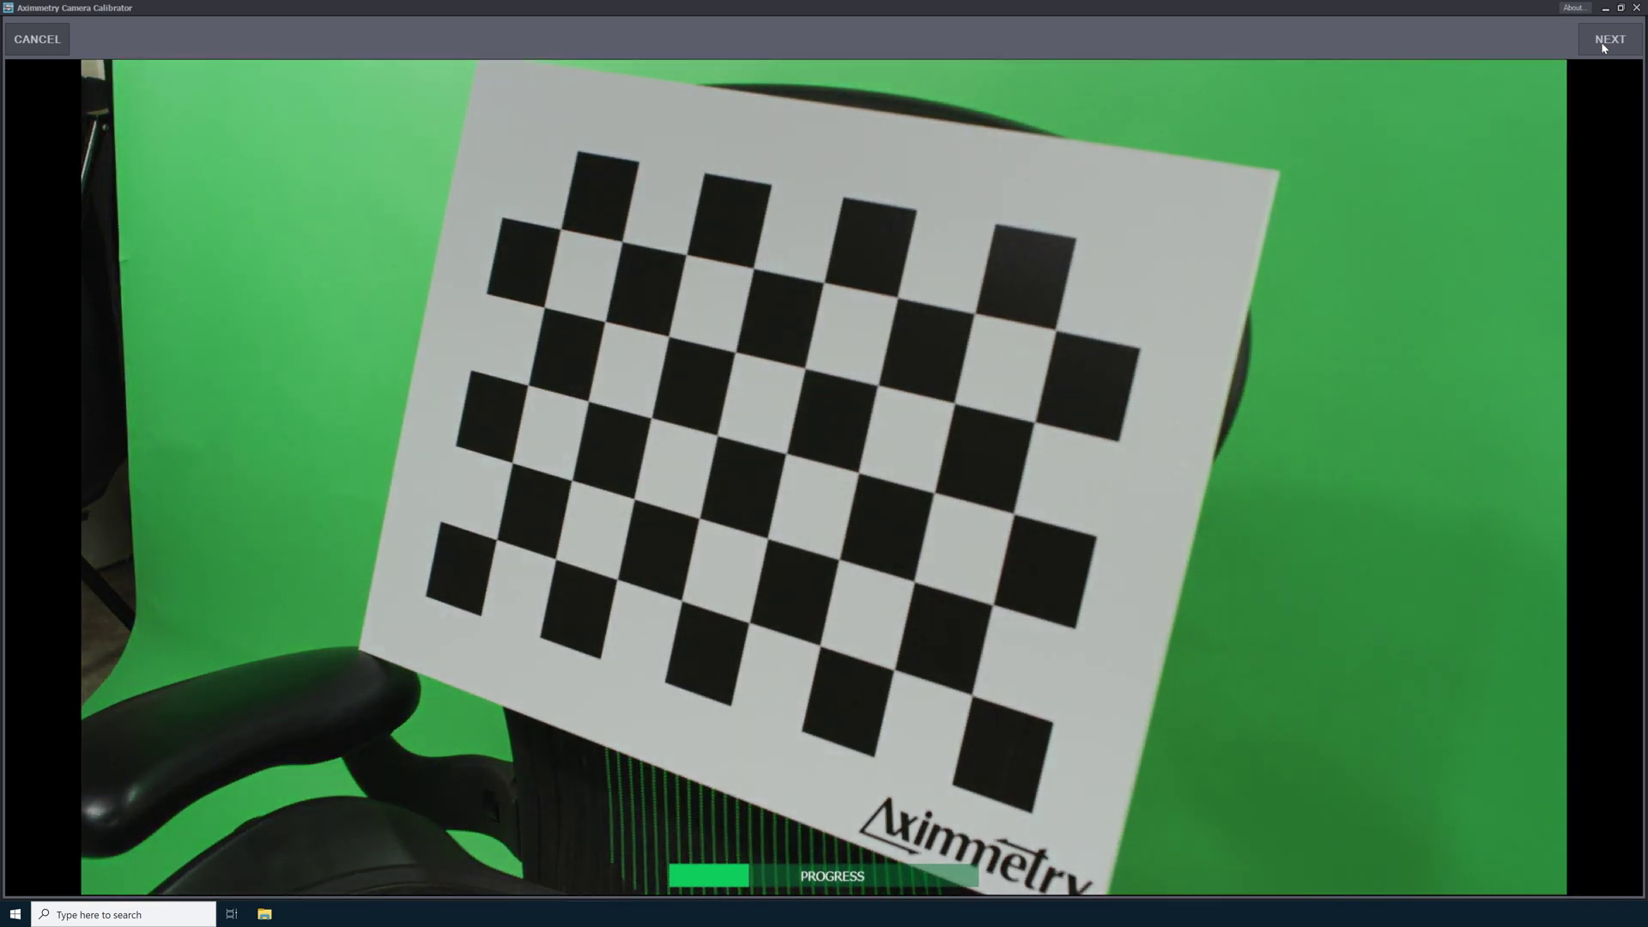
Capture the board from the four remaining camera positions so lens calibration finishes and saves
click(1603, 43)
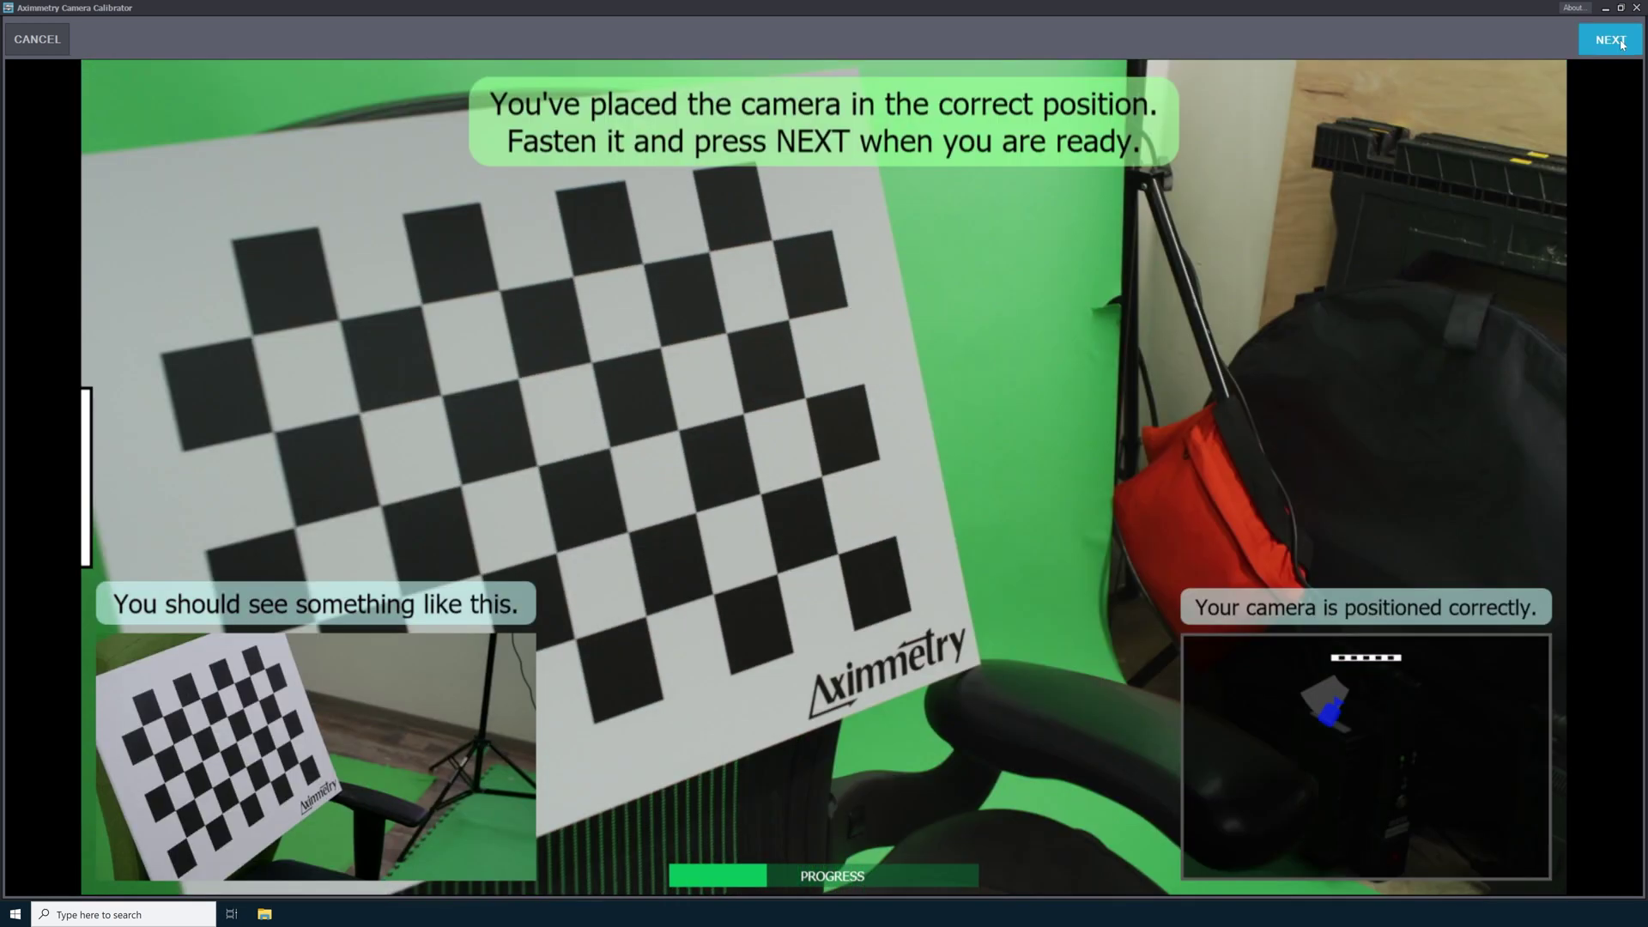
click(1614, 45)
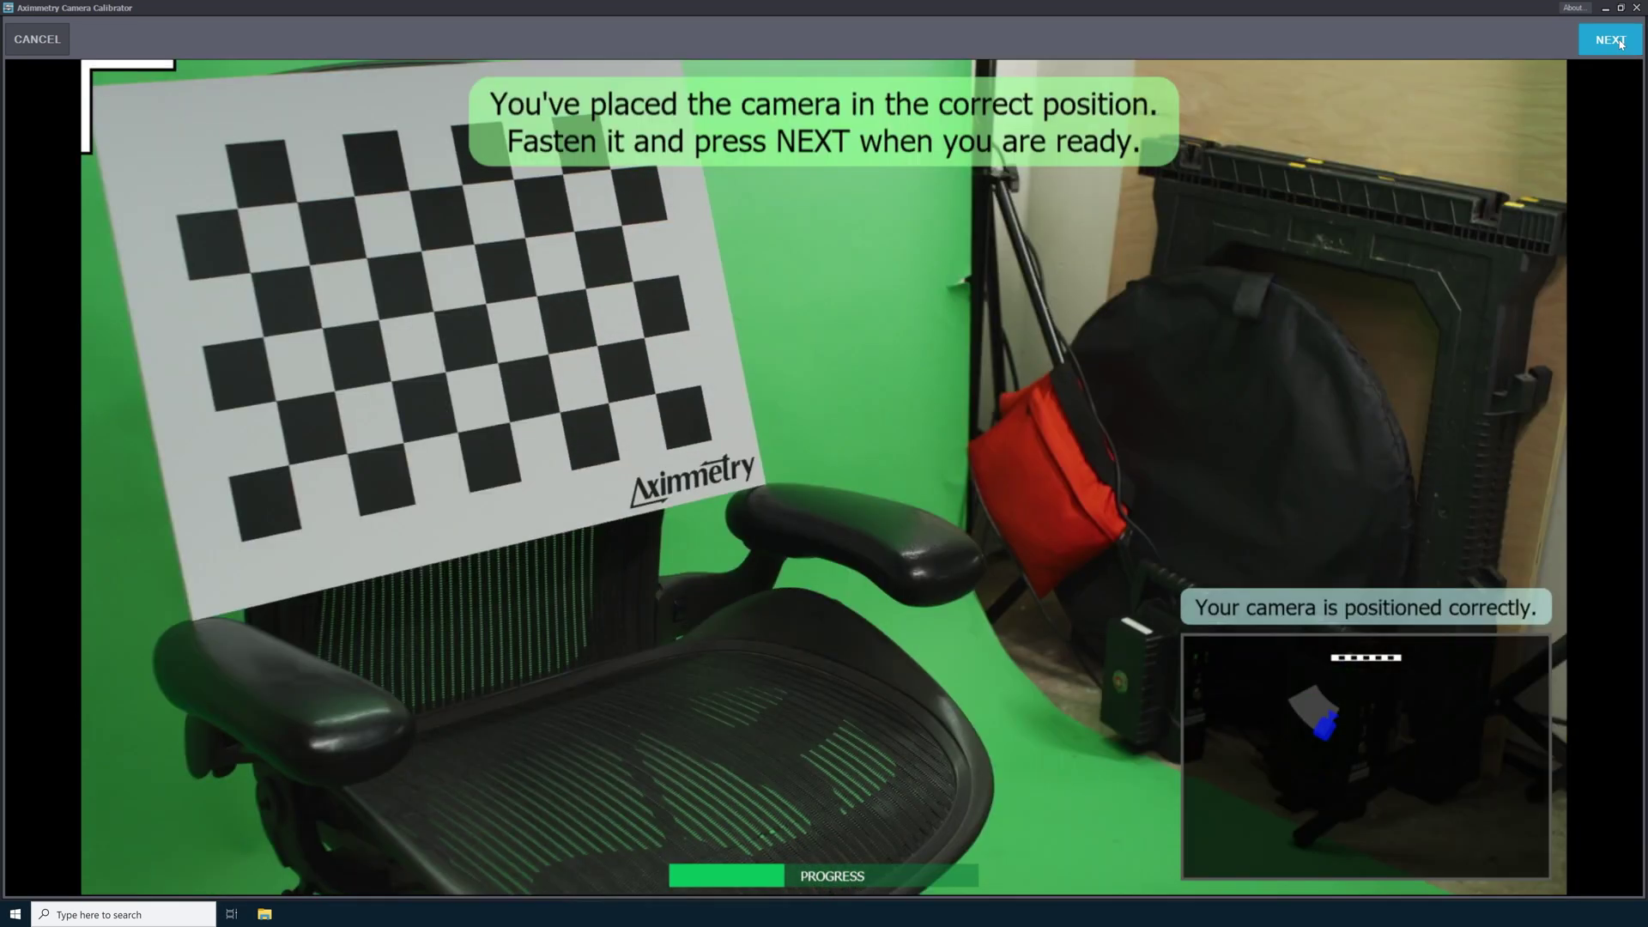
click(1620, 43)
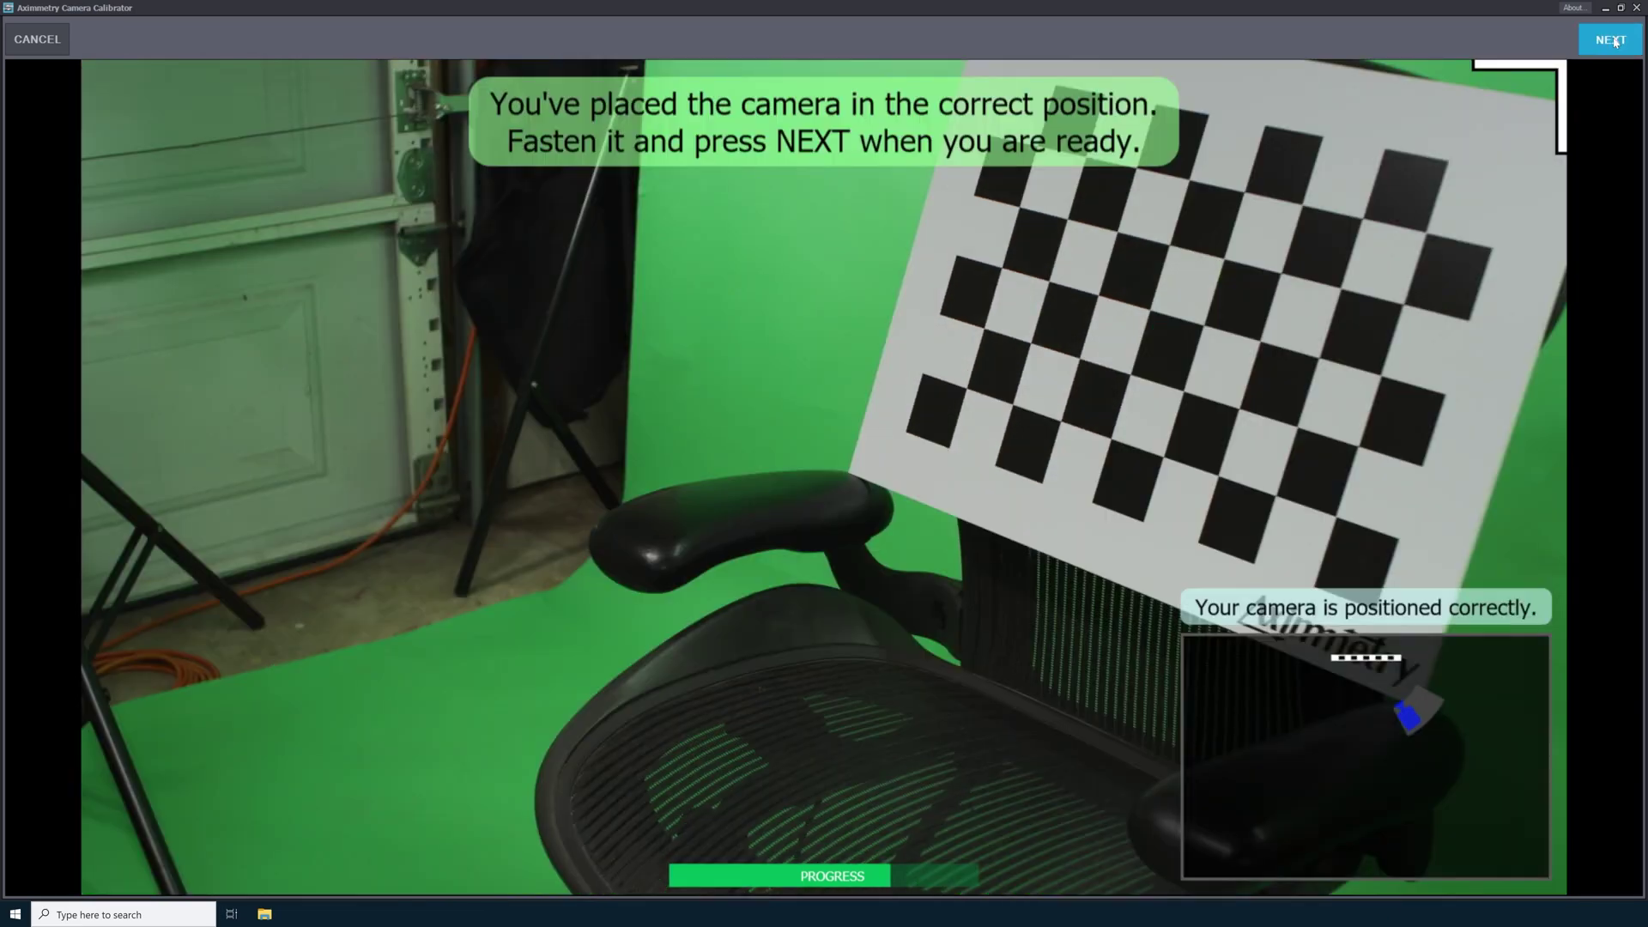
click(1614, 41)
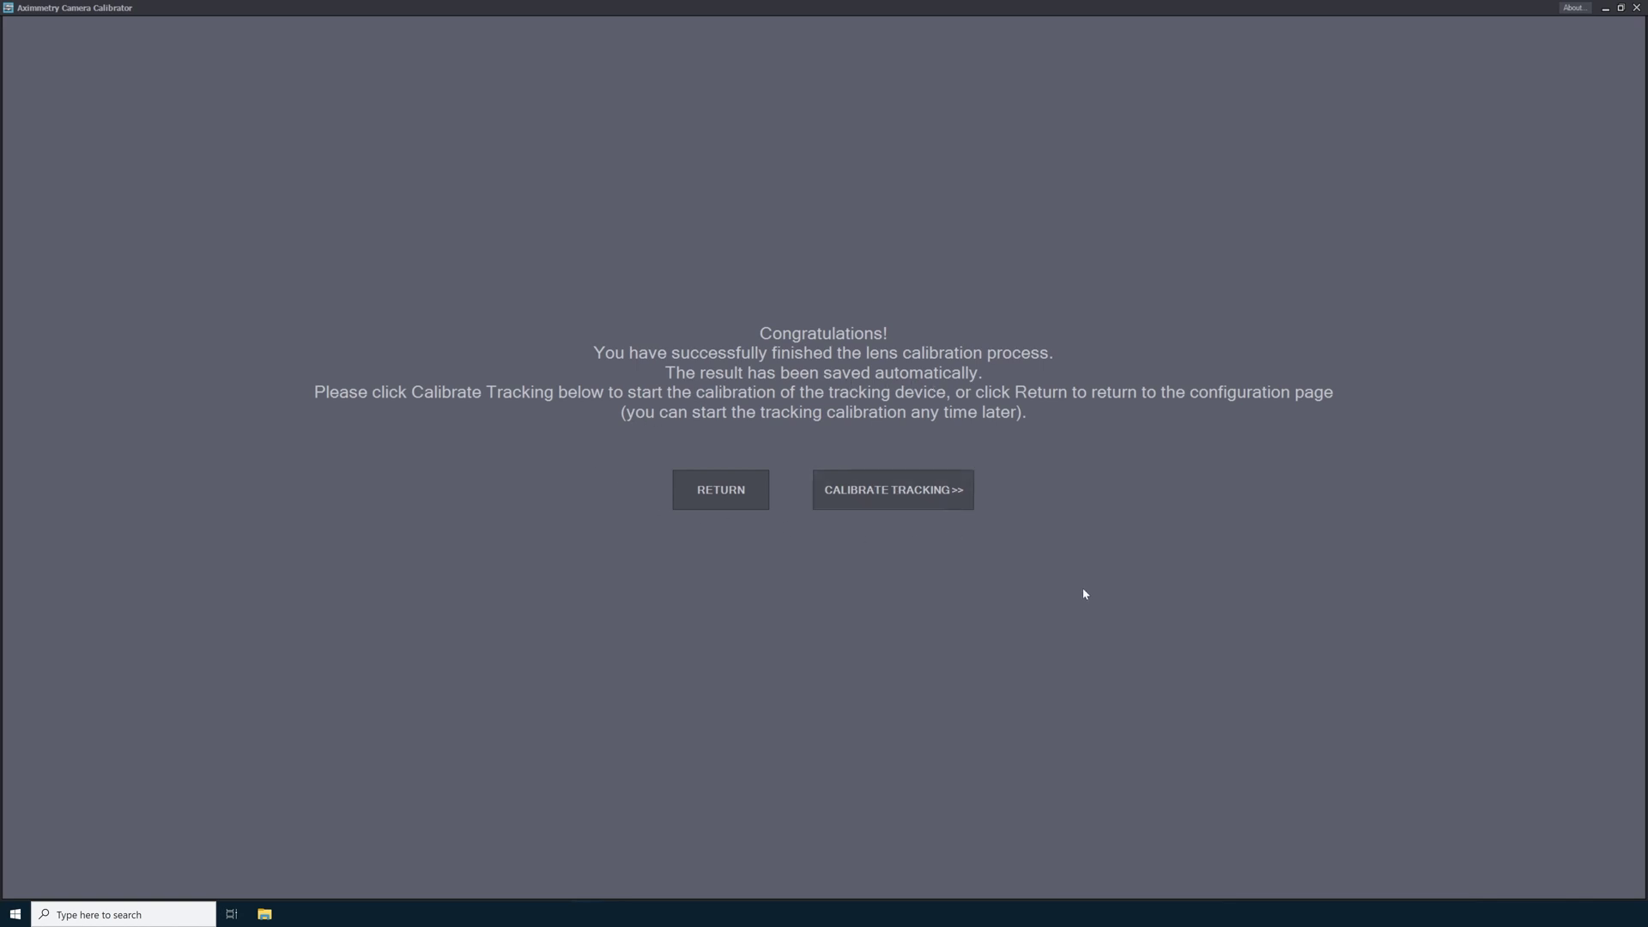
Start tracking calibration from the lens calibration congratulations page
click(882, 490)
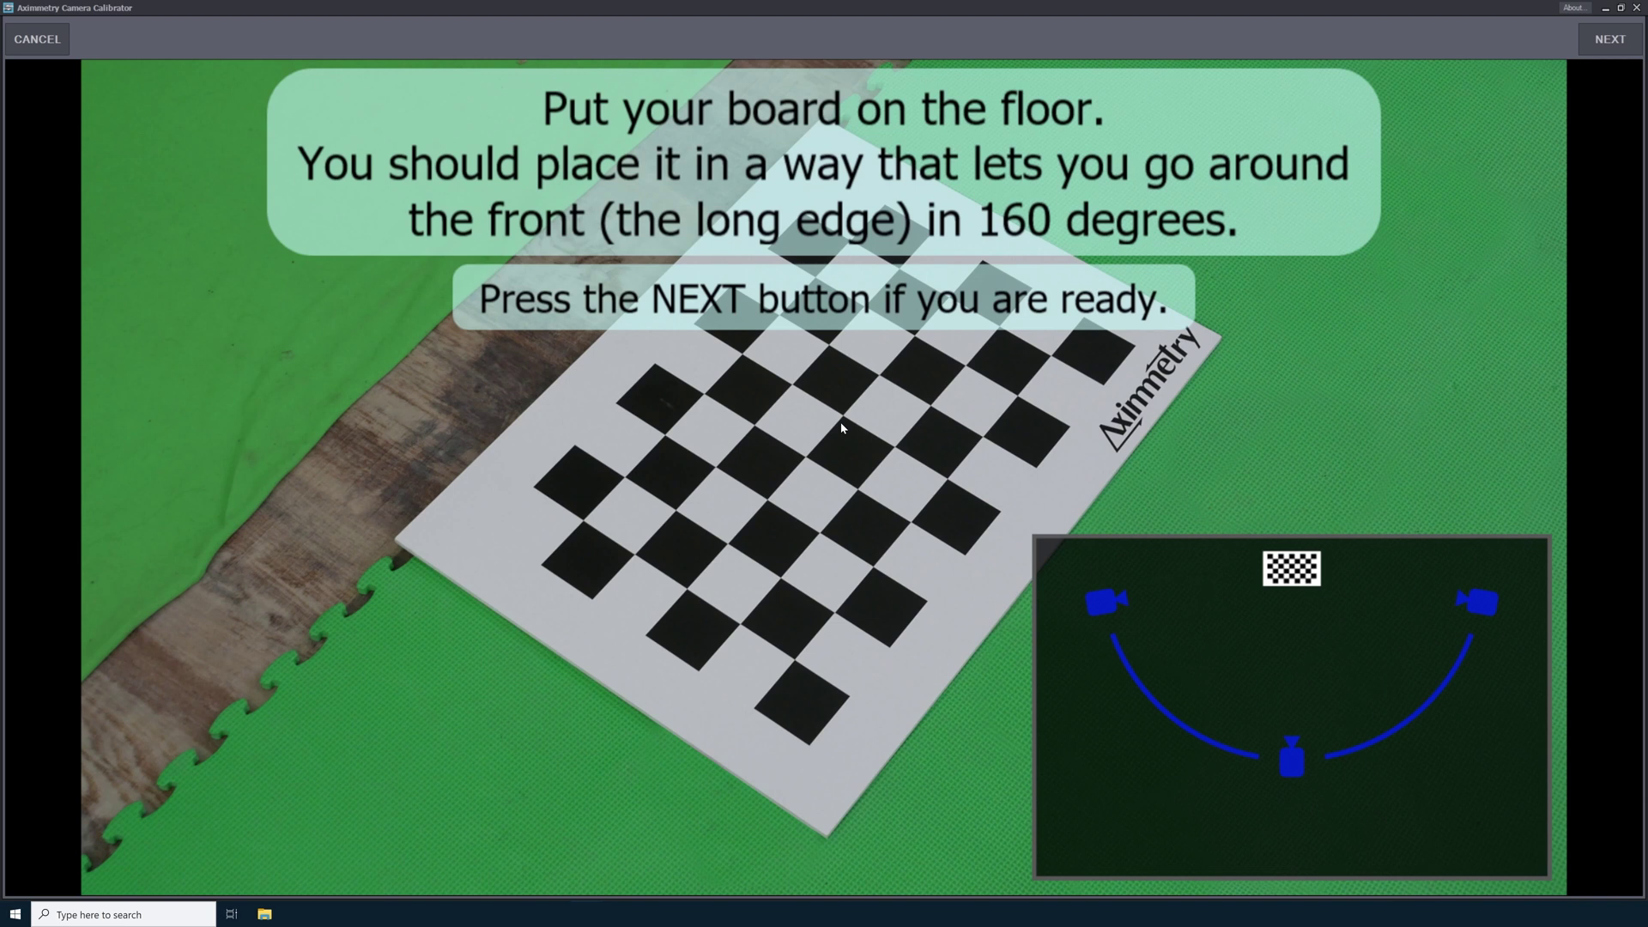
Confirm the board is on the floor, the field of view matches, and lighting is set
click(1601, 43)
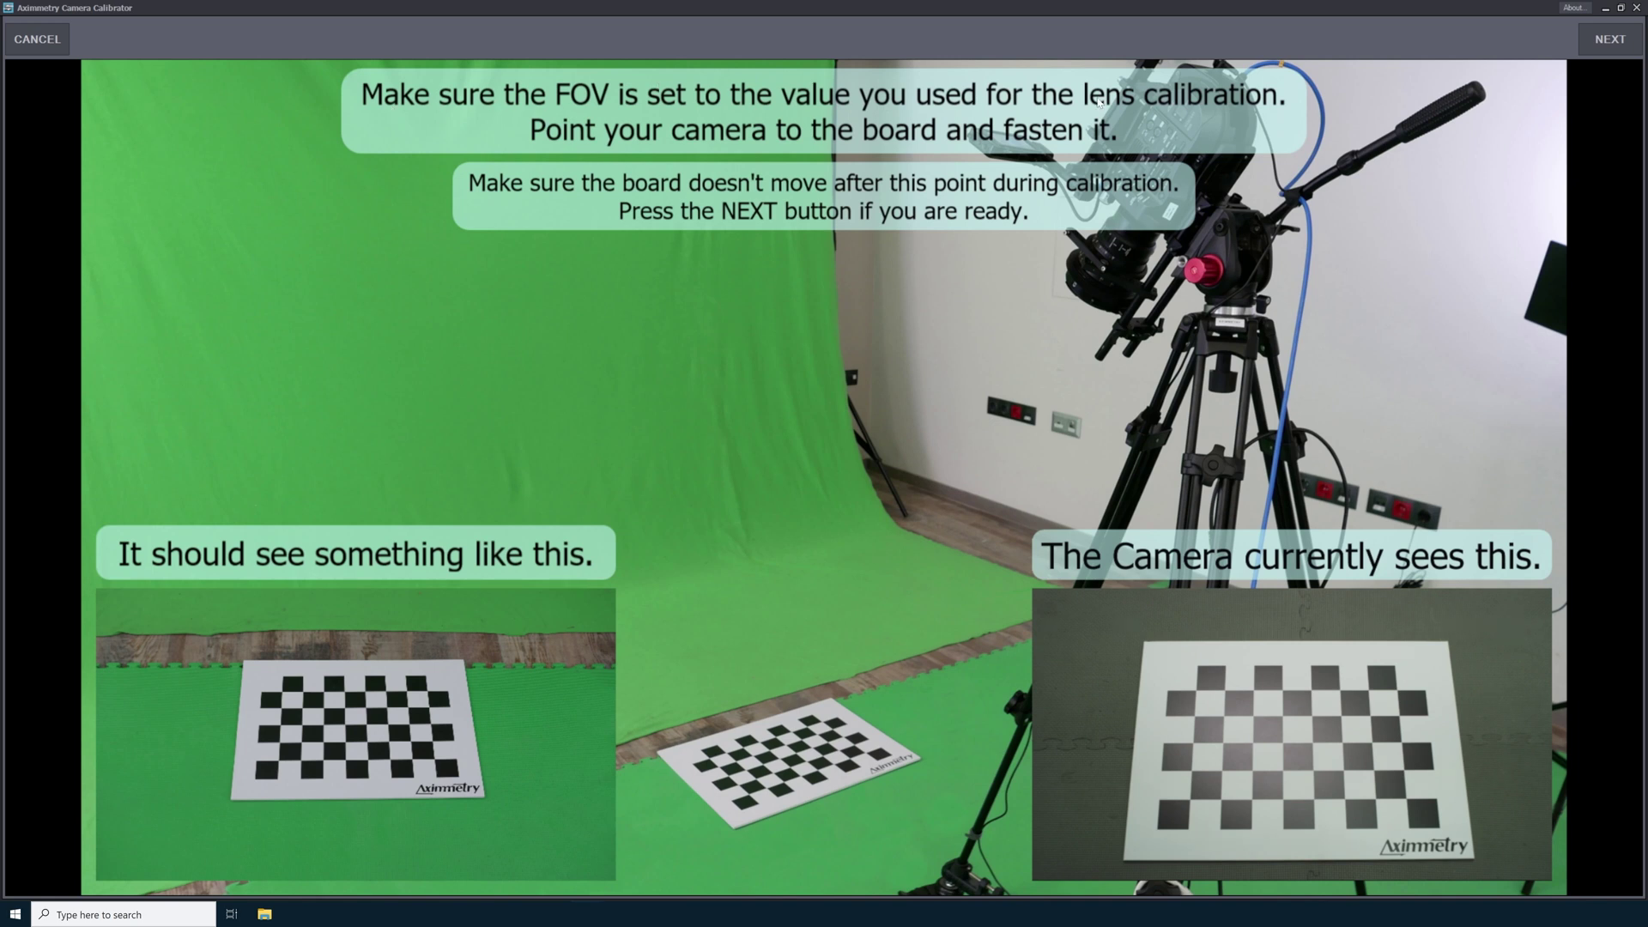
click(1606, 39)
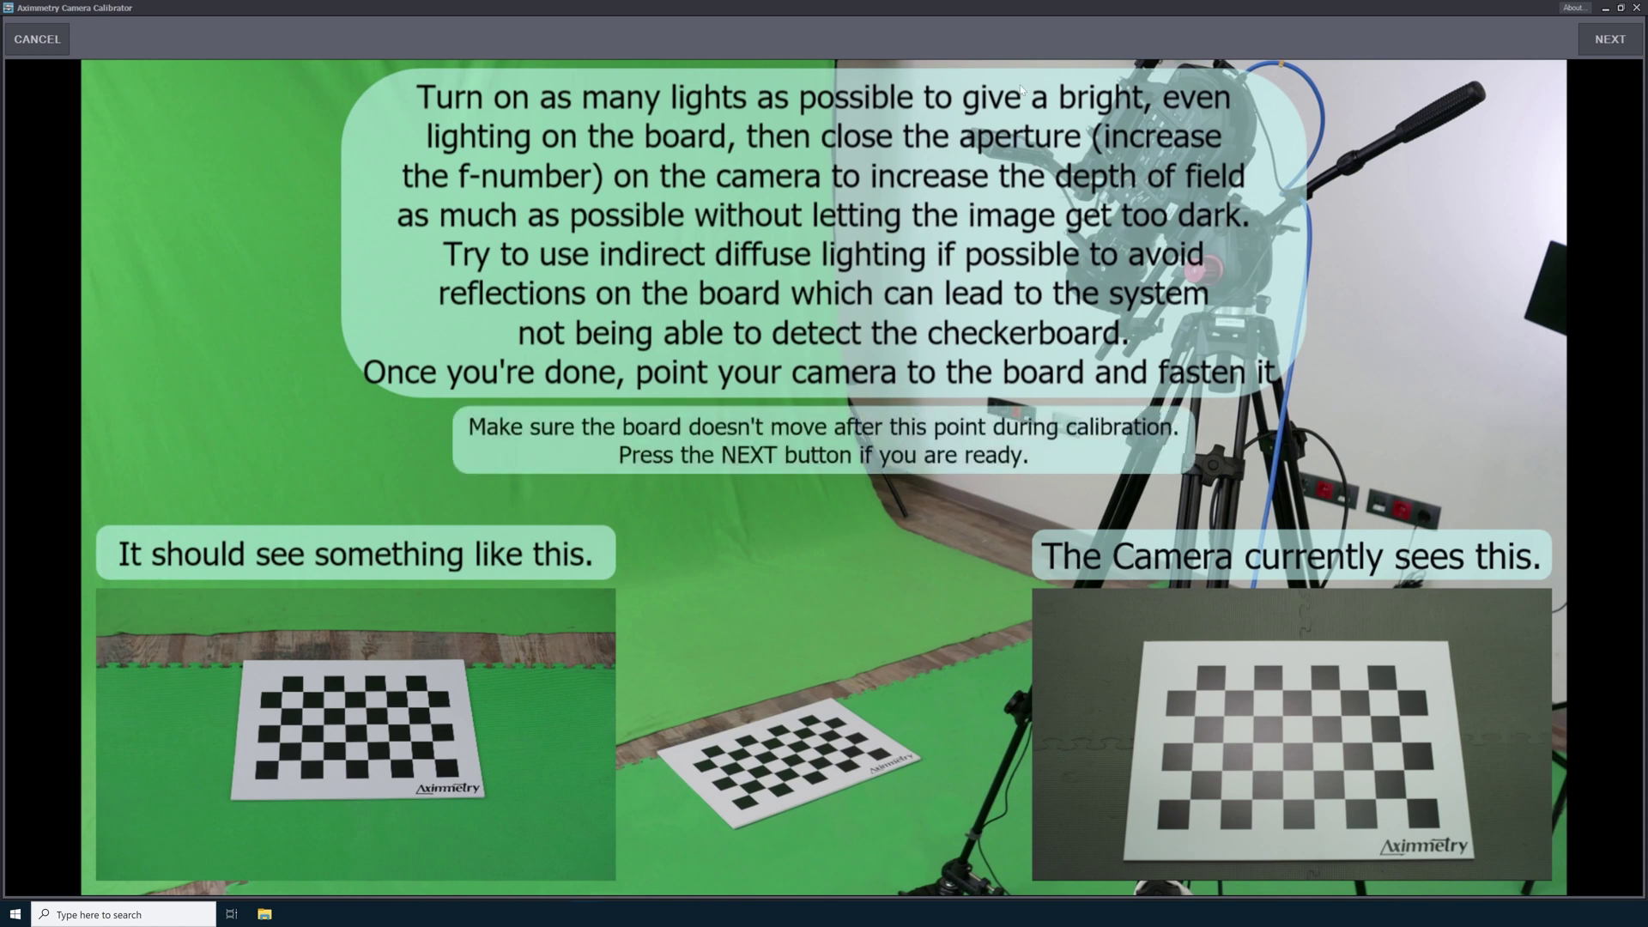
click(1609, 39)
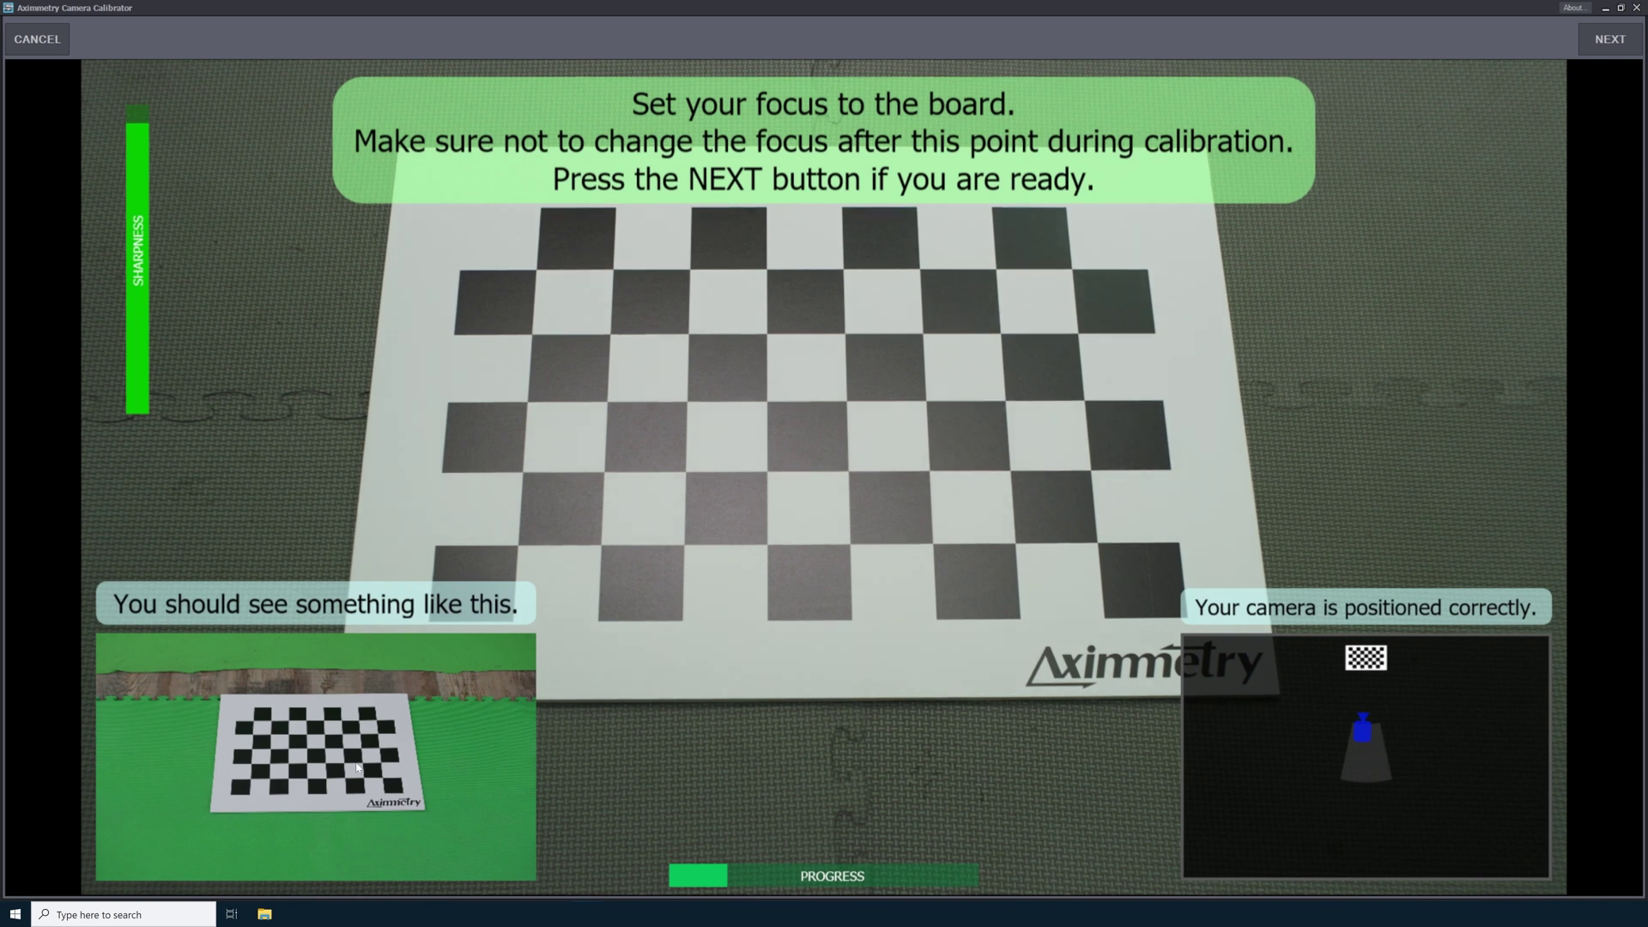
Confirm focus, then capture the floor board from six camera angles to finish tracking calibration
click(1610, 38)
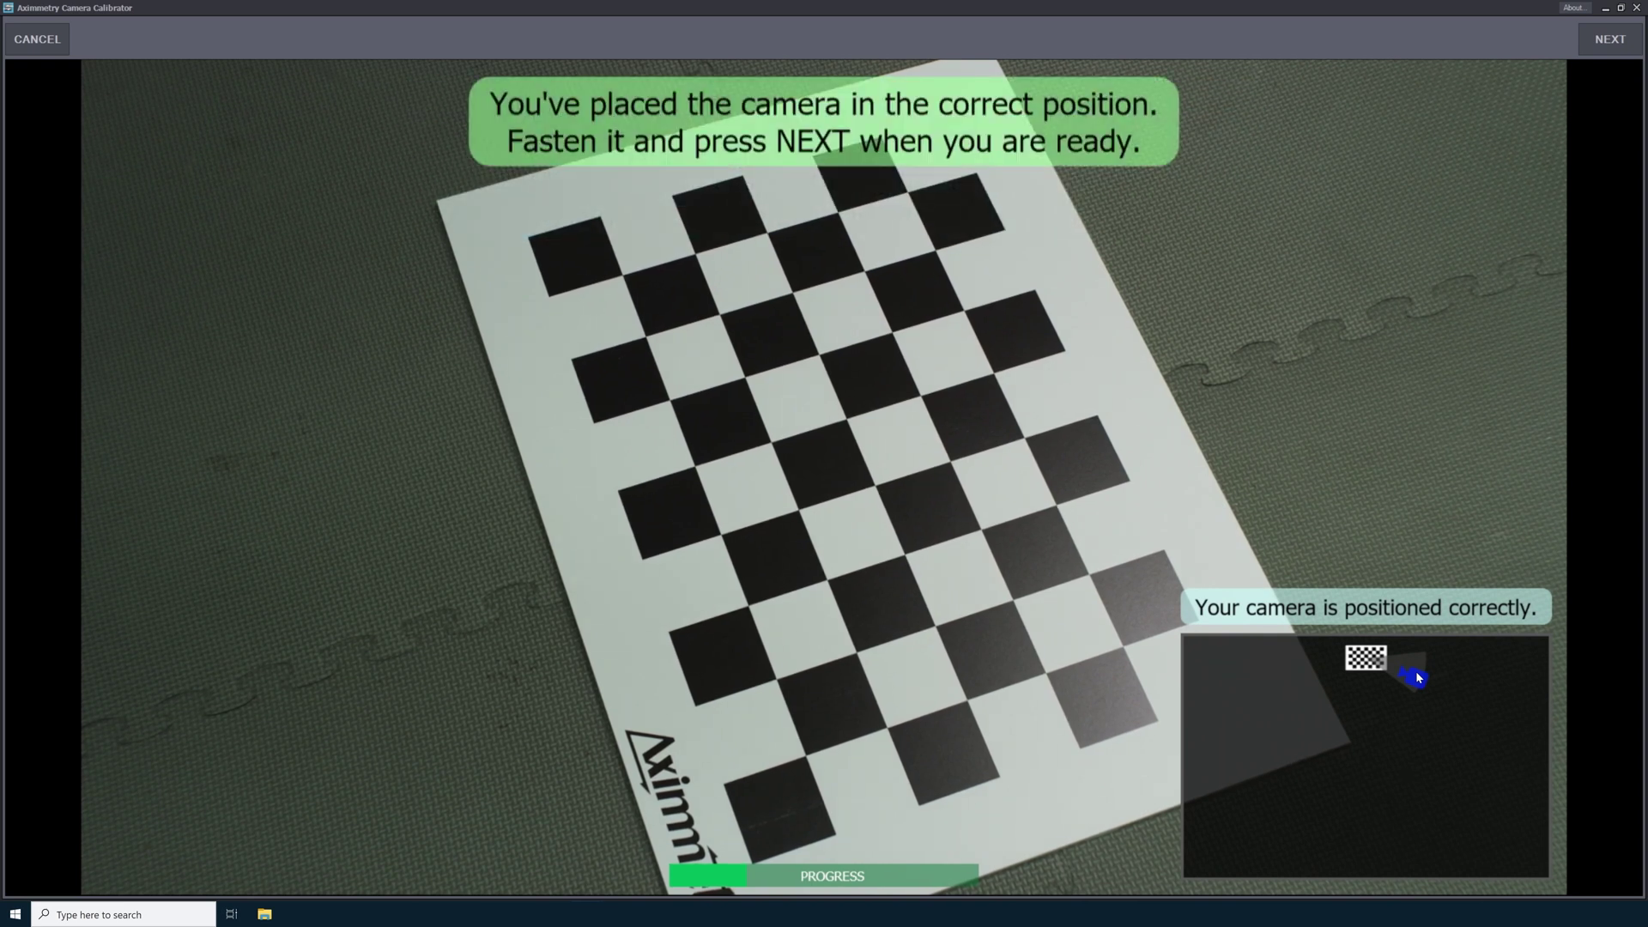
click(1609, 42)
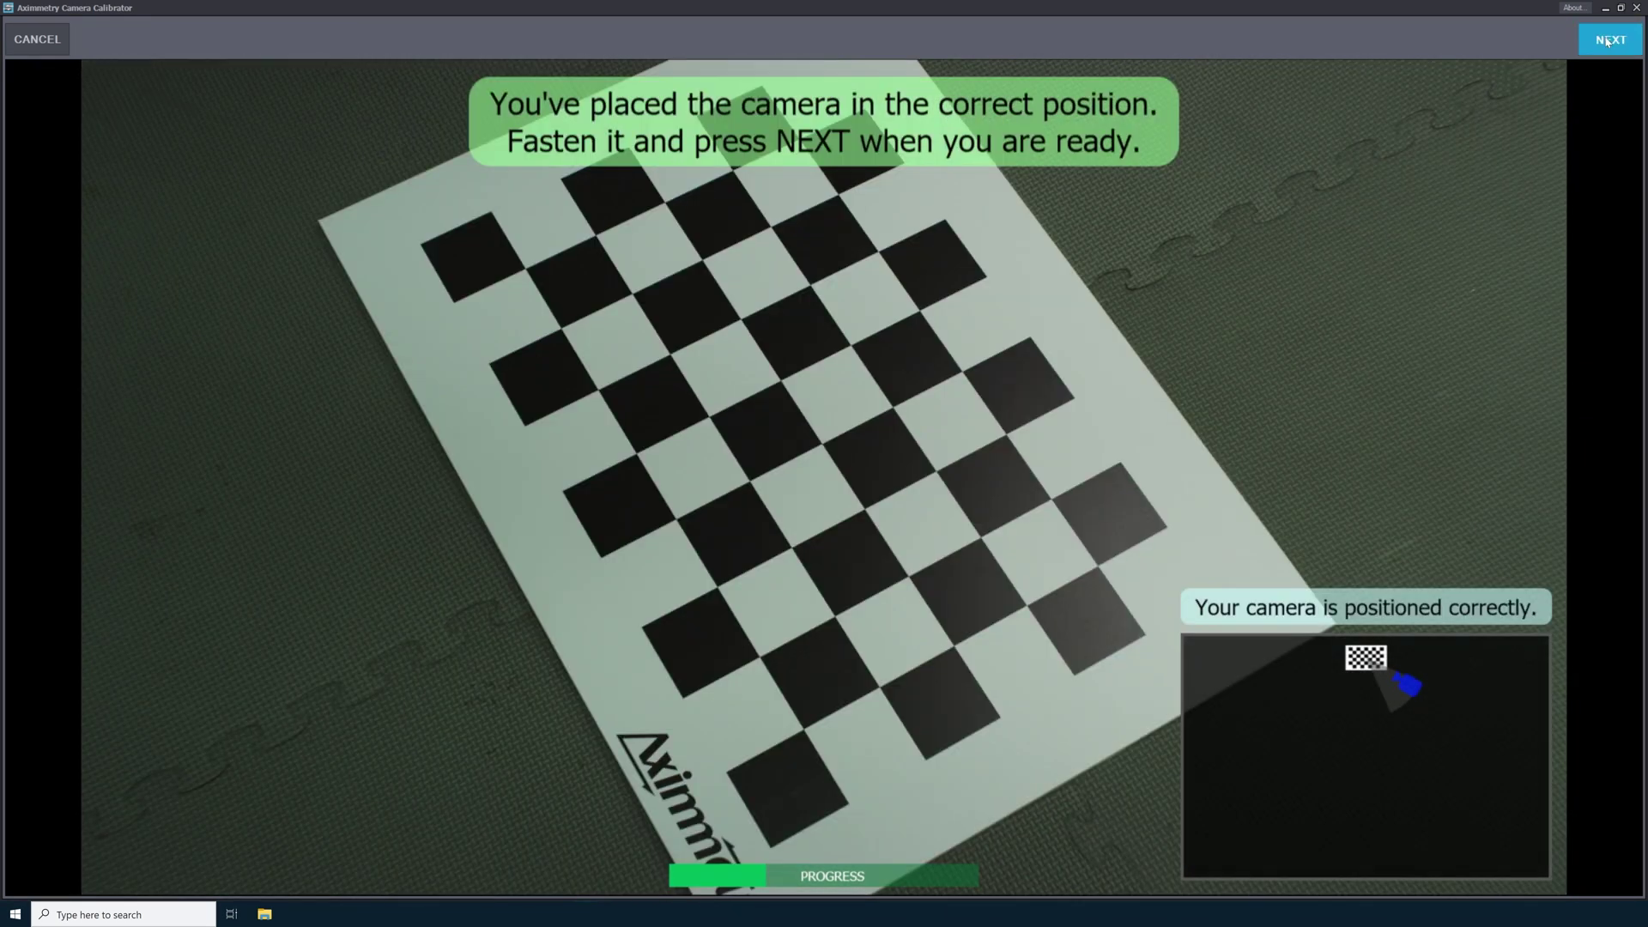
click(1609, 41)
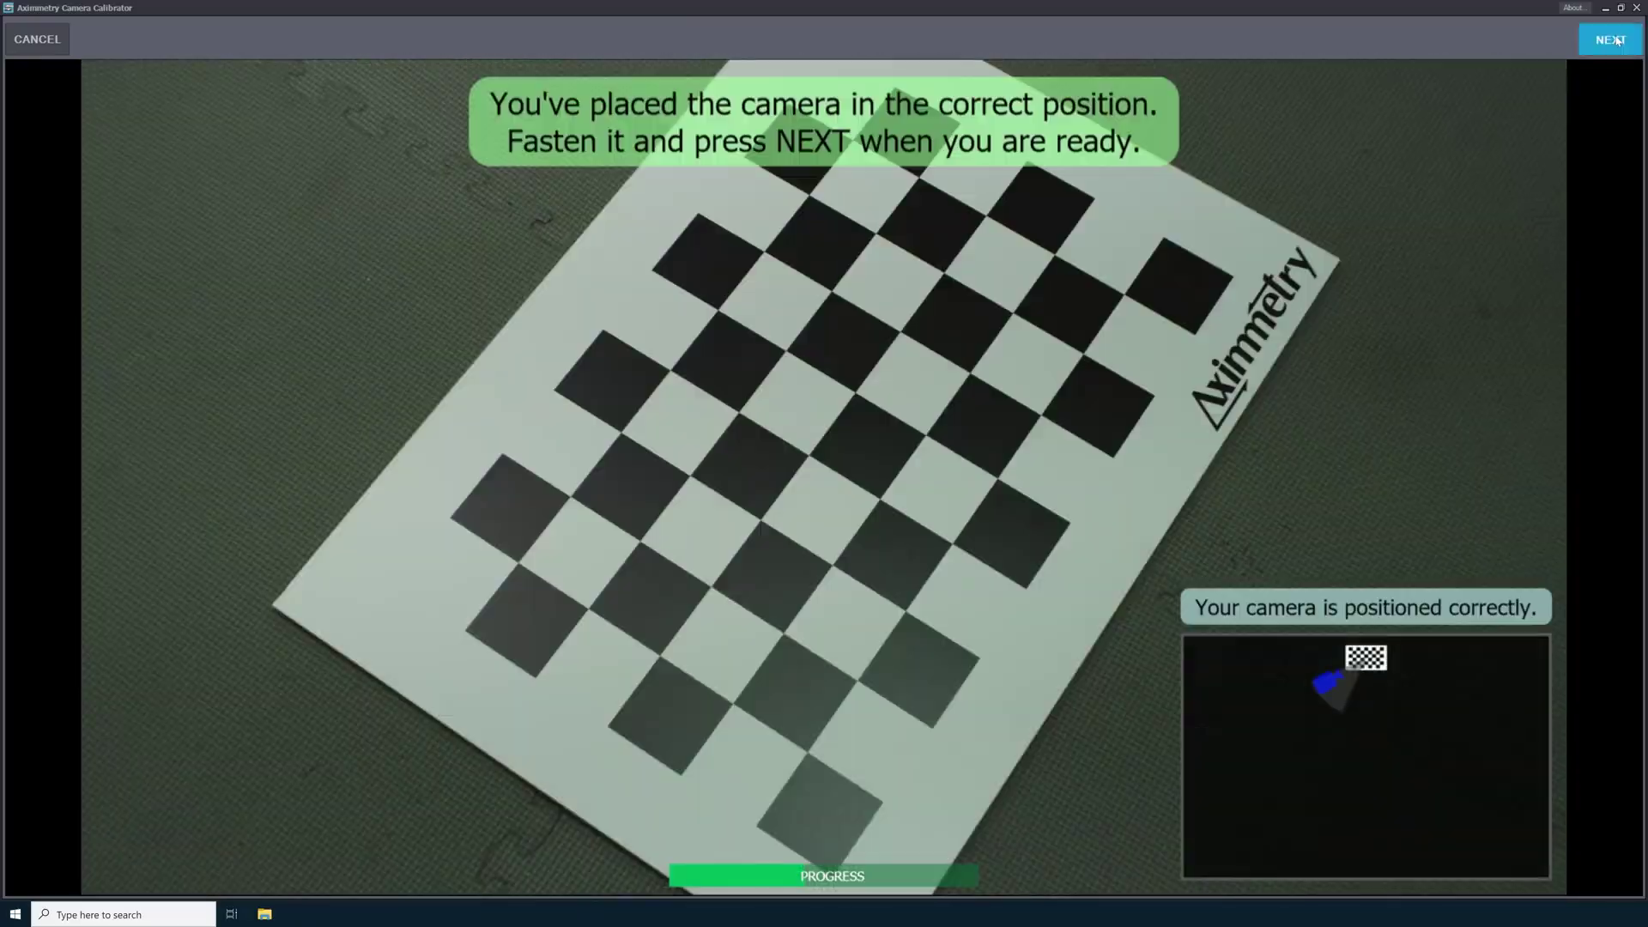
click(1610, 40)
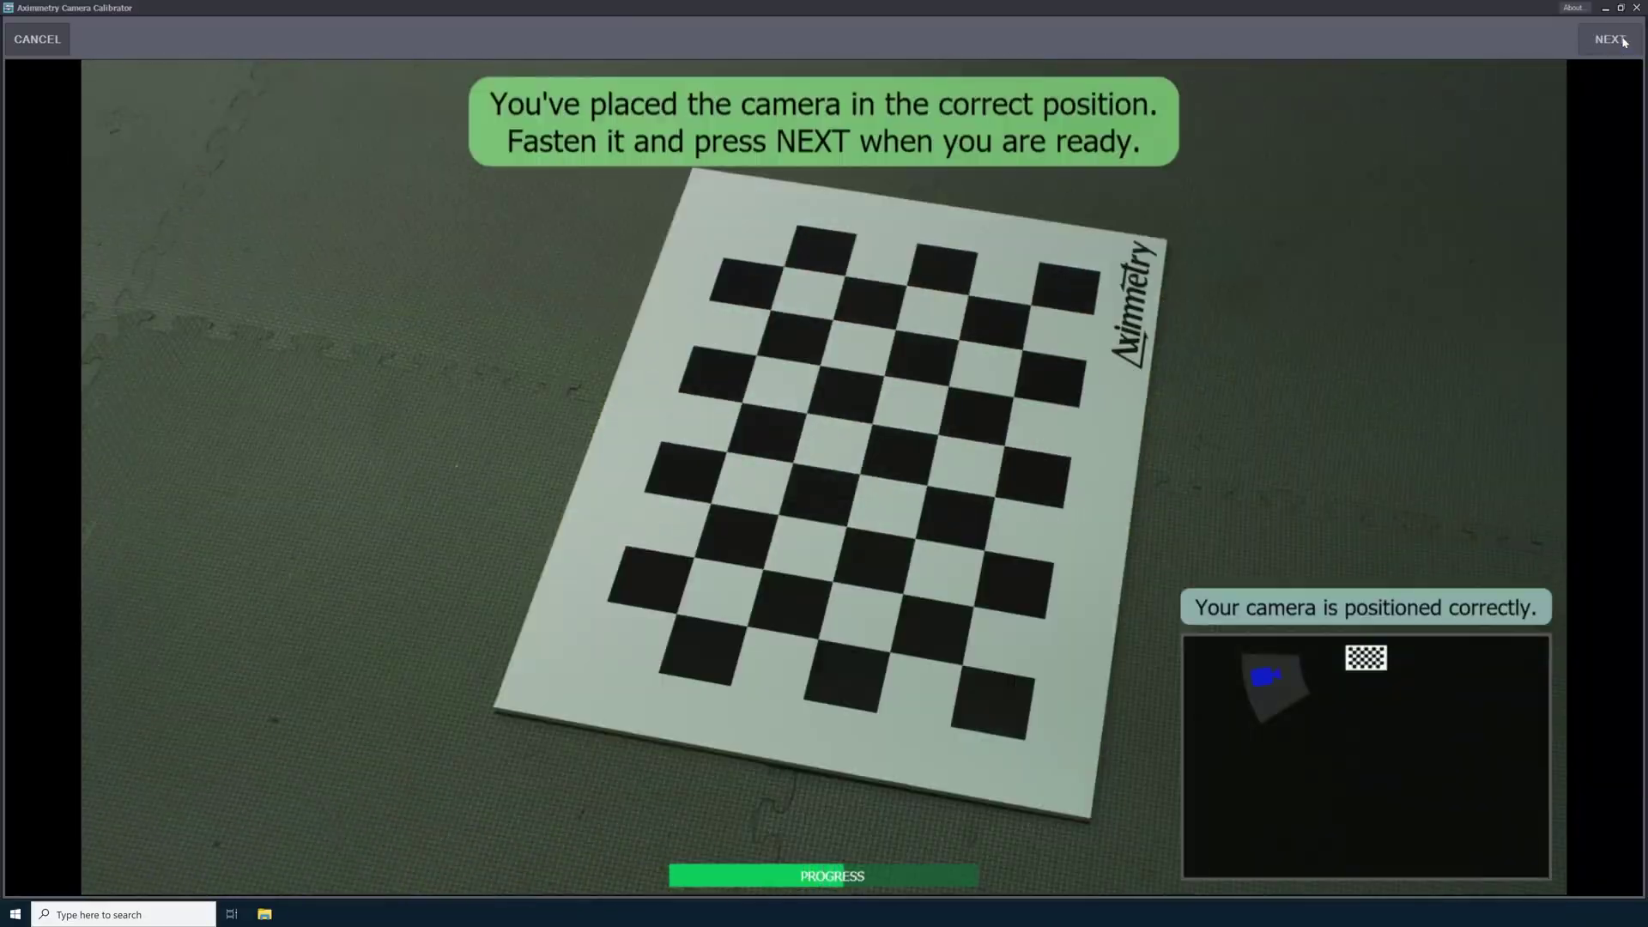
click(1621, 41)
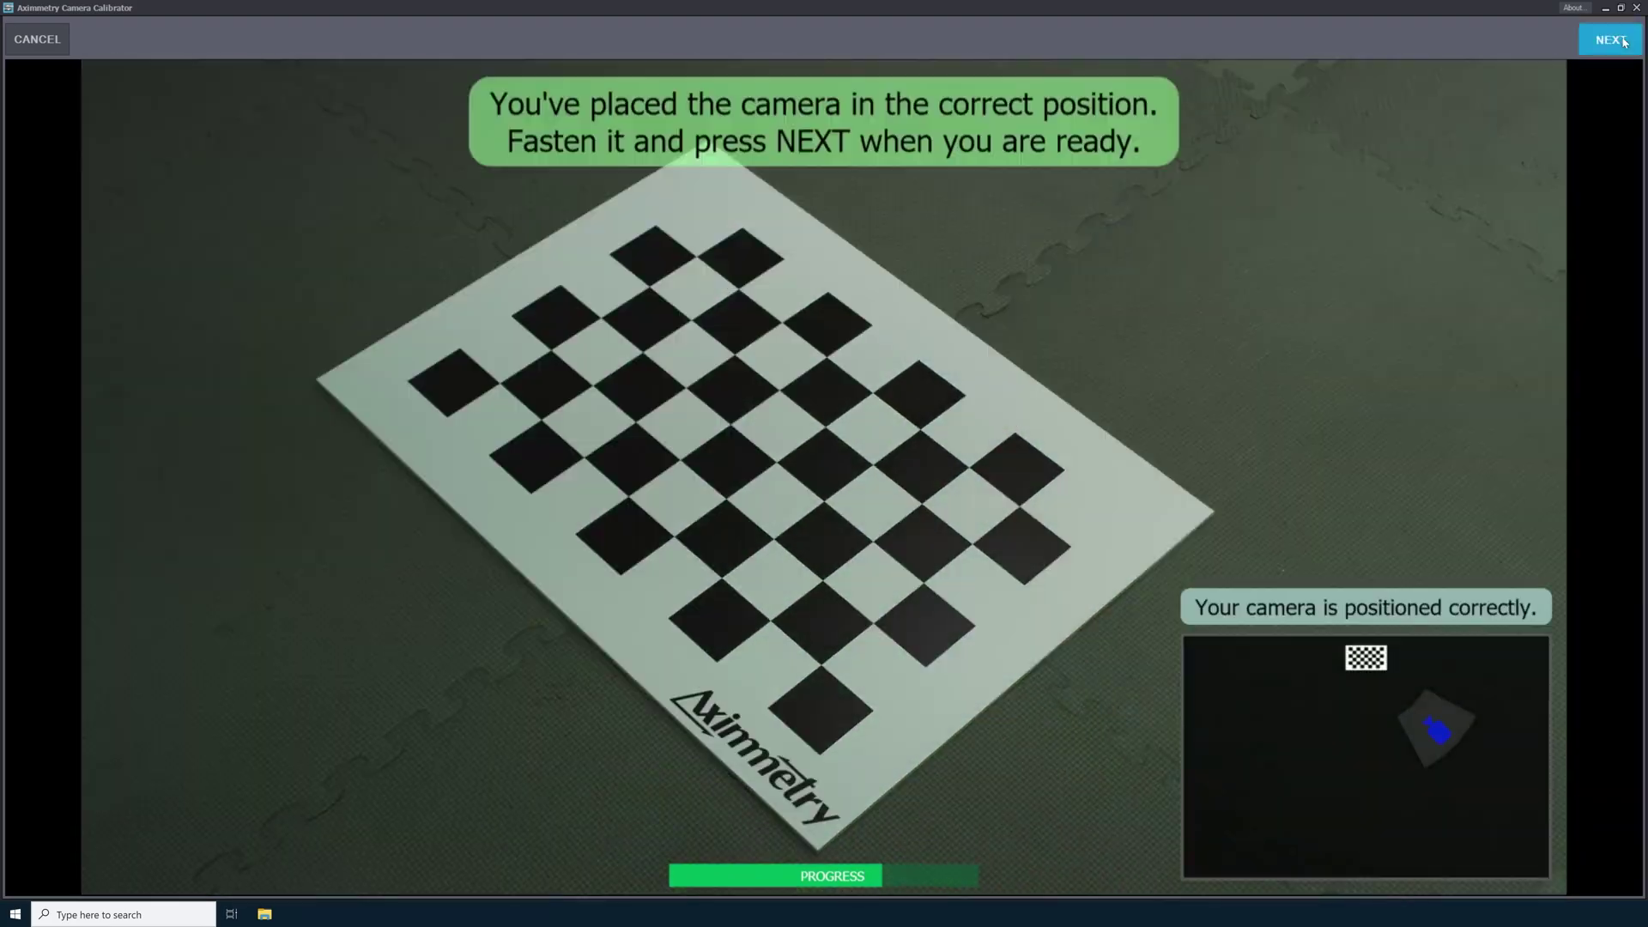
click(1624, 42)
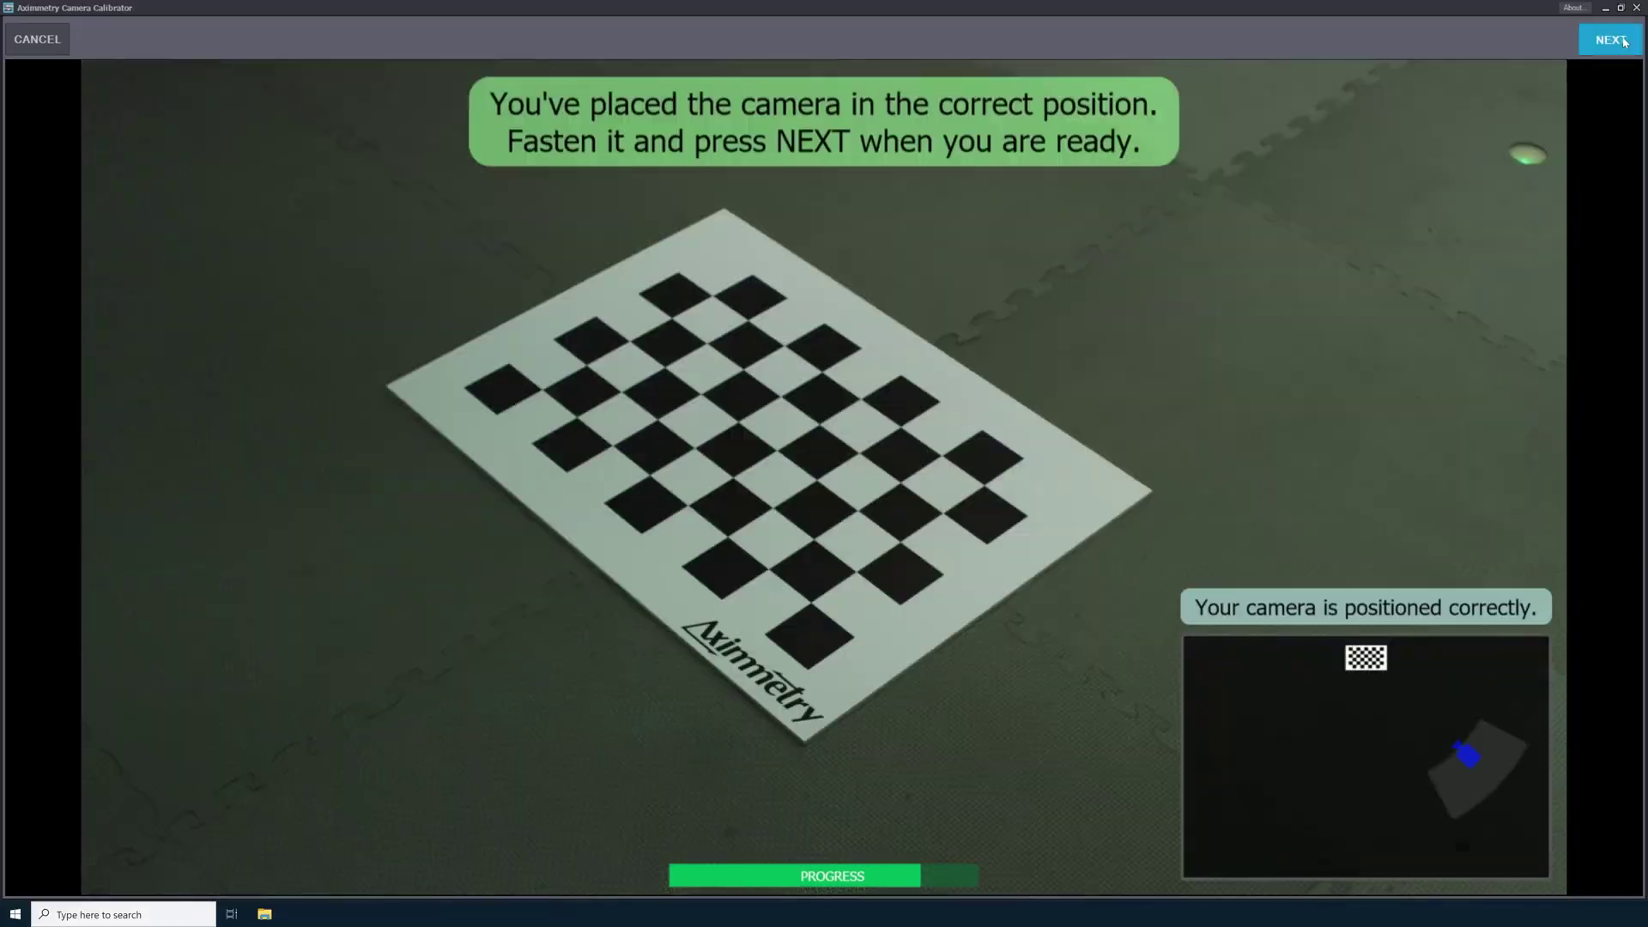
click(1624, 41)
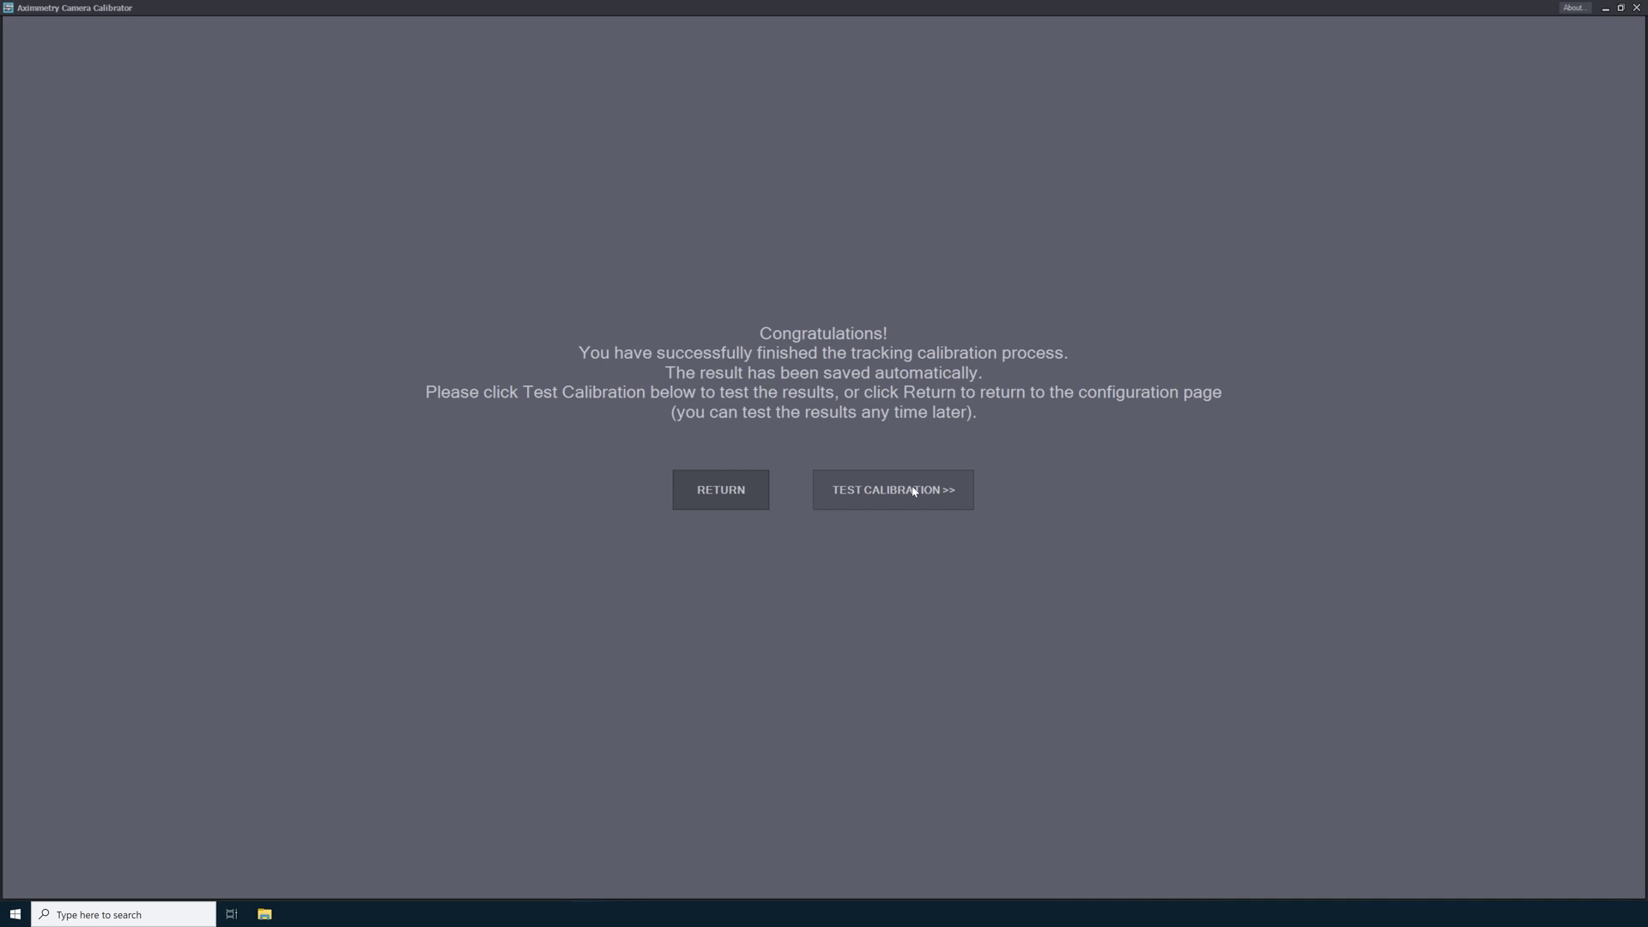
Open the test calibration view to check the results with virtual markers
click(883, 493)
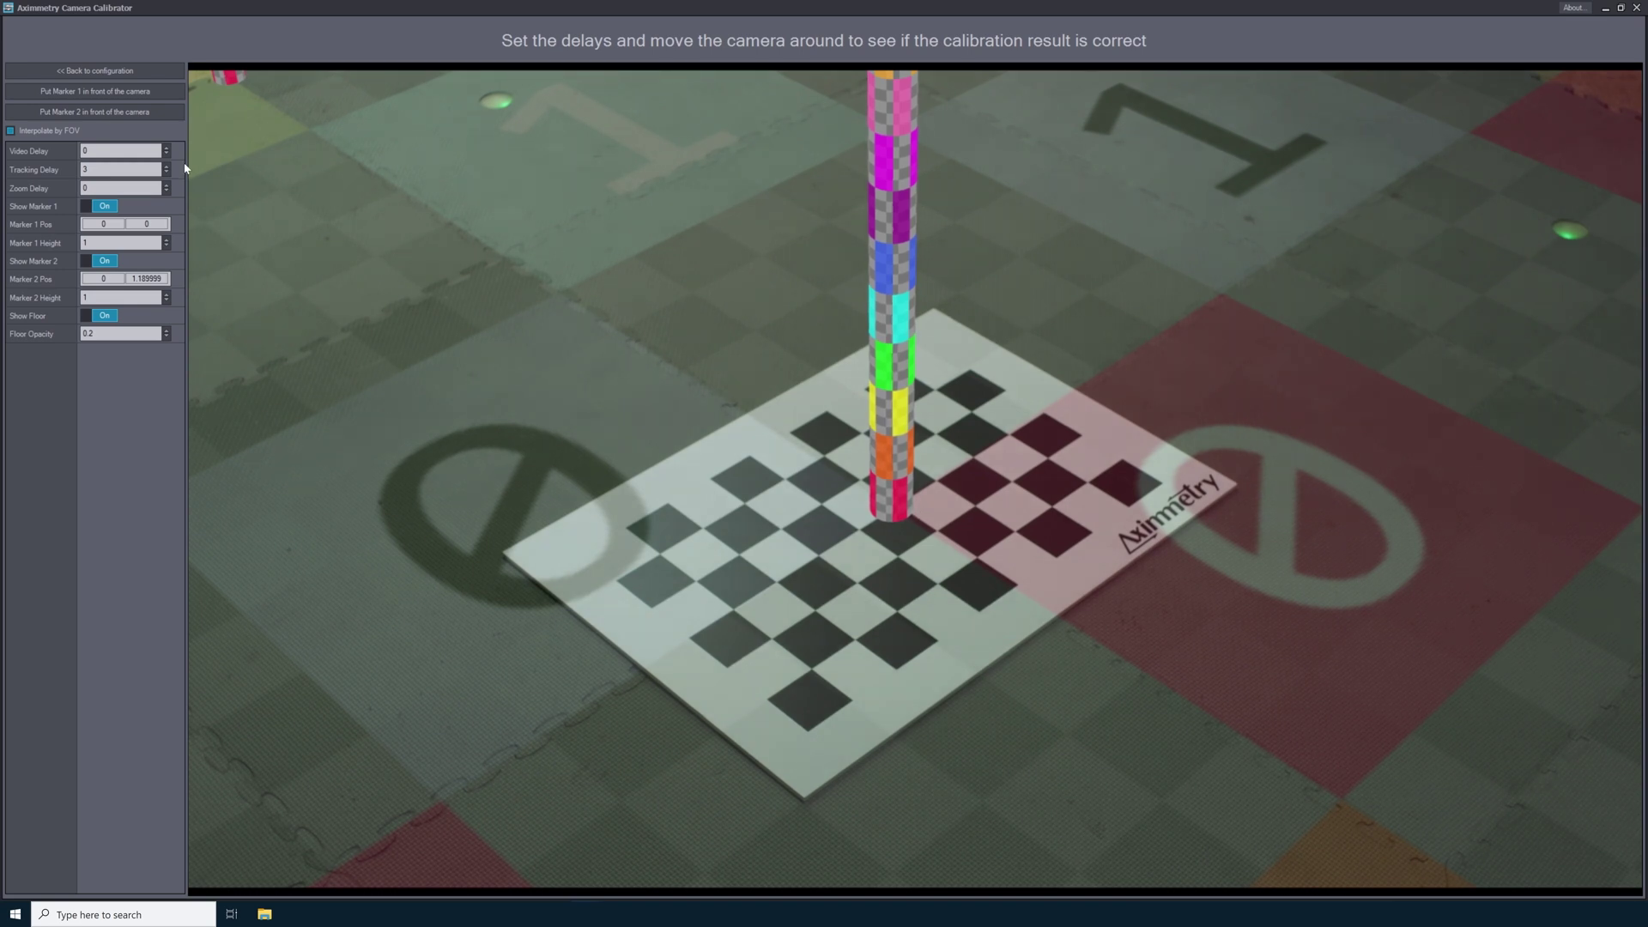
Leave the test view and go back to the 35mm_RedHelium8kUHD1 configuration page
click(90, 77)
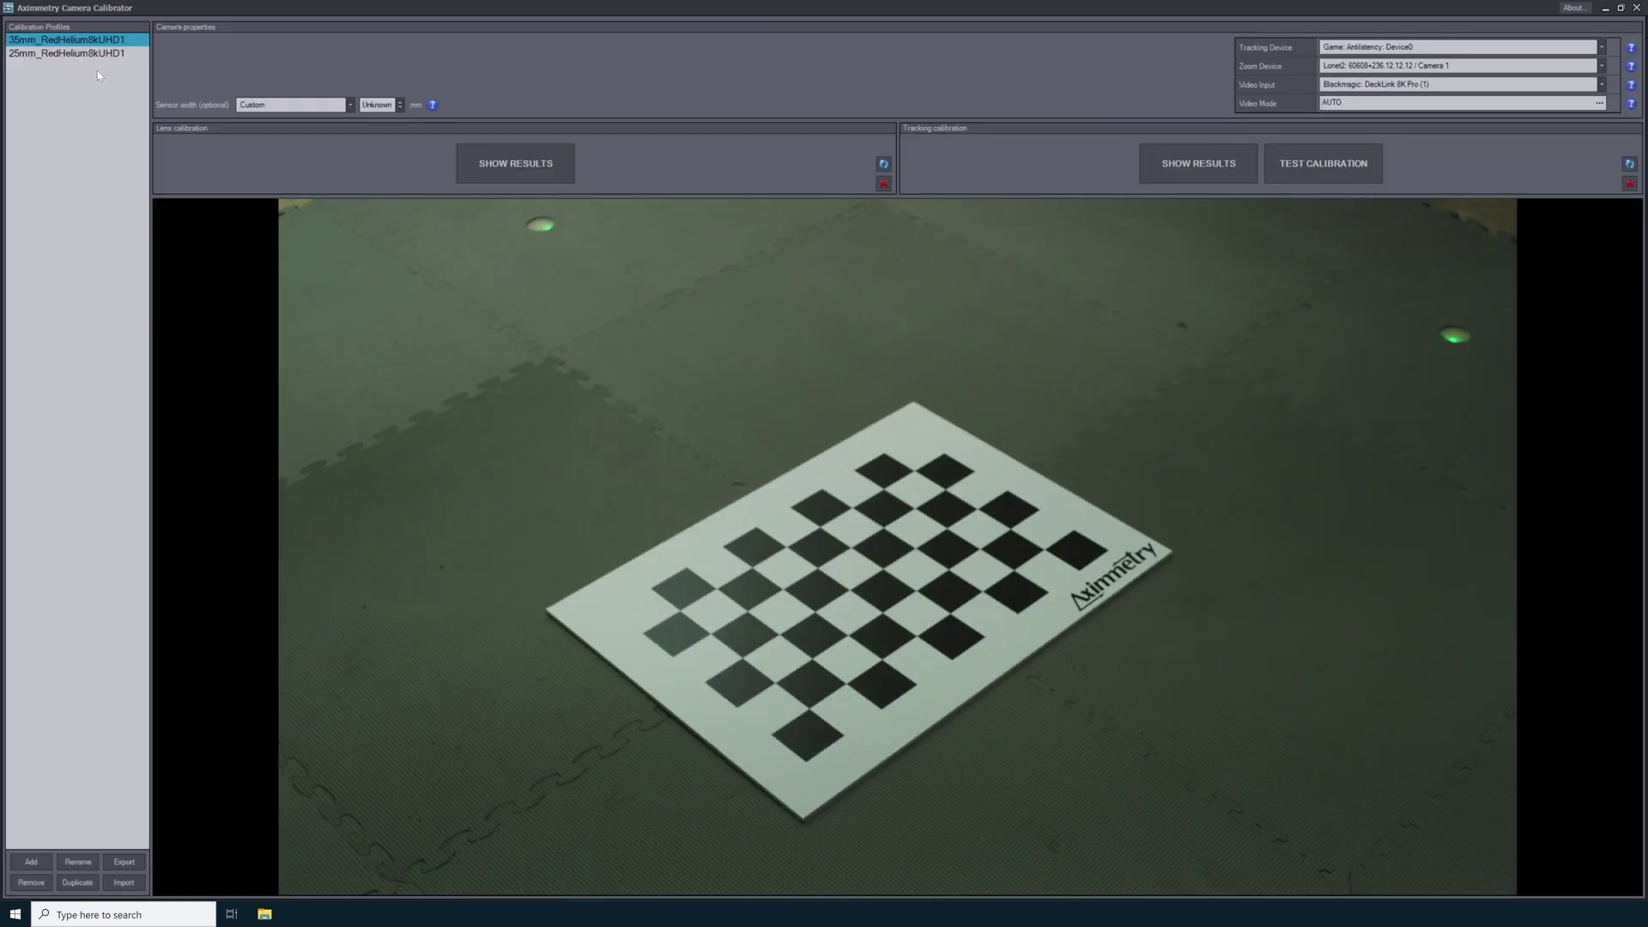
Select the 35mm_RedHelium8kUHD1 profile and close the camera calibrator
click(101, 41)
click(1635, 8)
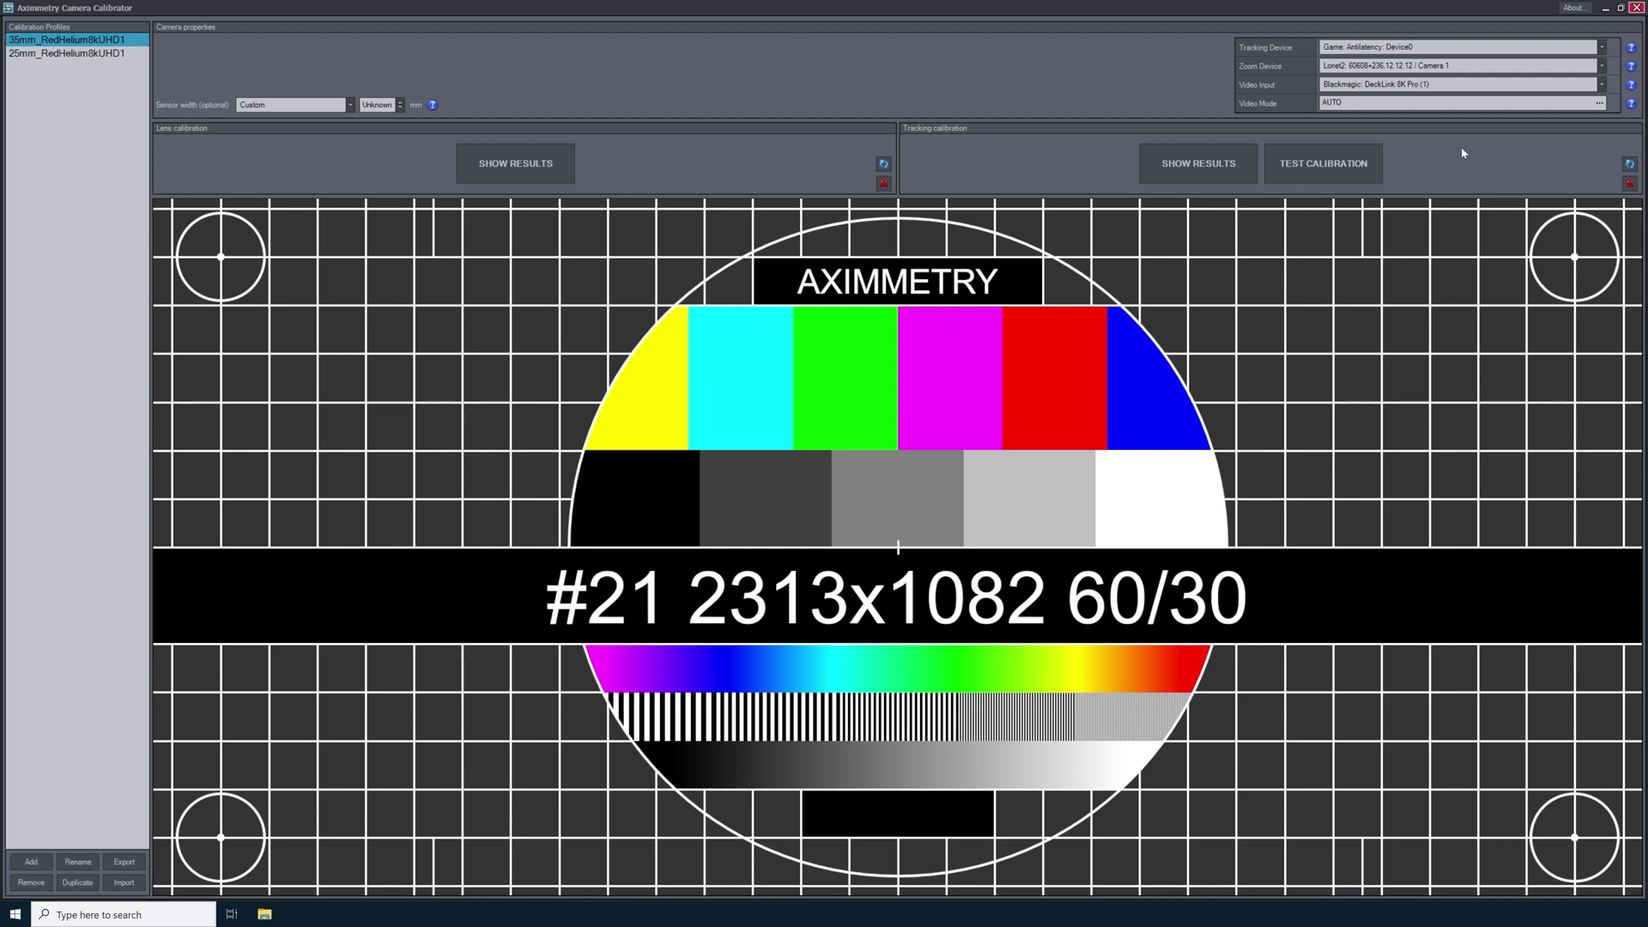